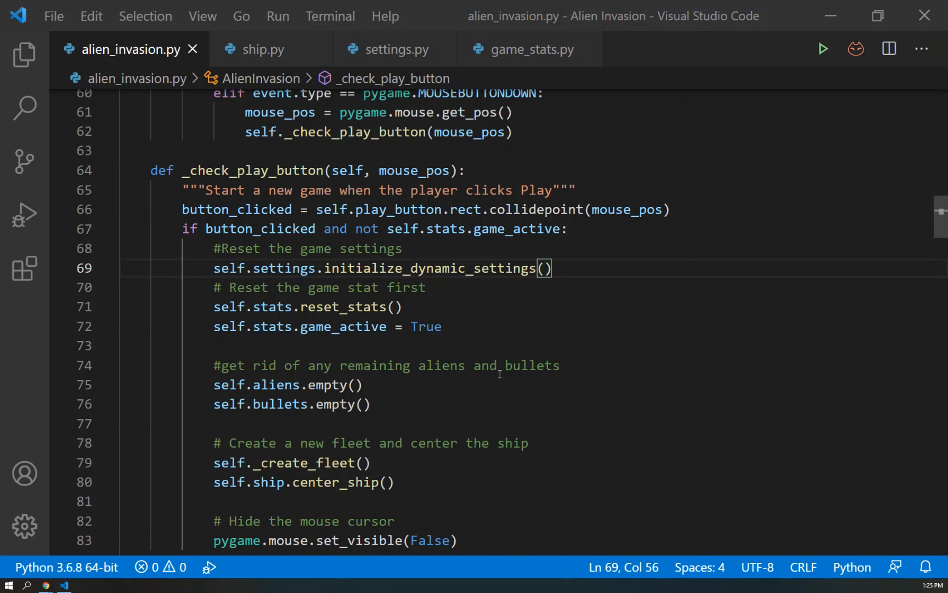
Switch to game_stats.py showing the GameStats class and reset_stats.
click(526, 53)
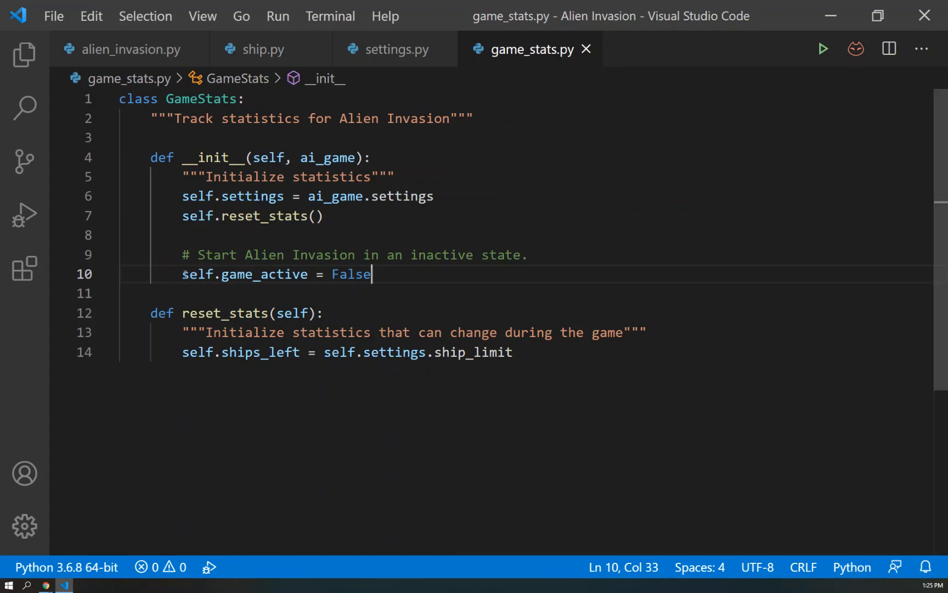
Add self.score = 0 to reset_stats after ships_left and save the file.
click(524, 355)
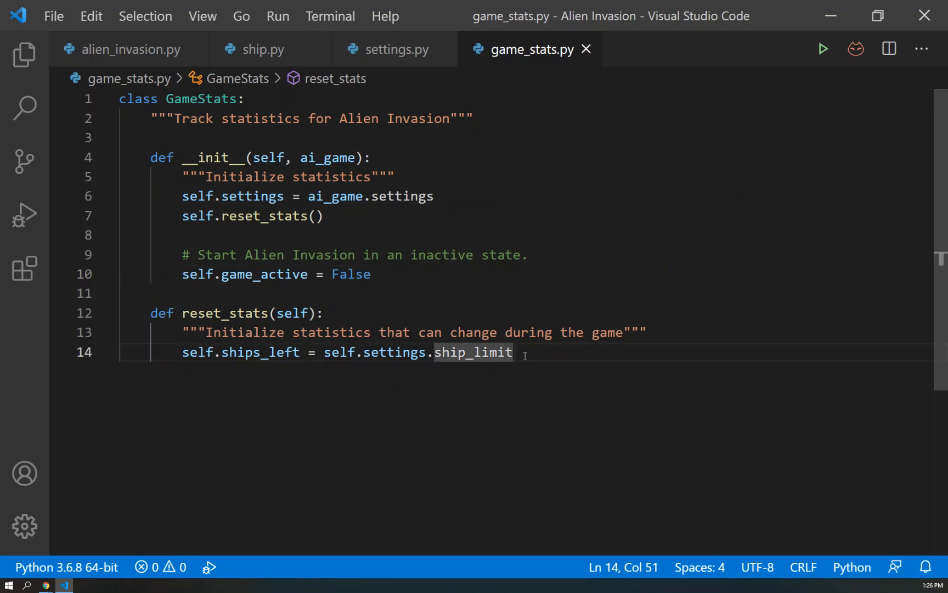
key(Return)
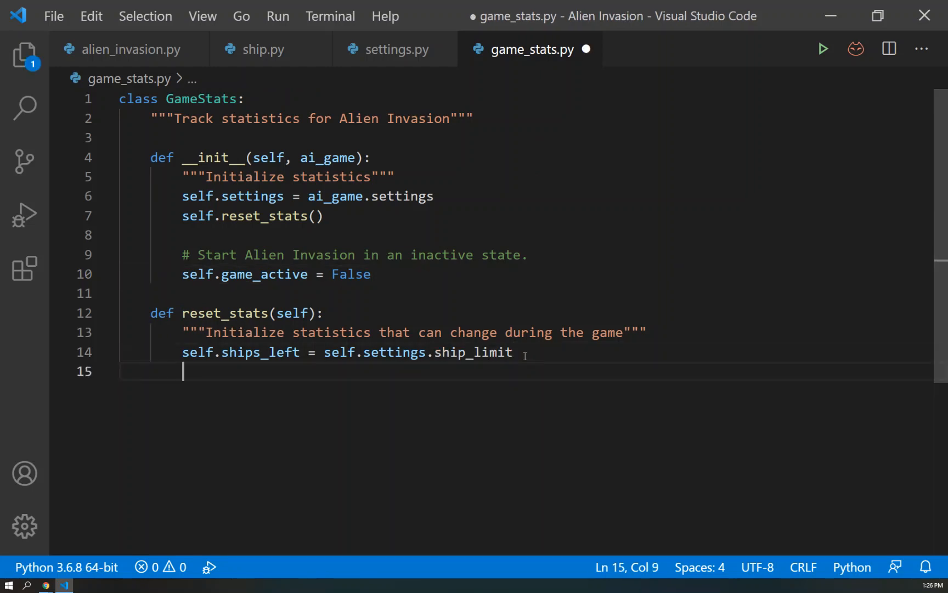
text(self)
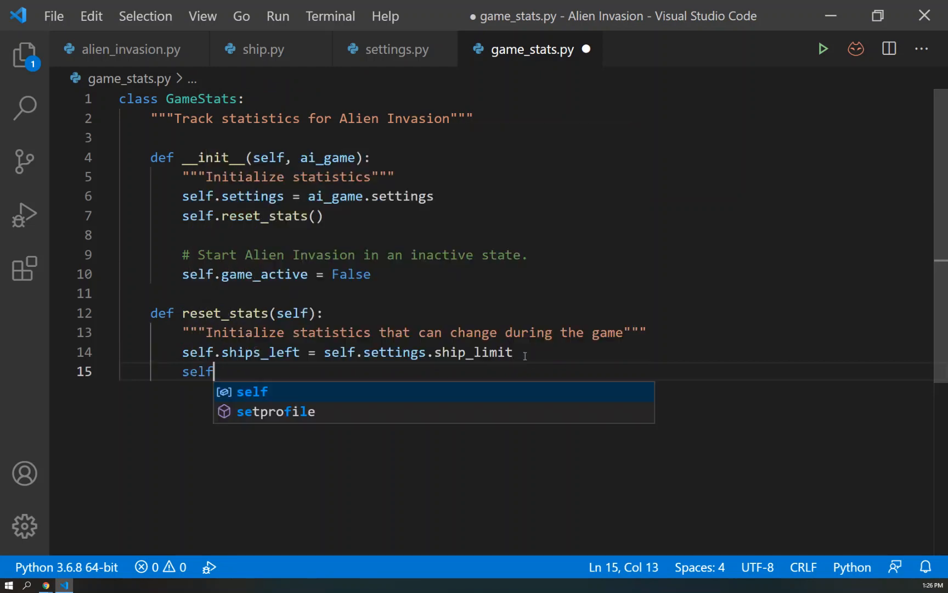
text(.score = 0)
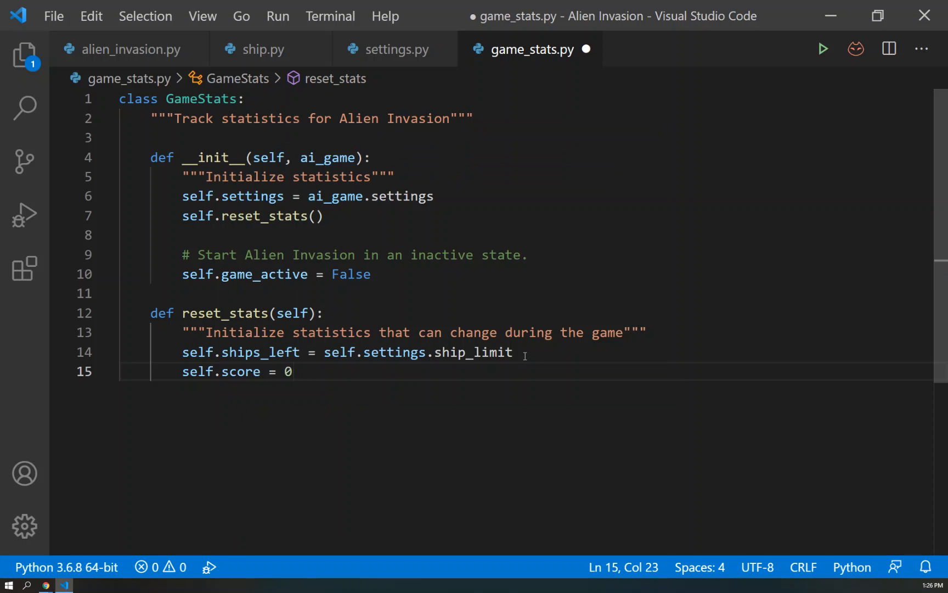
key(ctrl+s)
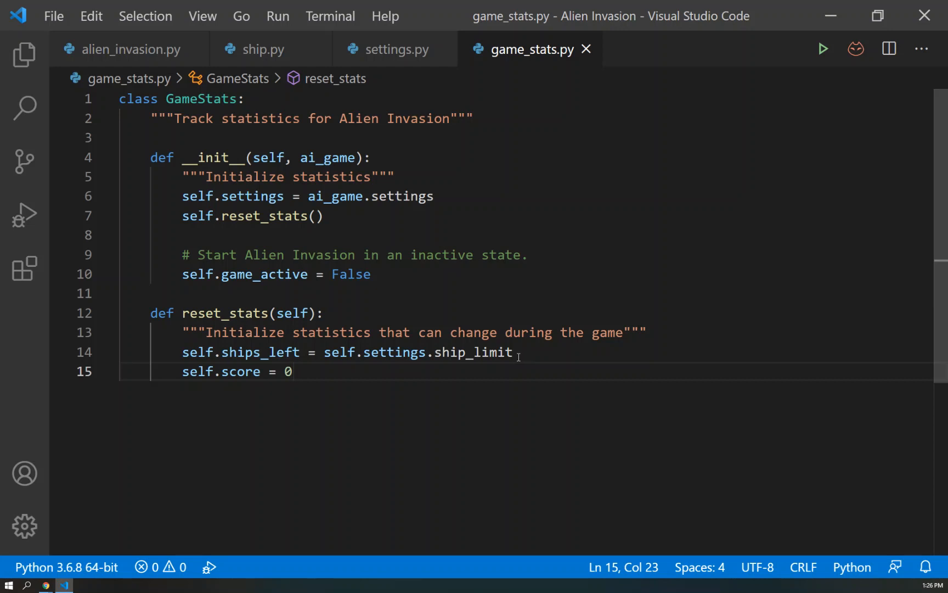
Create a new scoreboard.py file from the Explorer and open it.
click(25, 55)
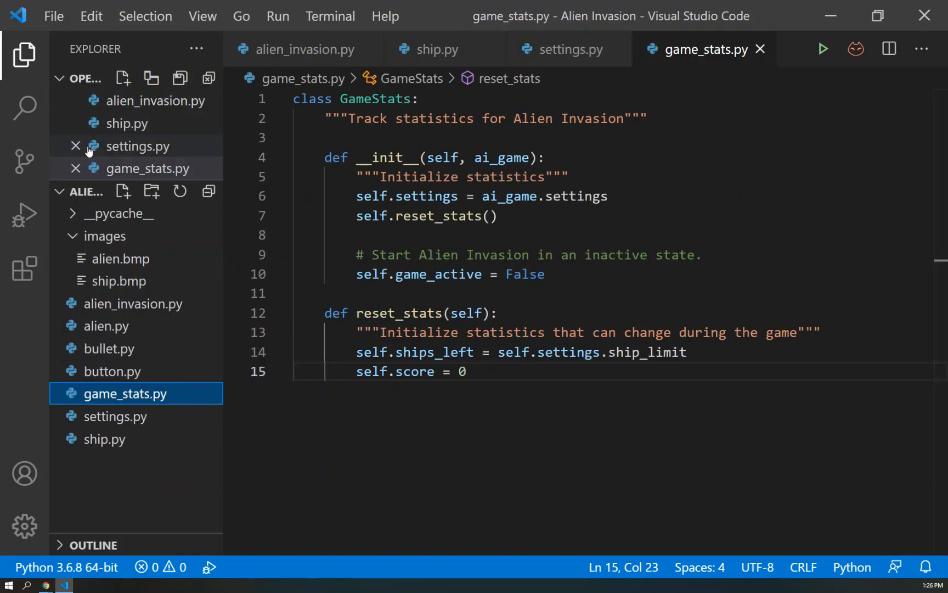
click(119, 199)
text(scoreboard.)
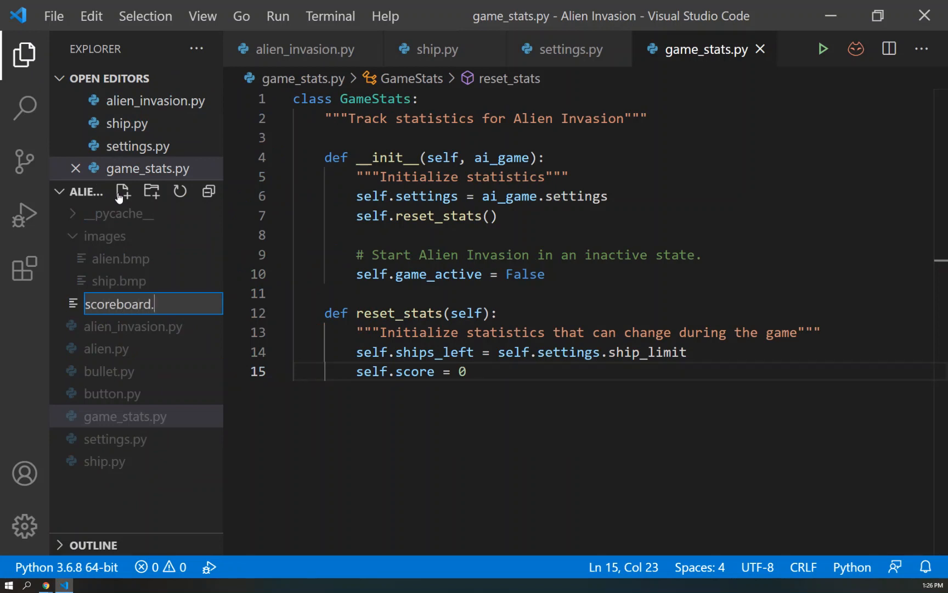
text(py)
key(Return)
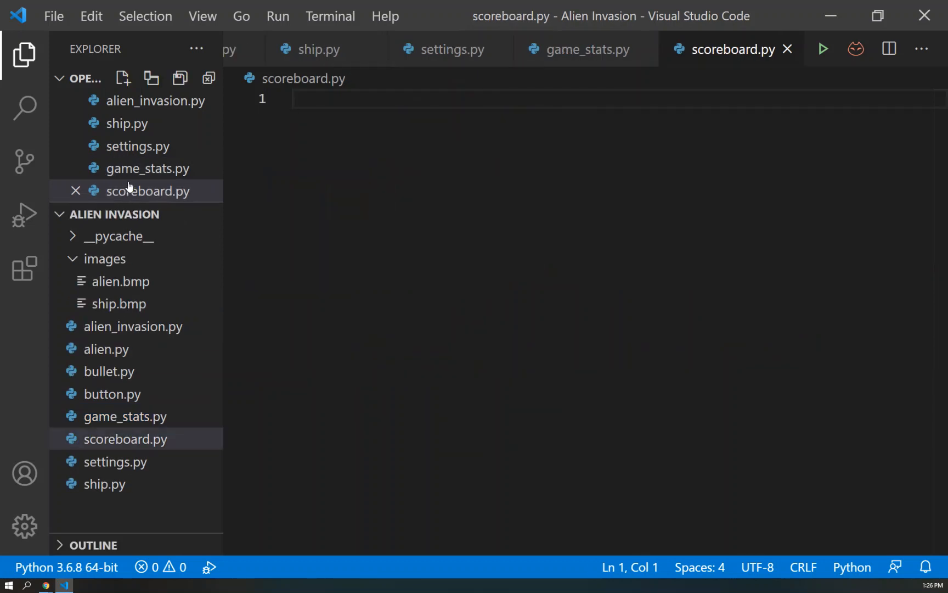
Hide the Explorer and write import pygame.font at the top of scoreboard.py.
click(24, 55)
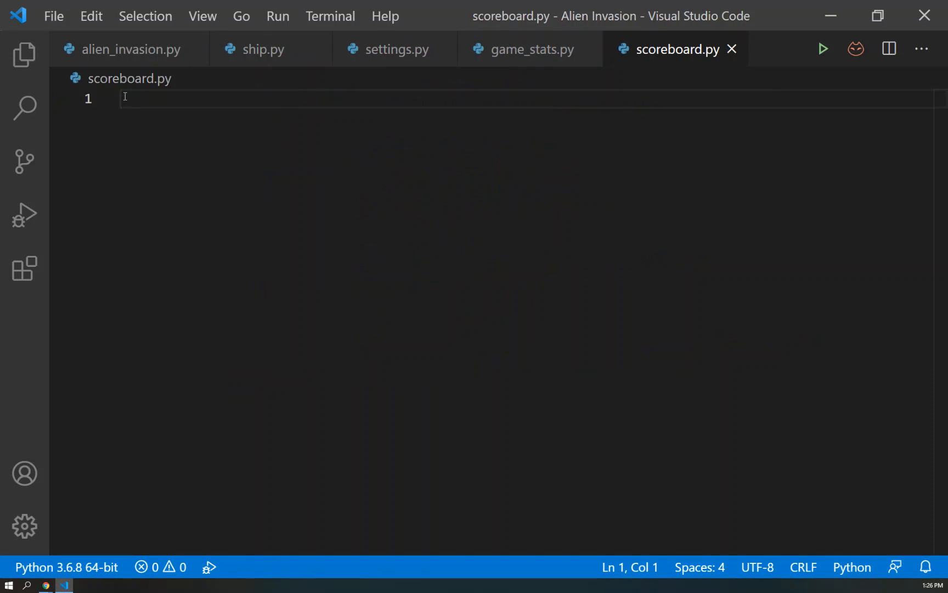
text(import)
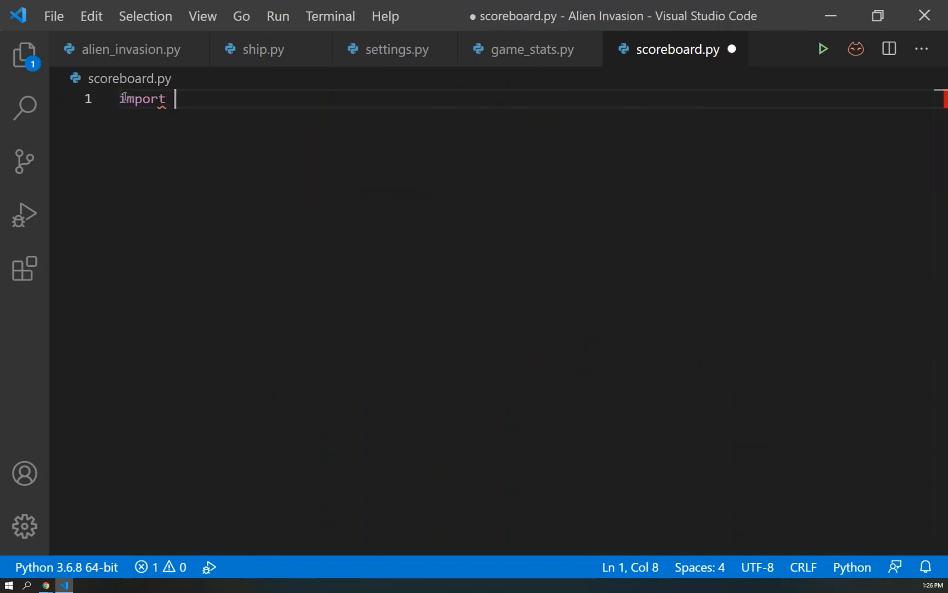
text( py)
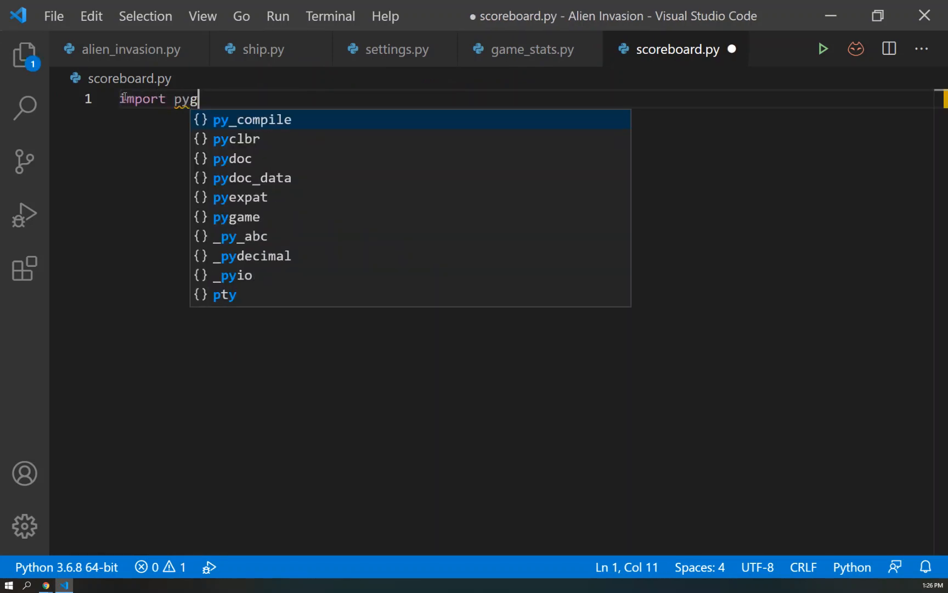
text(g)
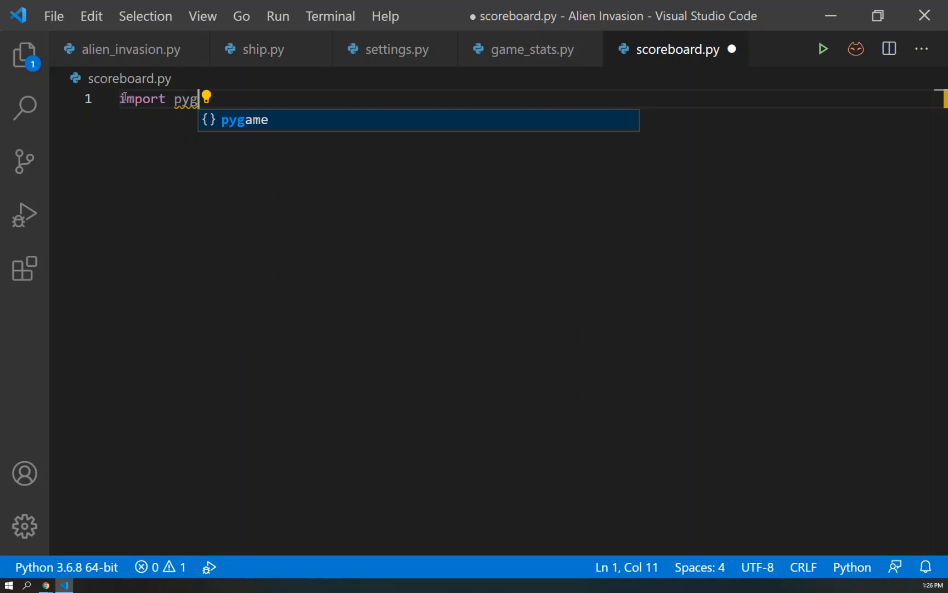
key(Tab)
text(.FONT)
key(Tab)
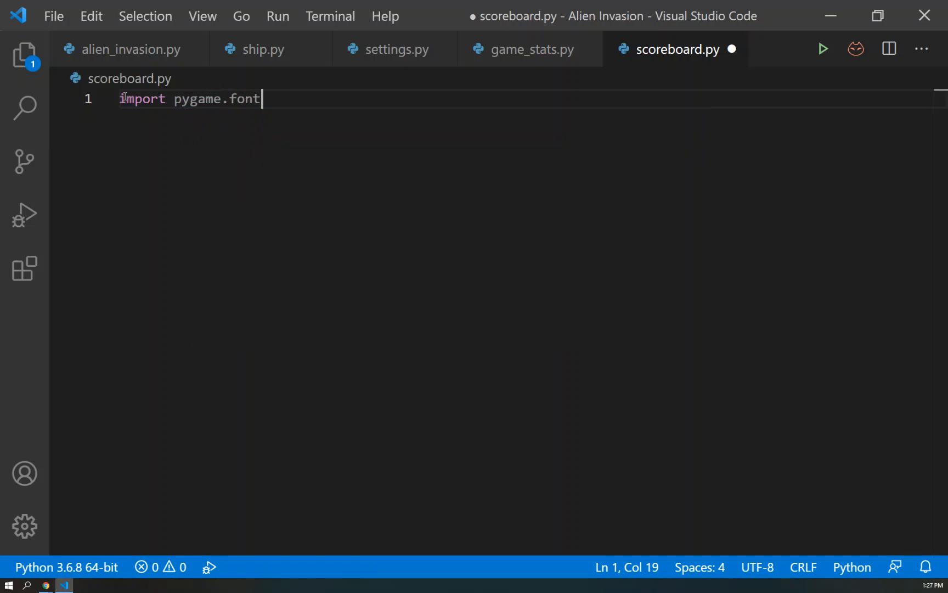
key(Return)
key(Return)
text(CL)
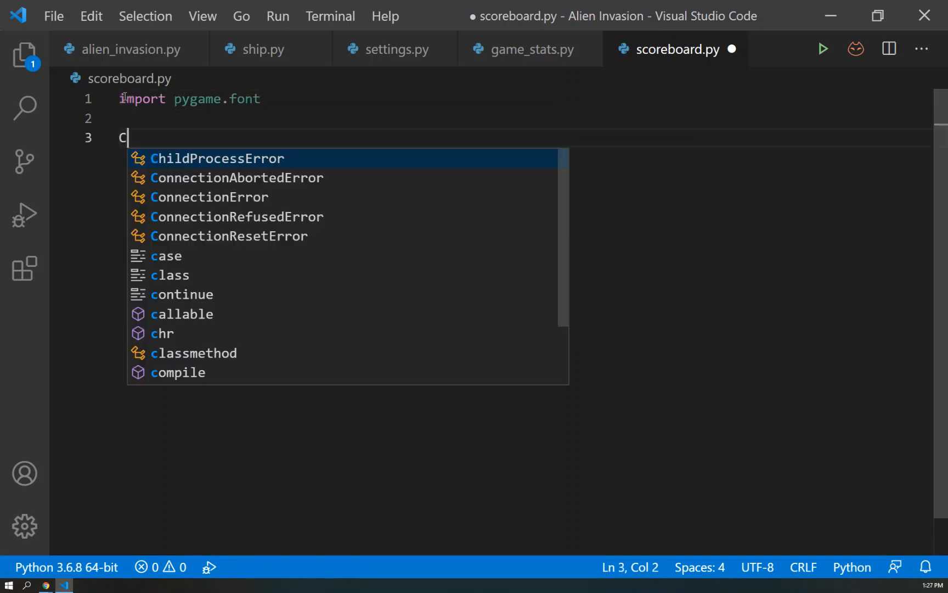
text(ASS)
key(BackSpace)
key(BackSpace)
key(BackSpace)
key(BackSpace)
key(BackSpace)
text(class Scorebora)
key(BackSpace)
key(BackSpace)
text(ard)
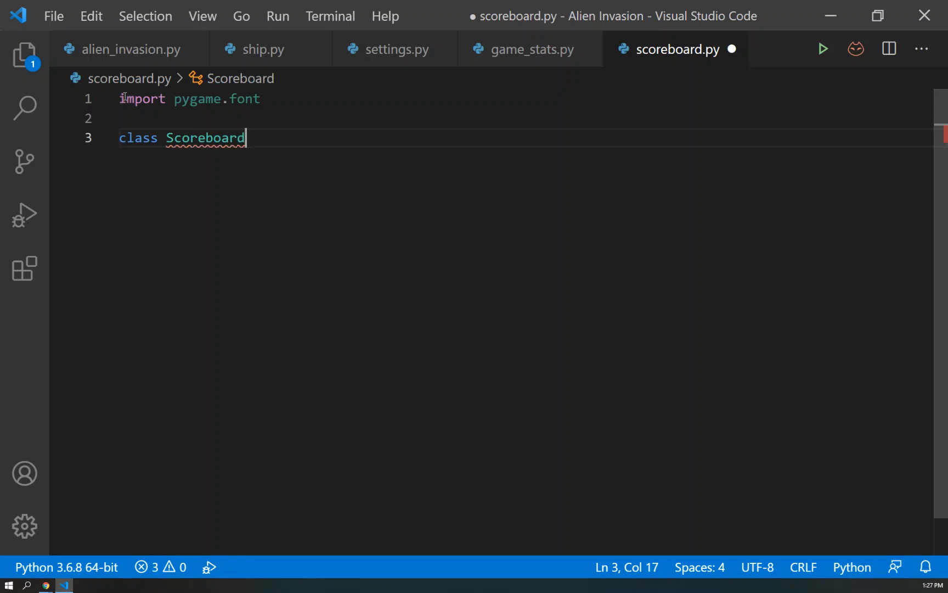
text(:)
Define class Scoreboard with a docstring about reporting scoring information.
key(Return)
text(""")
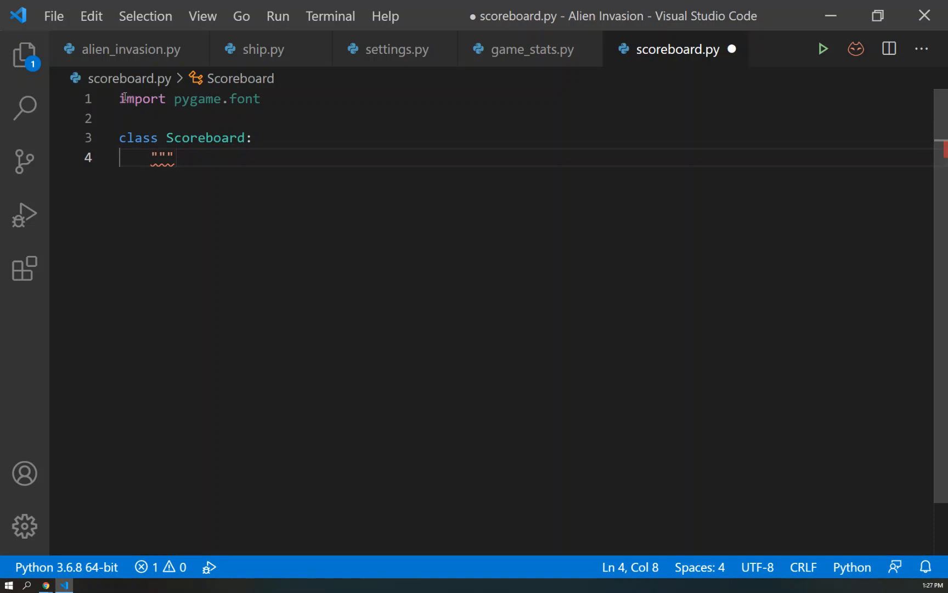
text(A )
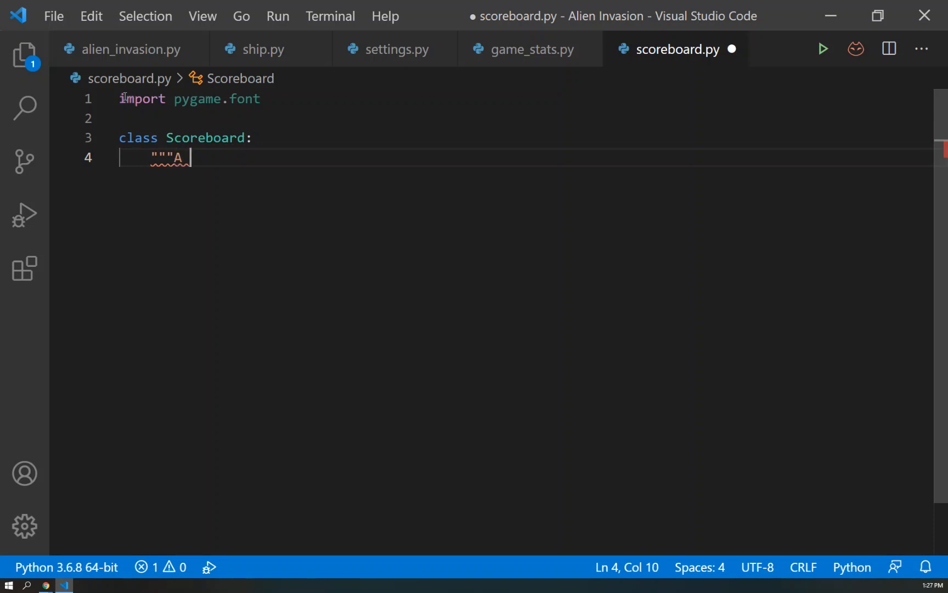
text(c;ass)
key(BackSpace)
key(BackSpace)
key(BackSpace)
key(BackSpace)
key(BackSpace)
text(lass to report scoring informatino)
key(BackSpace)
key(BackSpace)
text(on)
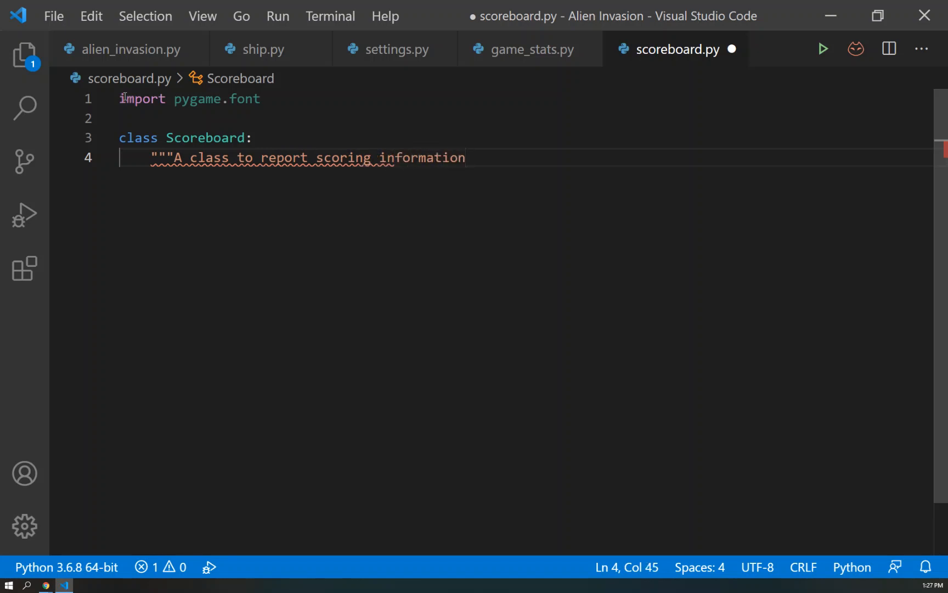
text("")
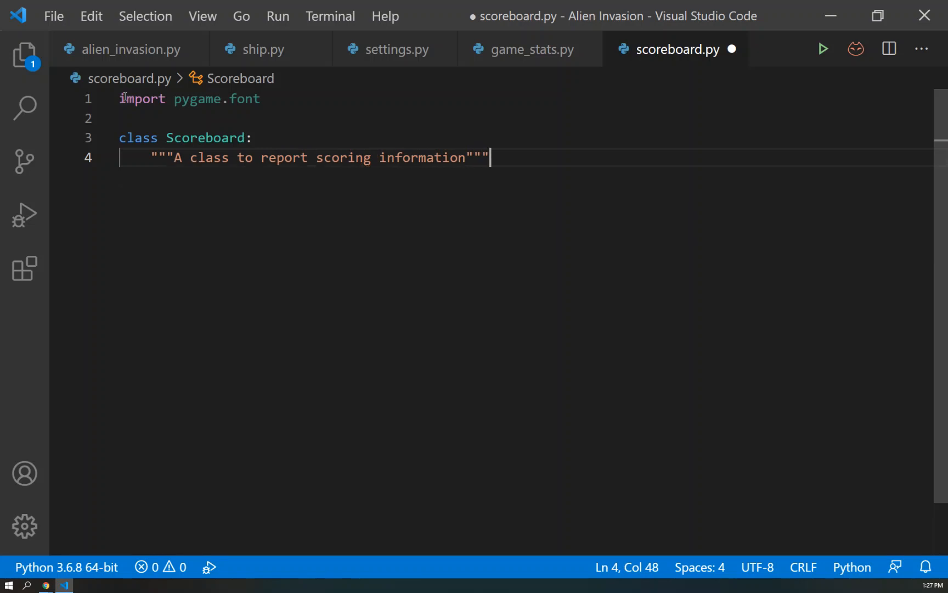
text(")
key(Return)
key(Return)
text(def )
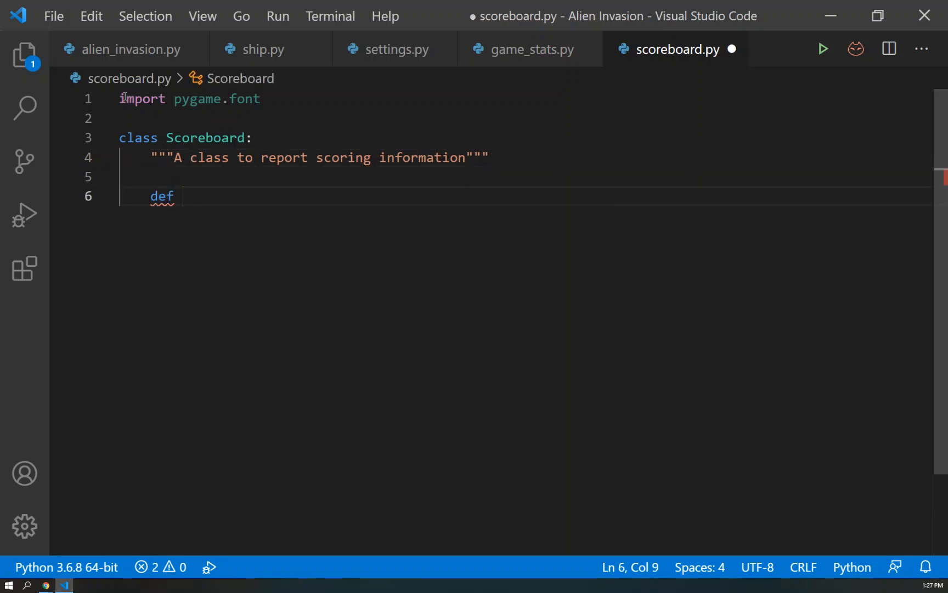
text(__)
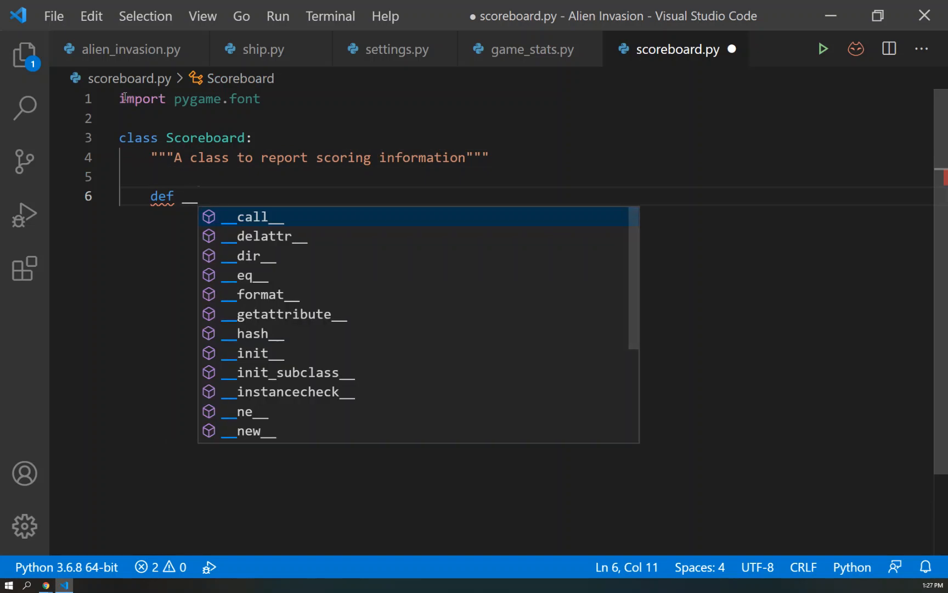
text(init)
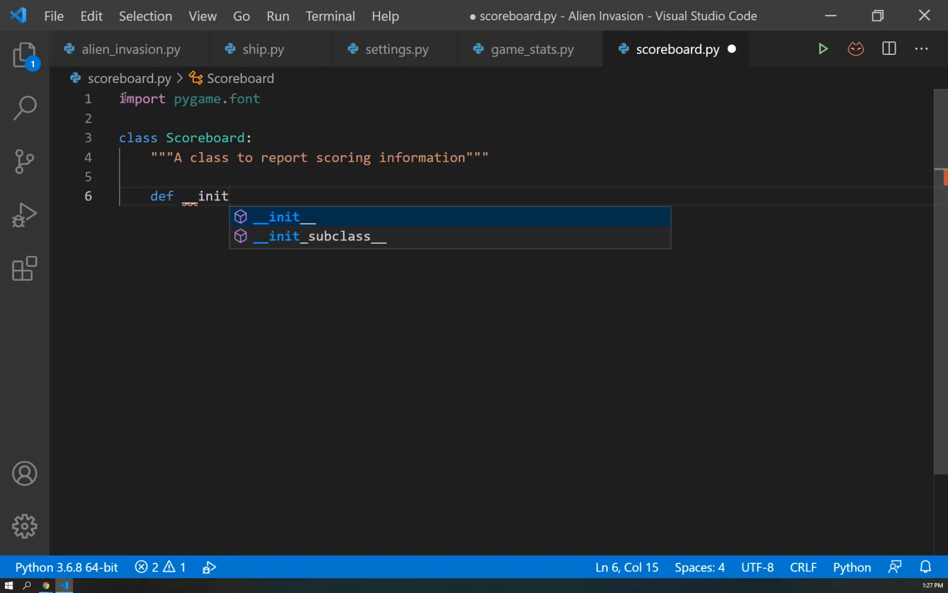
Write the __init__(self, ai_game) method header from the suggestion.
key(Return)
key(BackSpace)
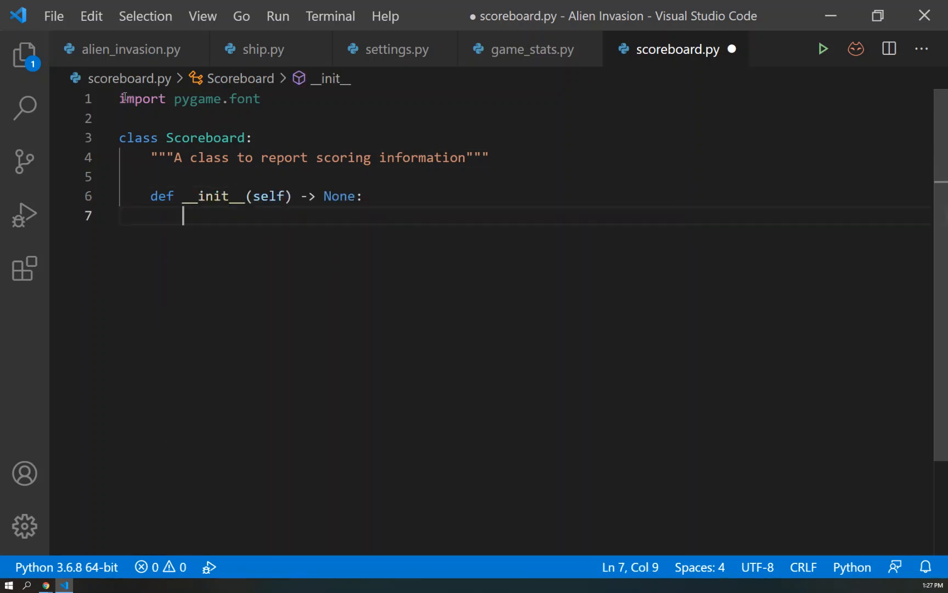
key(BackSpace)
key(BackSpace)
key(BackSpace)
key(BackSpace)
key(BackSpace)
key(BackSpace)
key(BackSpace)
key(BackSpace)
key(BackSpace)
key(BackSpace)
key(BackSpace)
key(BackSpace)
key(Left)
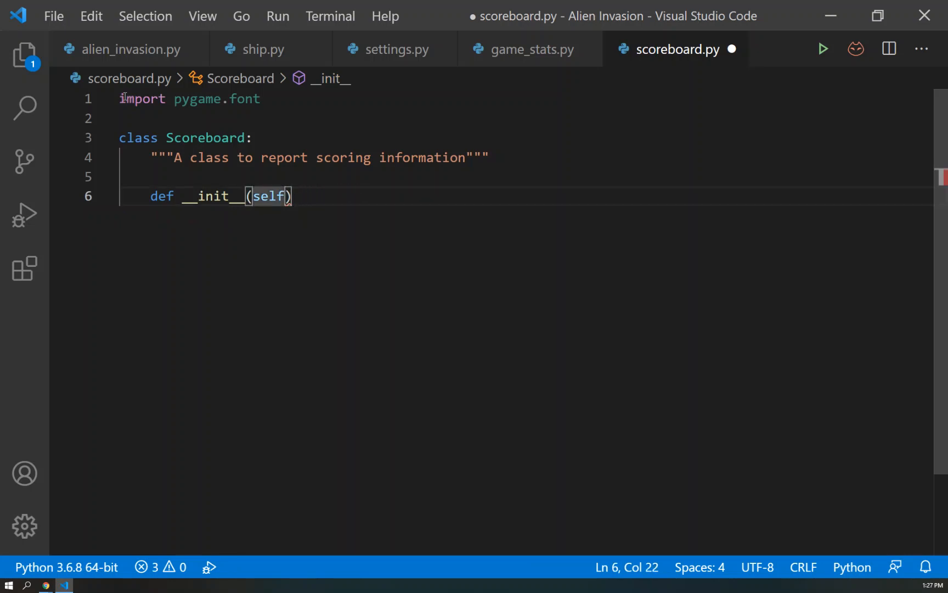
text(, )
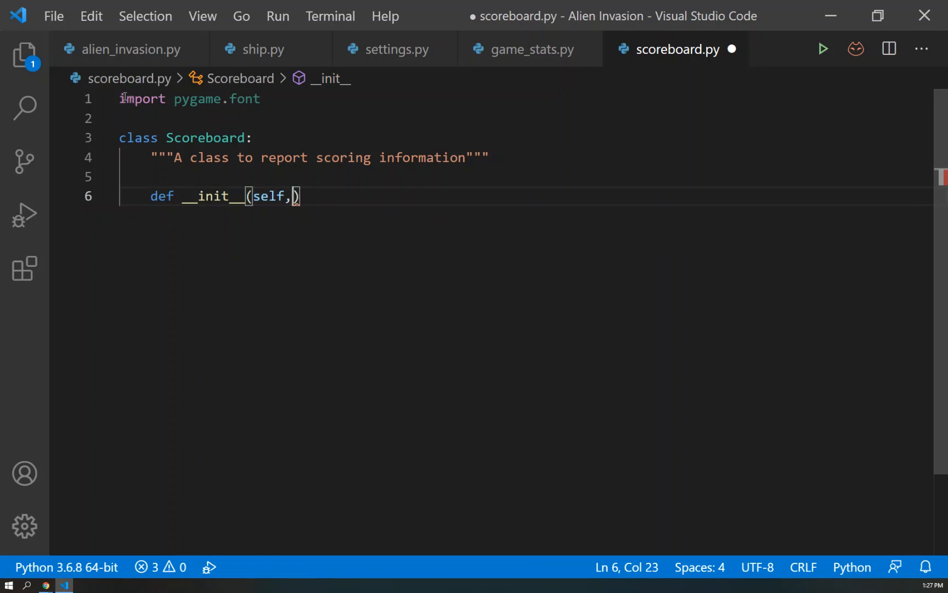
text(ai_game)
key(Right)
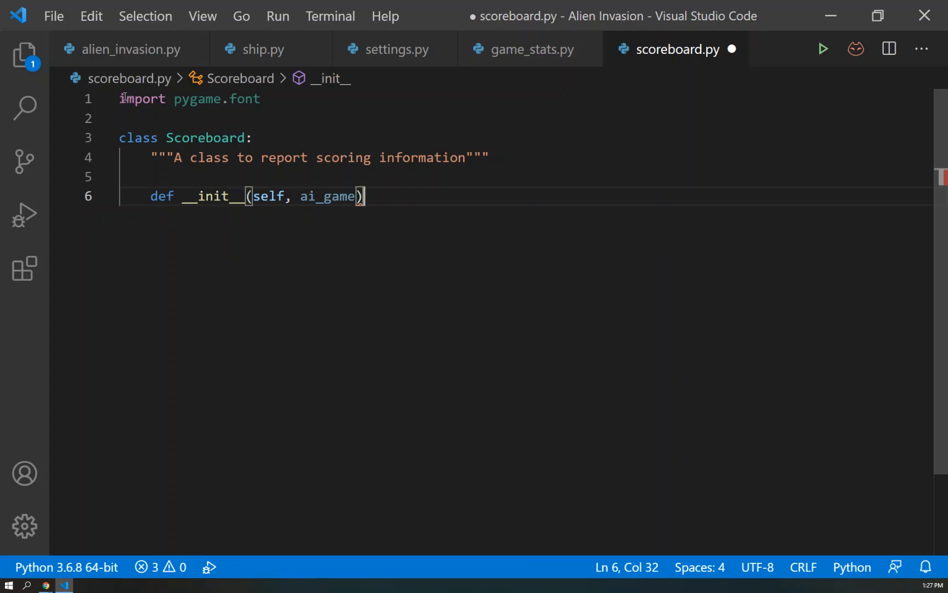
text(:)
key(Return)
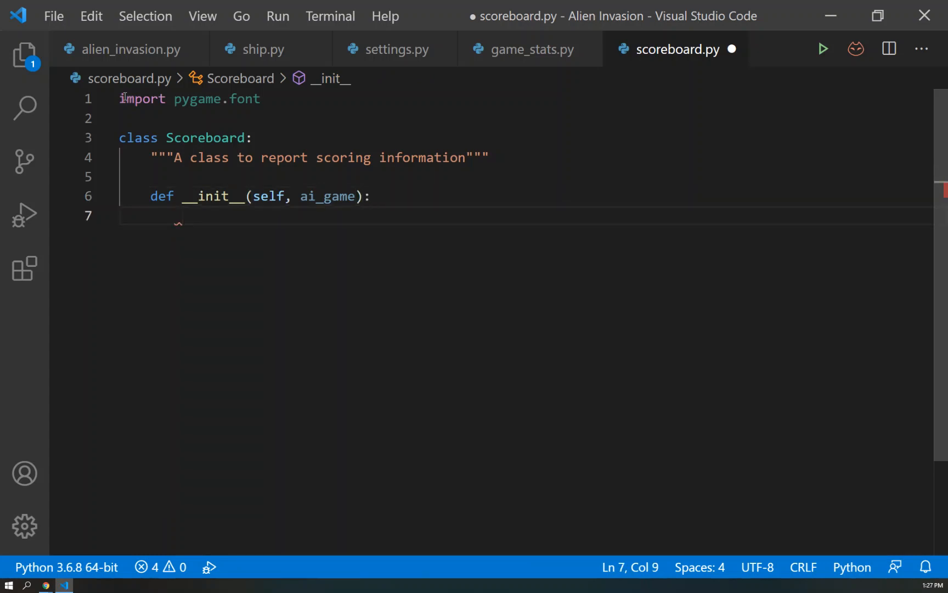
text(""")
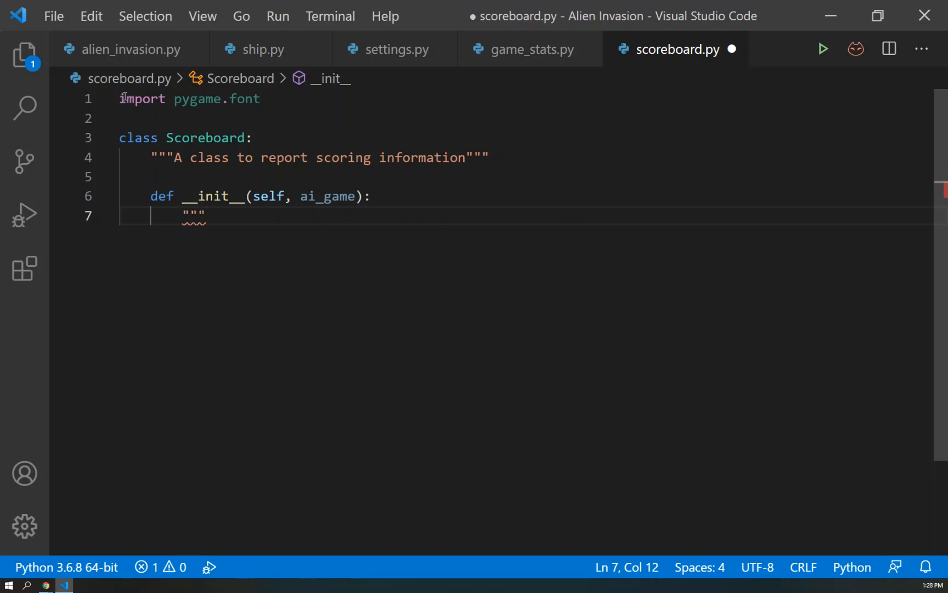
text(Initial)
Add the __init__ docstring about initializing scorekeeping attributes.
key(BackSpace)
key(BackSpace)
text(alize)
key(BackSpace)
key(BackSpace)
text(ze )
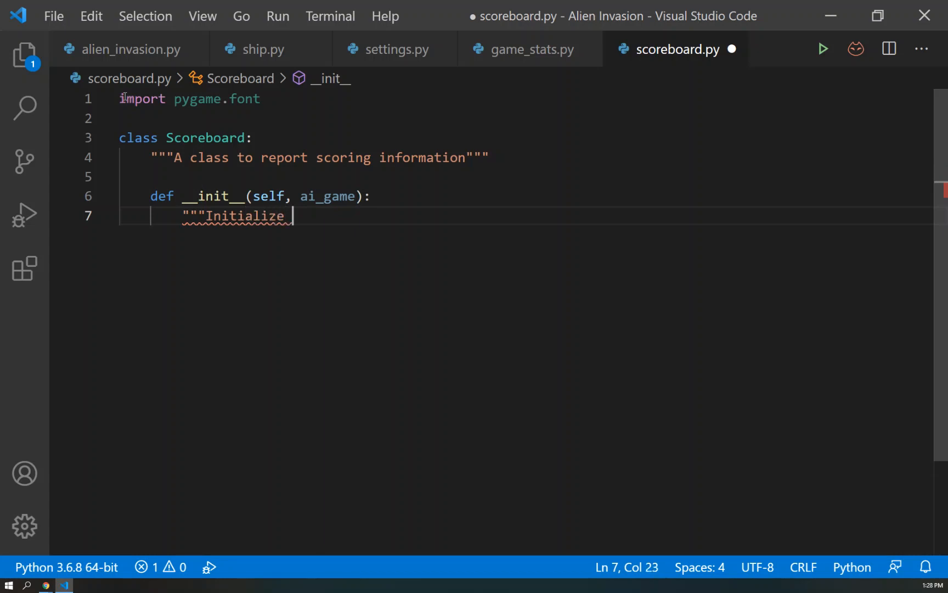
text(so)
text(ore)
text(keepting attributes""")
key(Return)
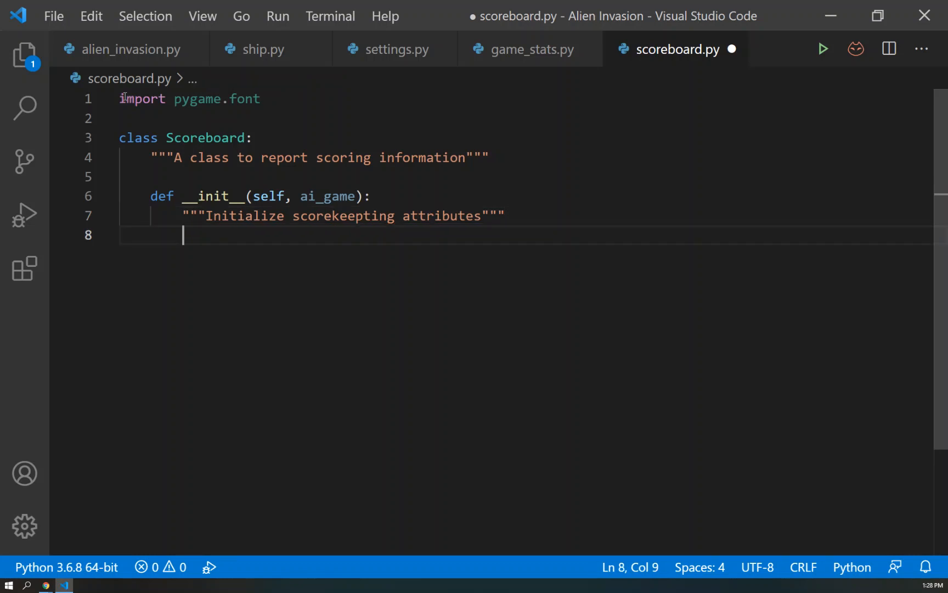
text(se)
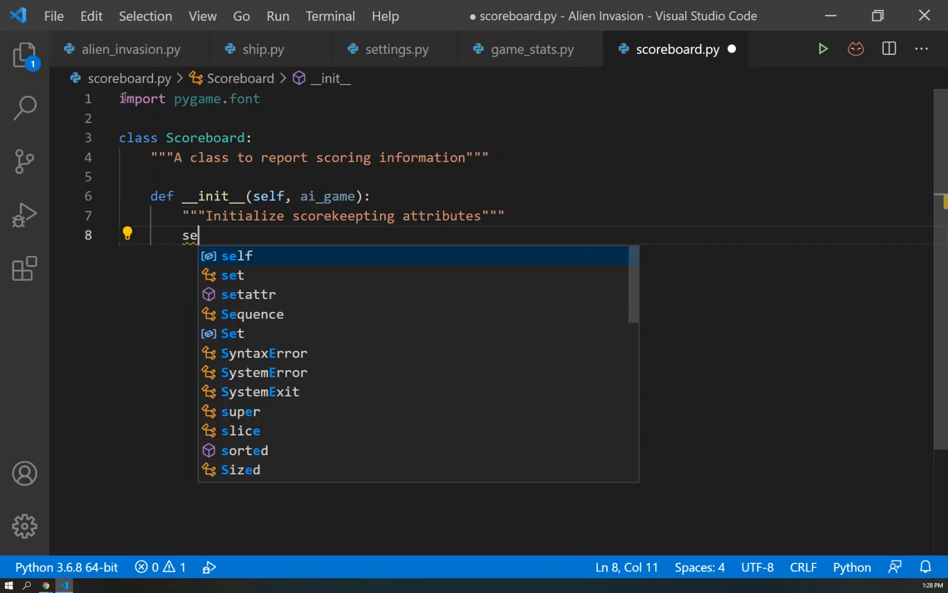
text(lf.screen = )
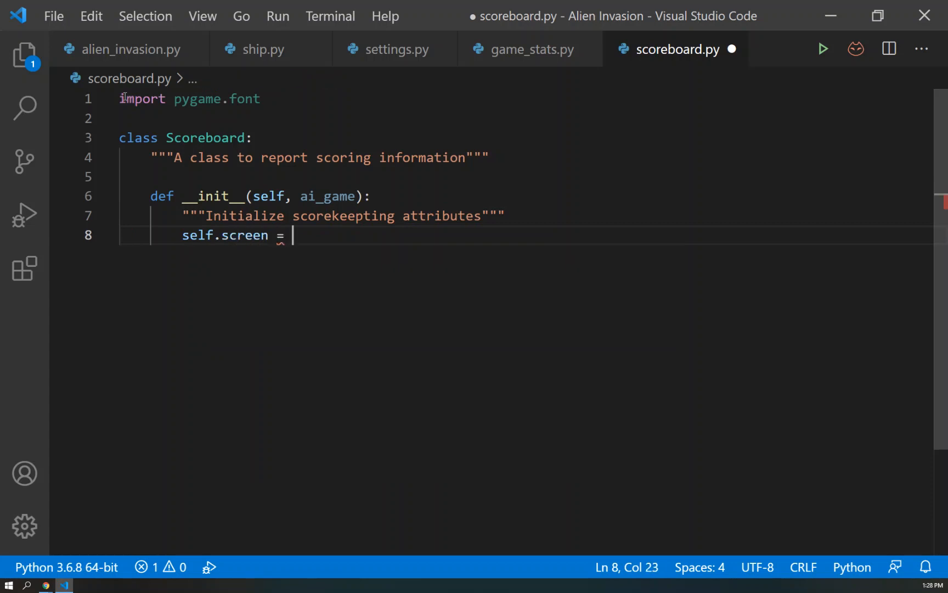
text(ai)
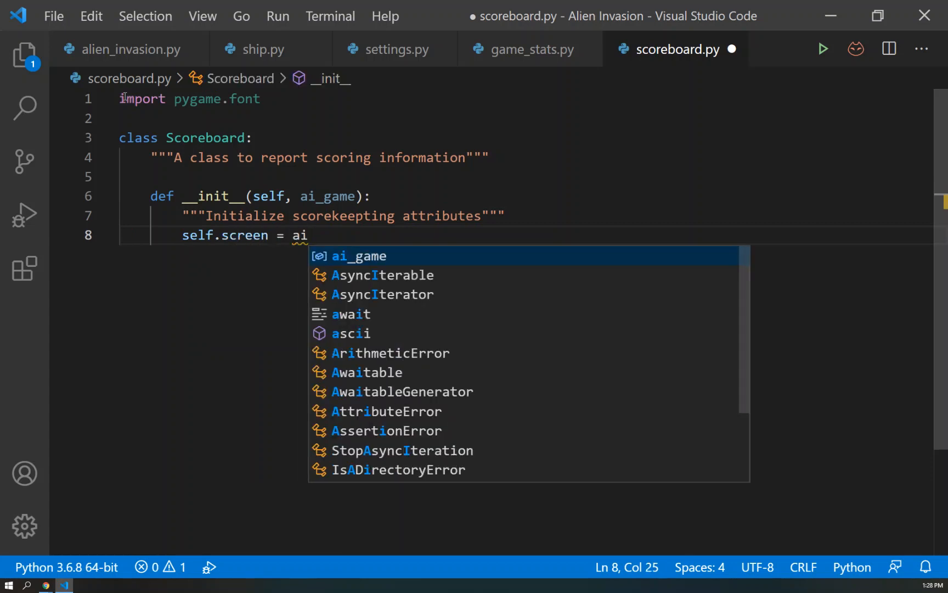
Store ai_game.screen and its get_rect() as self.screen and self.screen_rect.
key(Tab)
text(.screen)
key(Return)
text(s)
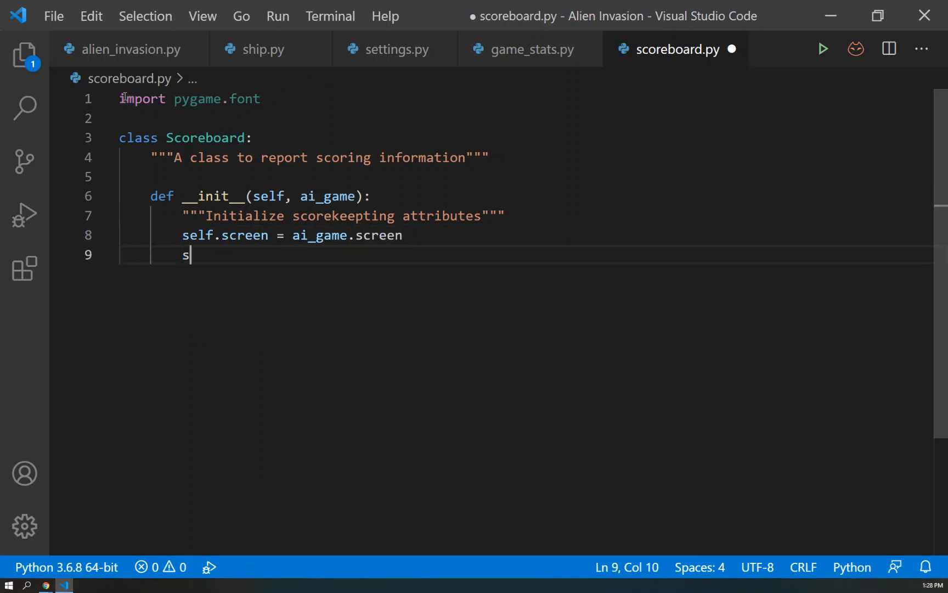
text(elf.)
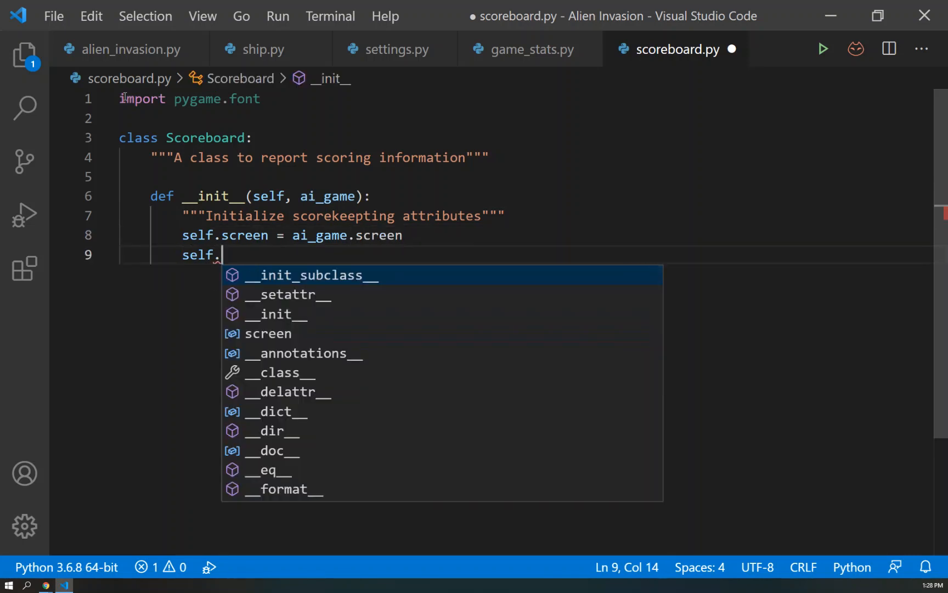
text(sc)
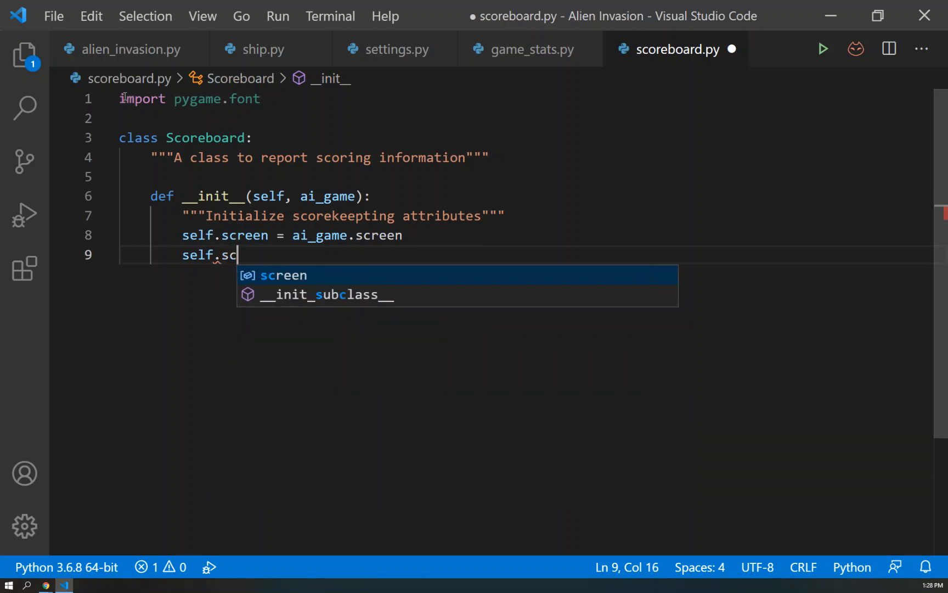
text(reen)
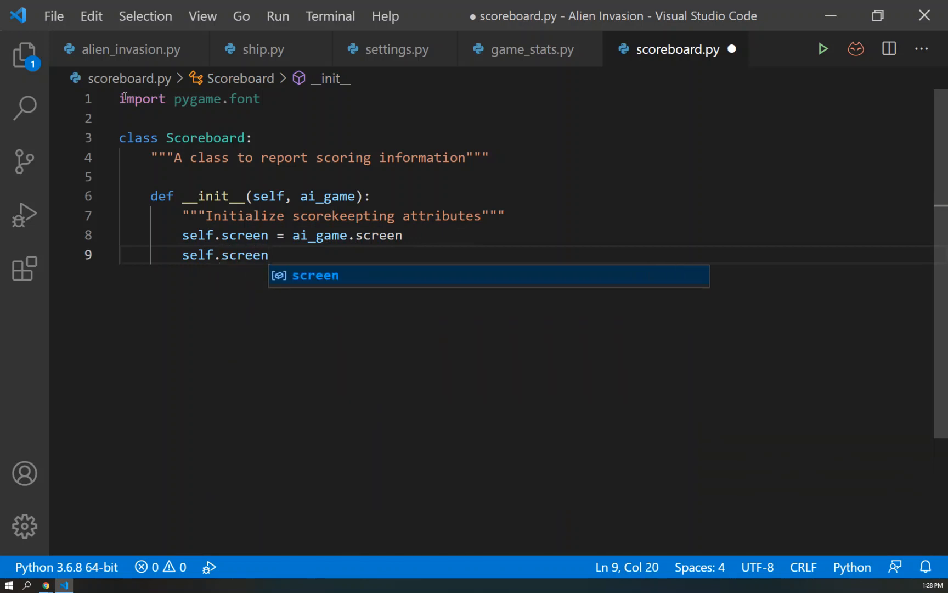
text(_ru)
text(ct)
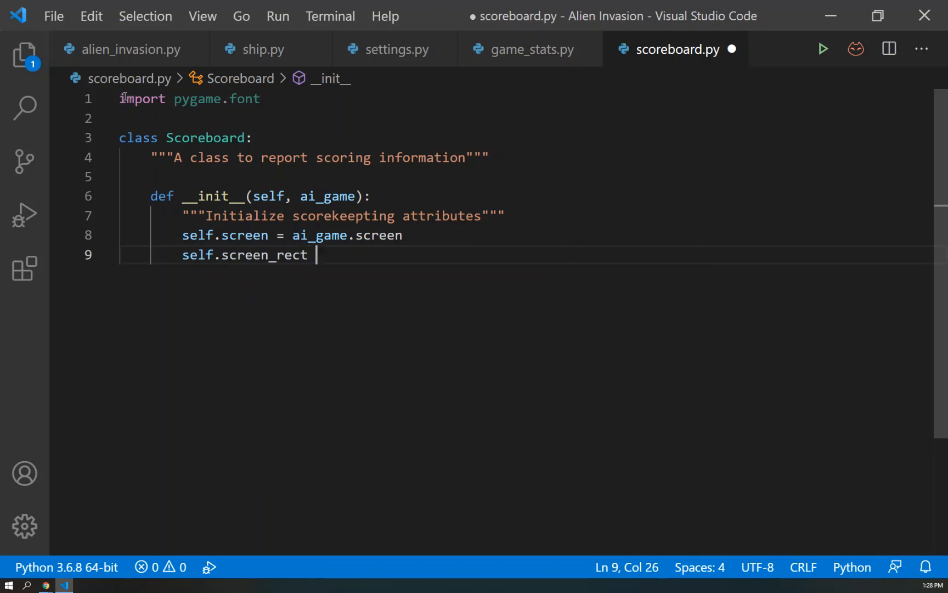
text( = )
text(ai)
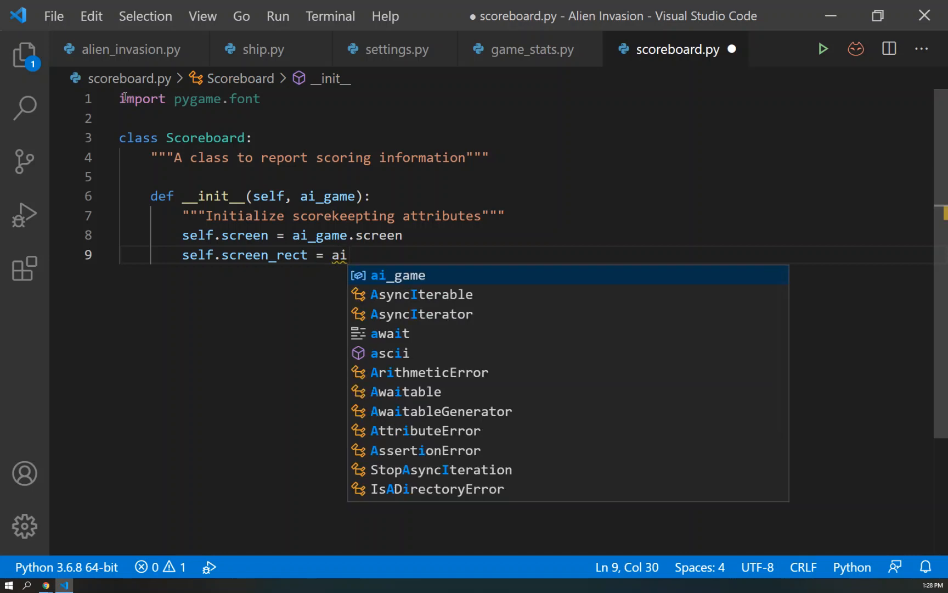
key(BackSpace)
key(BackSpace)
text(sel)
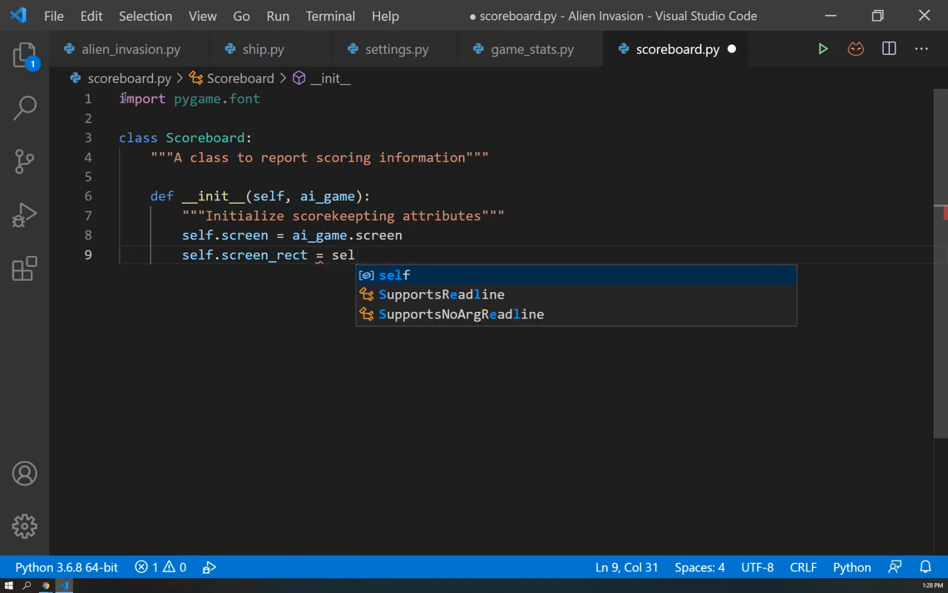
text(f.screen)
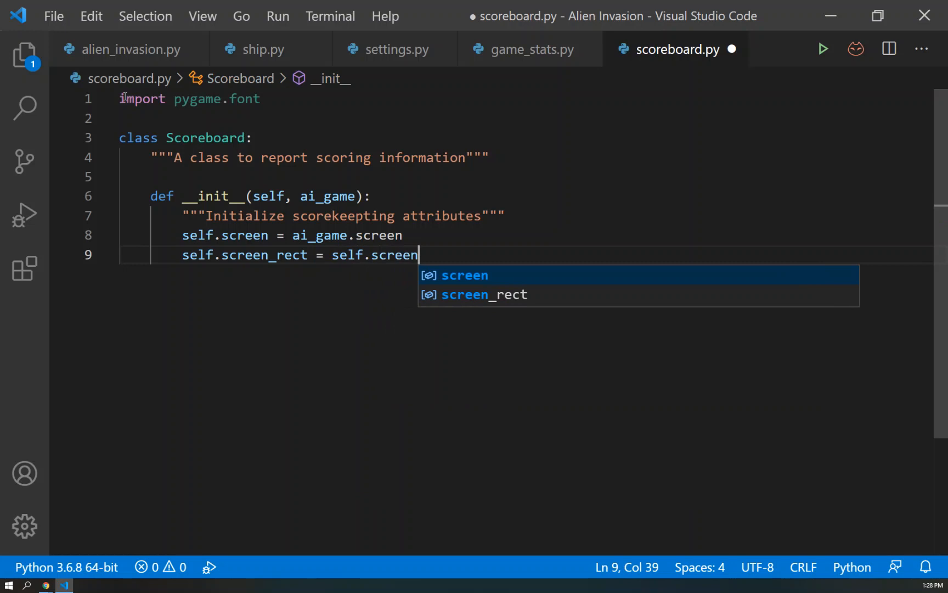
text(.ge)
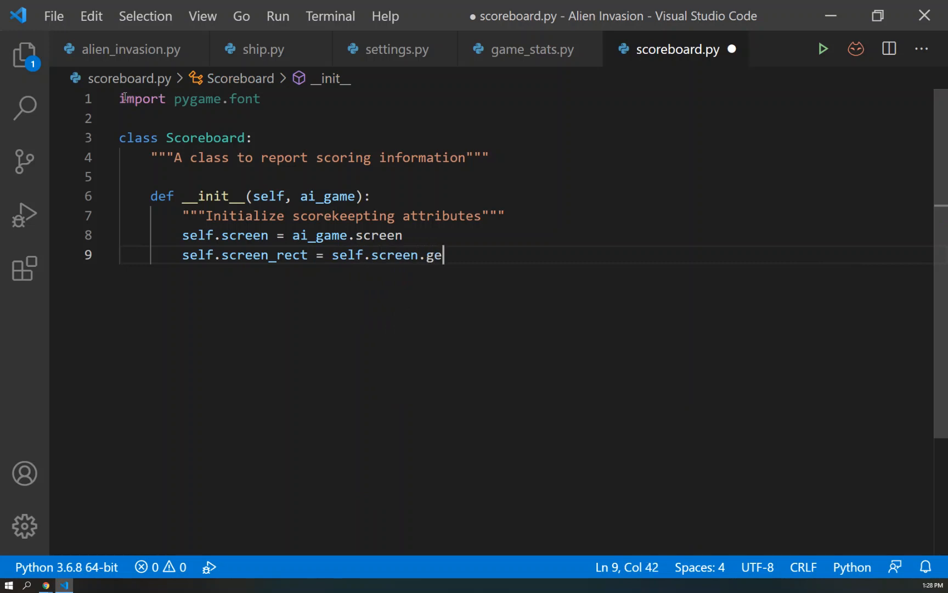
text(t_rect())
key(Return)
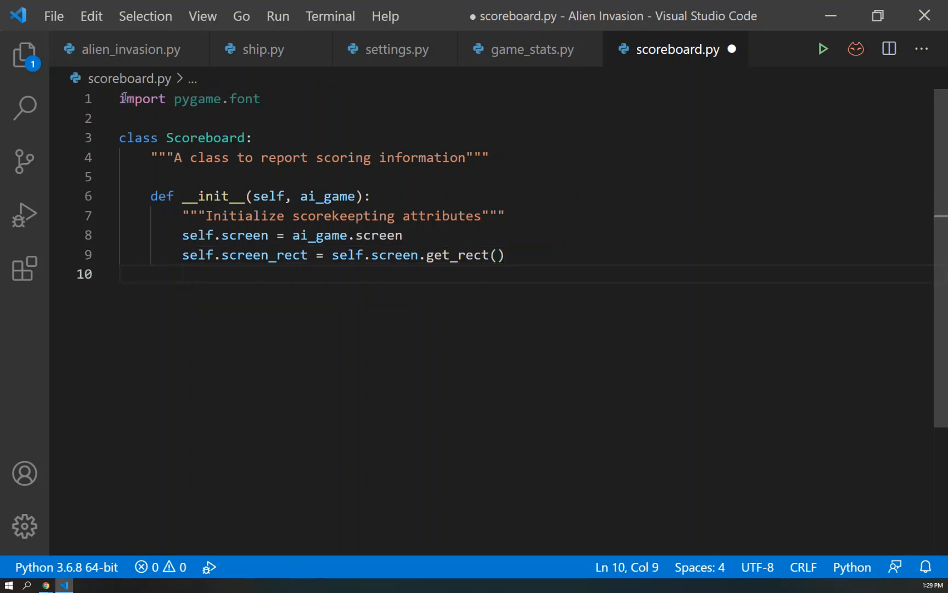
text(self)
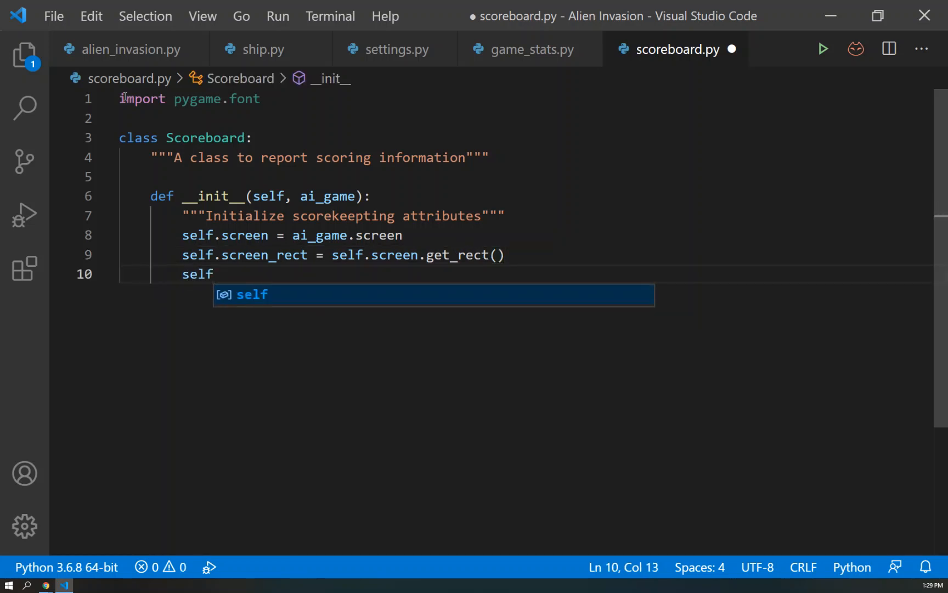
text(.settings )
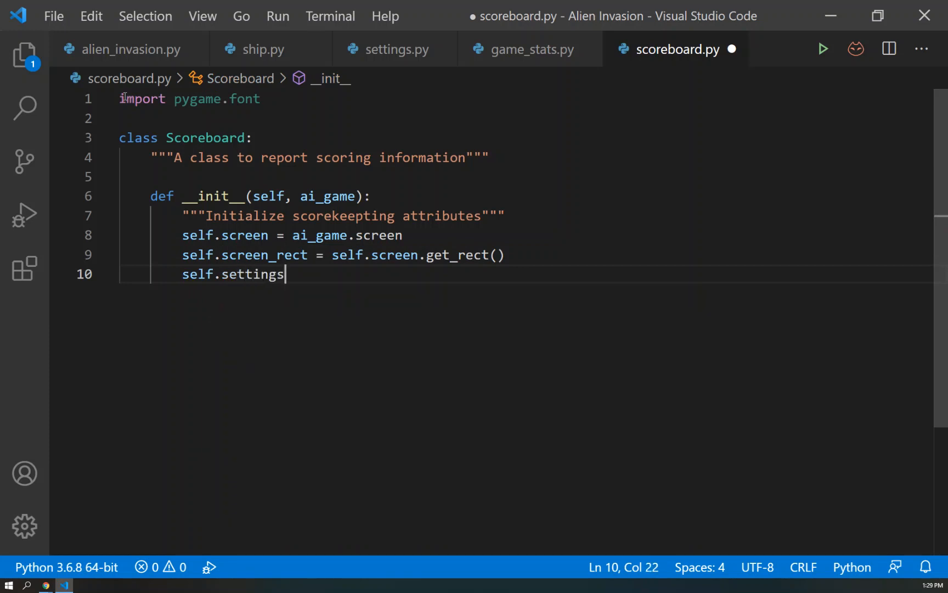
text(= )
text(ai)
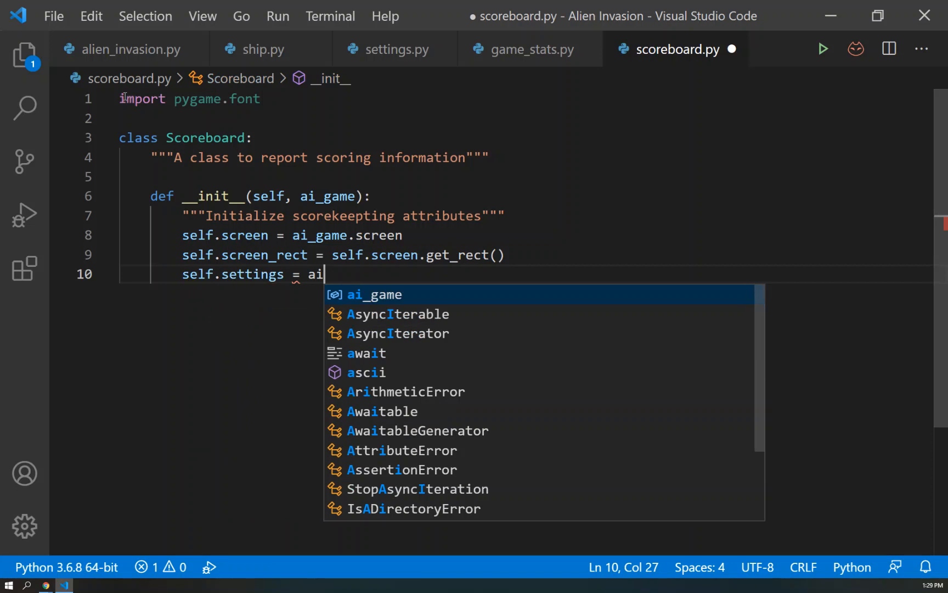
Store ai_game.settings and ai_game.stats as self.settings and self.stats.
key(Tab)
text(.settings)
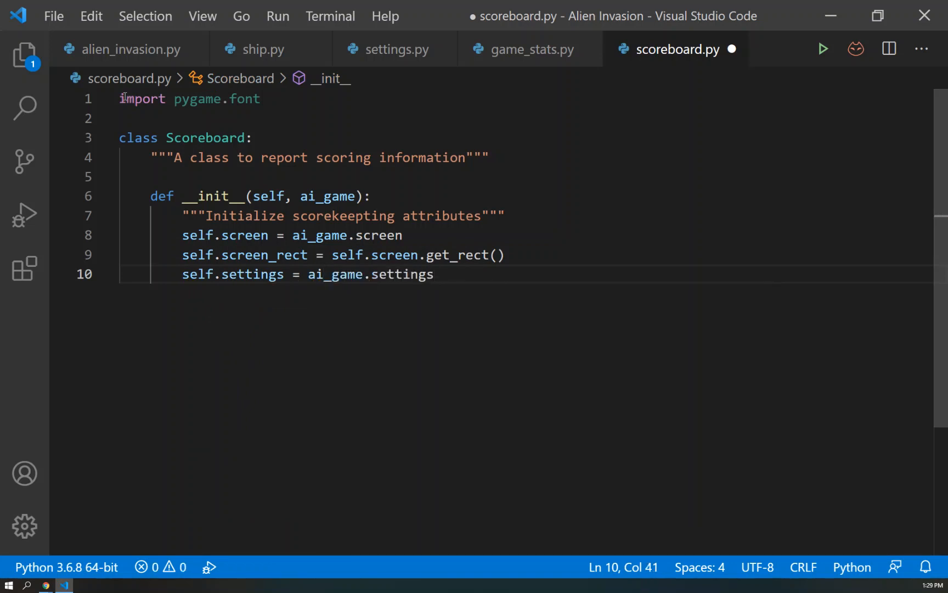
key(Return)
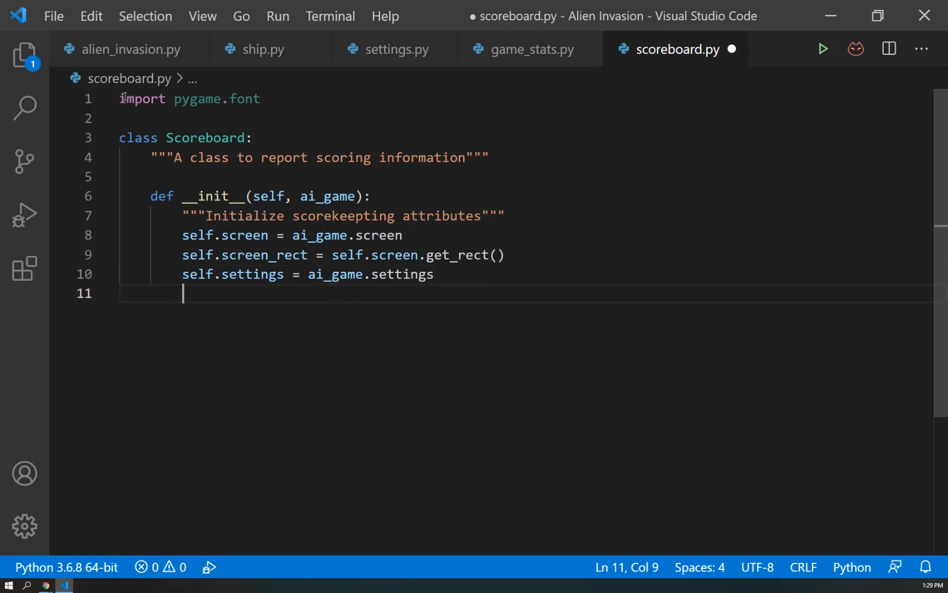
text(self.s)
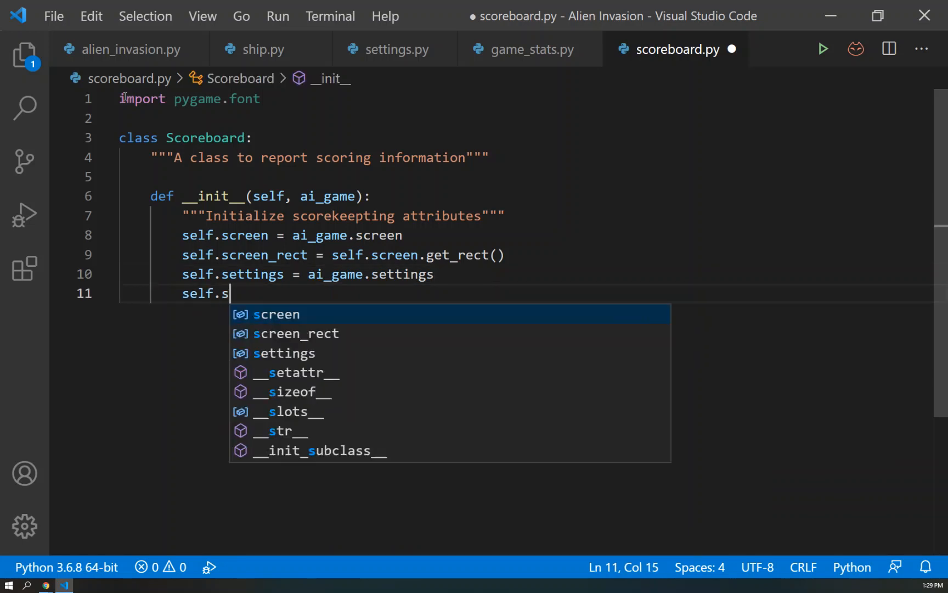
text(tats )
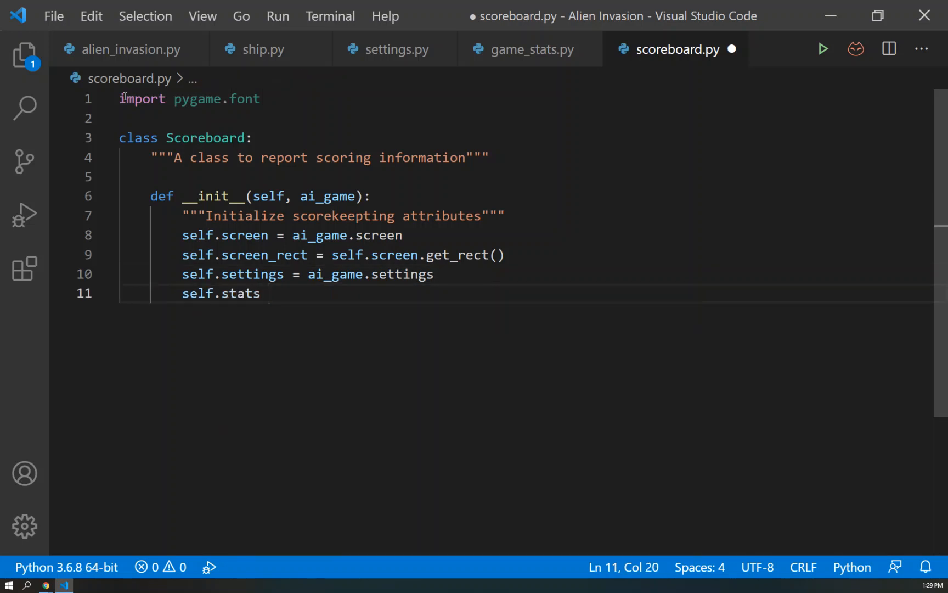
text(+ ai)
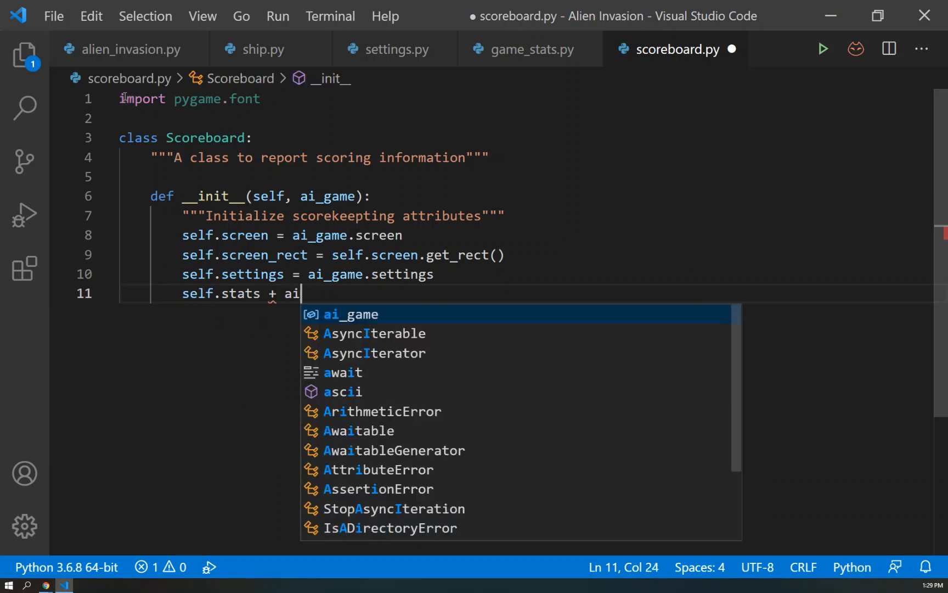
key(Tab)
text(.state)
key(BackSpace)
text(stats)
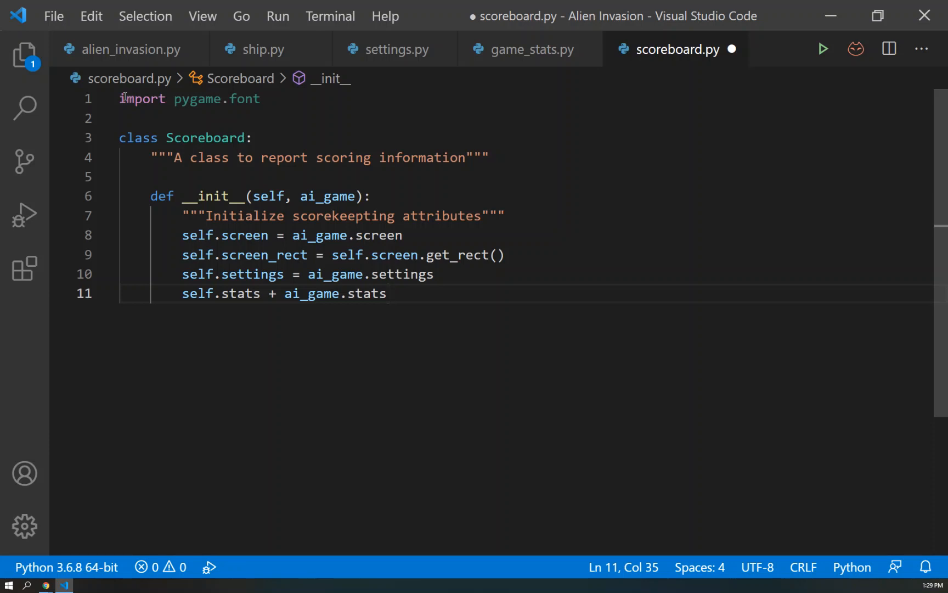
key(Return)
key(Return)
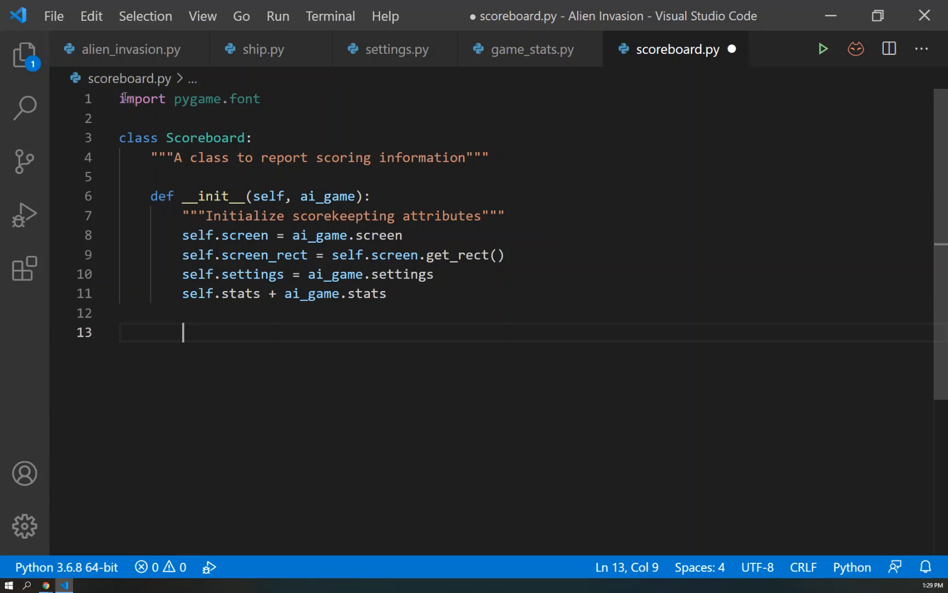
text(#Fot)
Add a font settings comment and set self.text_color to (30, 30, 30).
key(Left)
key(Left)
text(n)
key(End)
text(setting for scoring information)
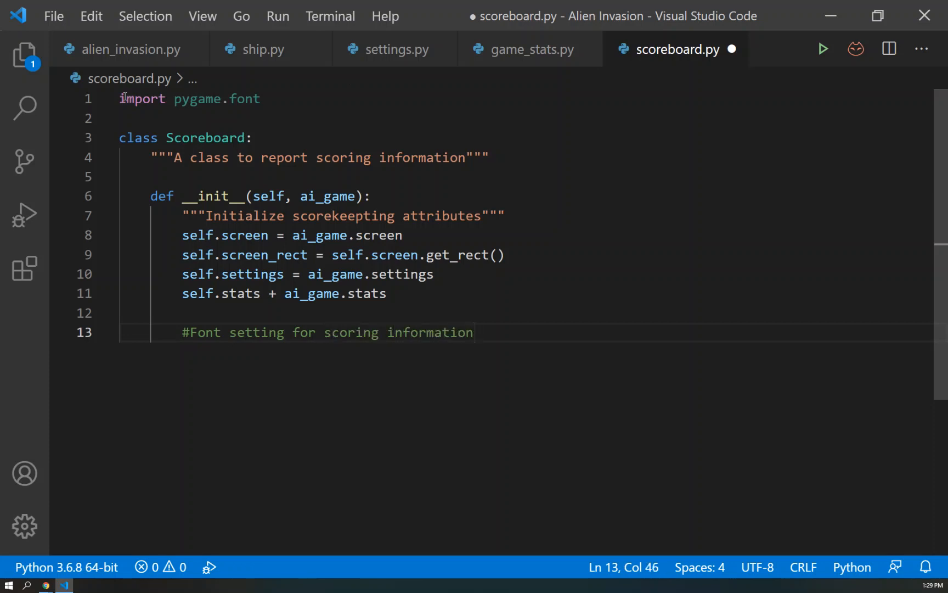
key(Return)
text(self.text_color)
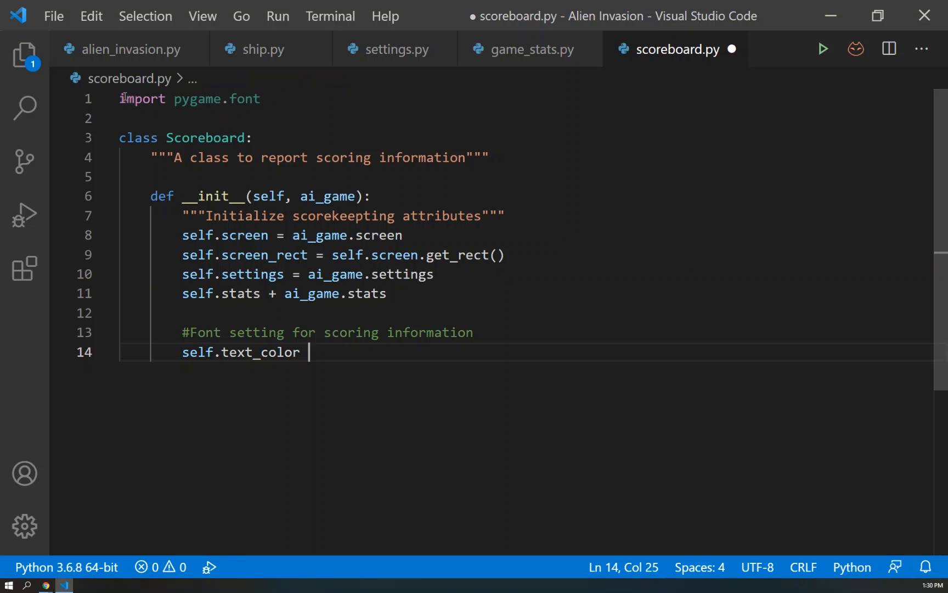
text( = ()
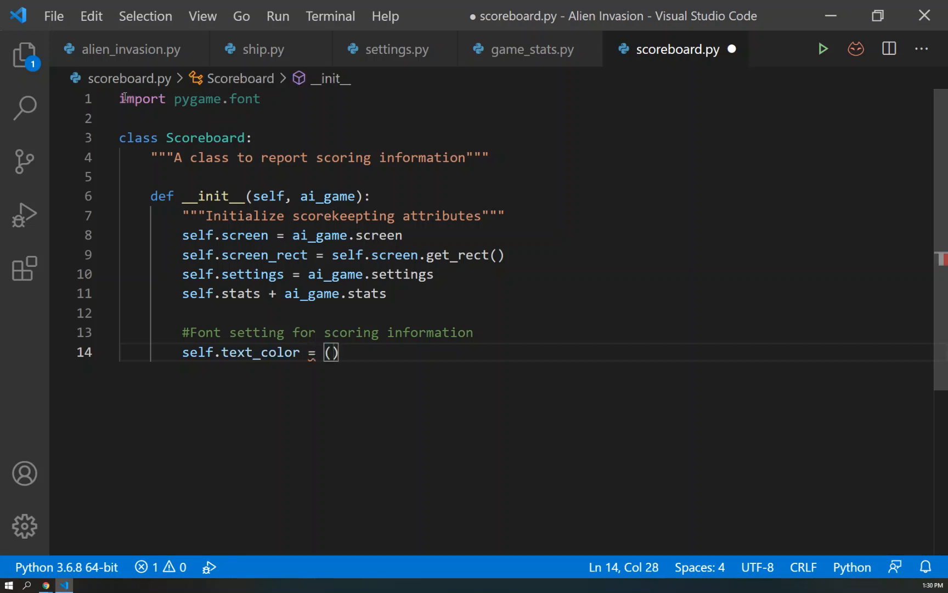
text(30,)
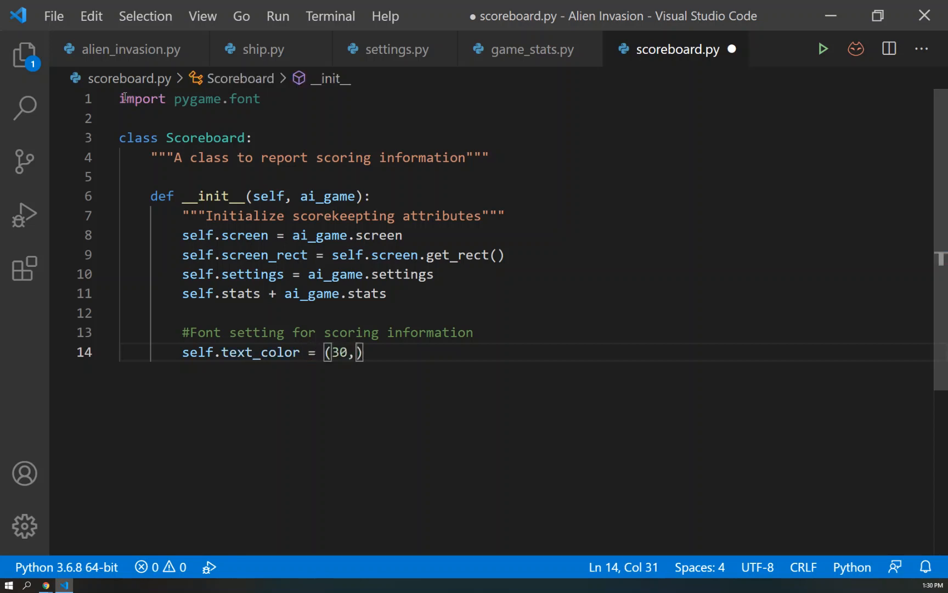
text(30,)
text(30))
key(Return)
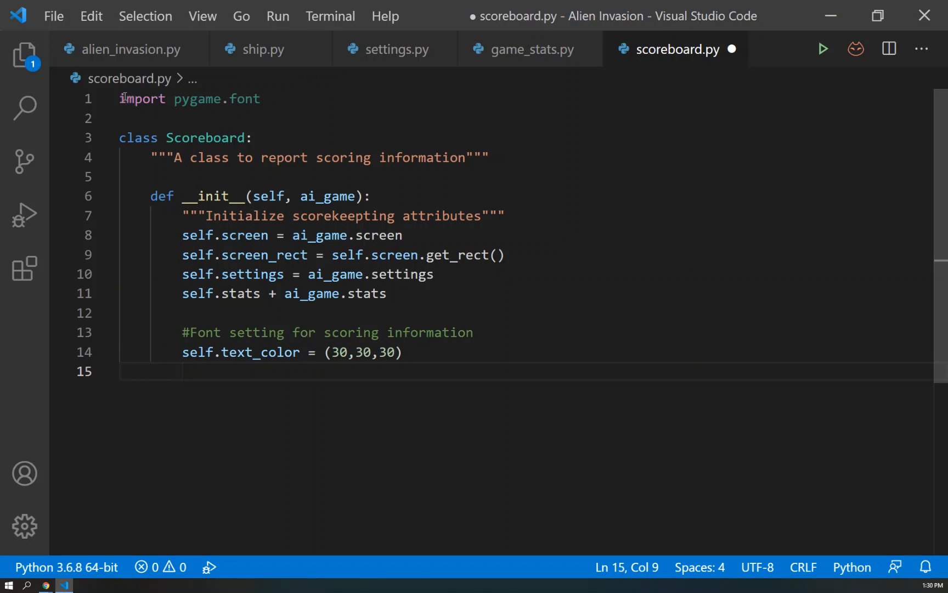
text(self.font)
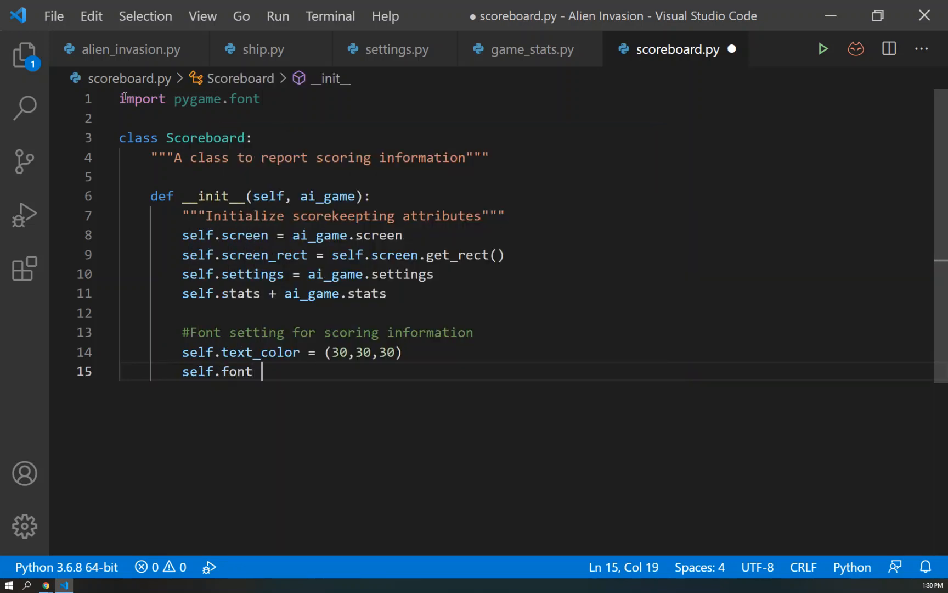
text( = pygame.font.)
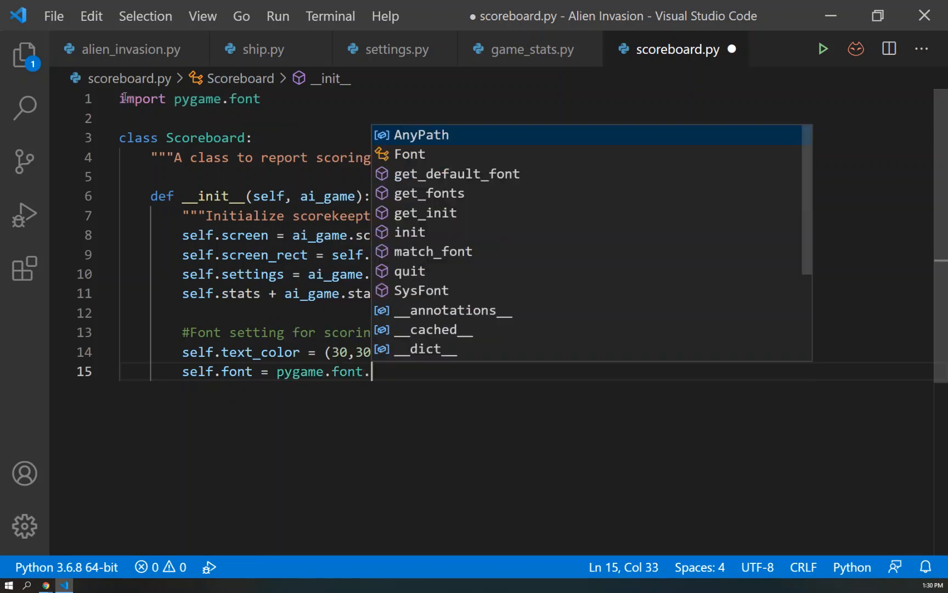
Set self.font = pygame.font.SysFont(None, 48).
text(St)
key(BackSpace)
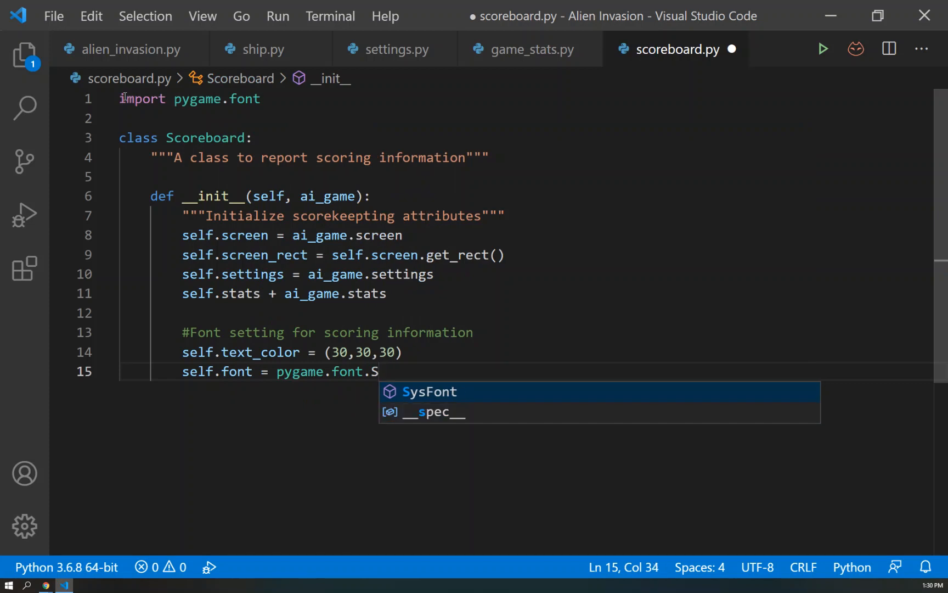
key(Tab)
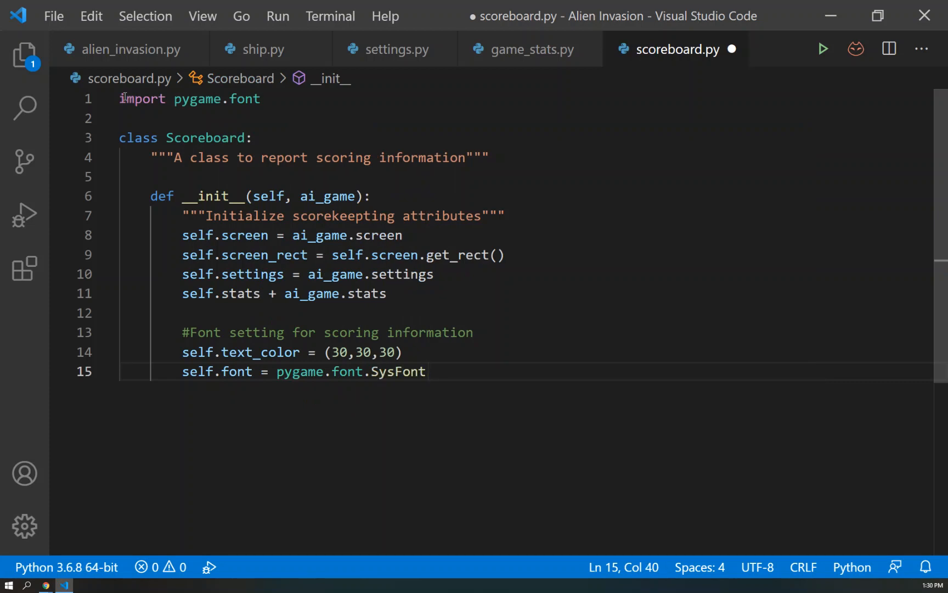
text((n)
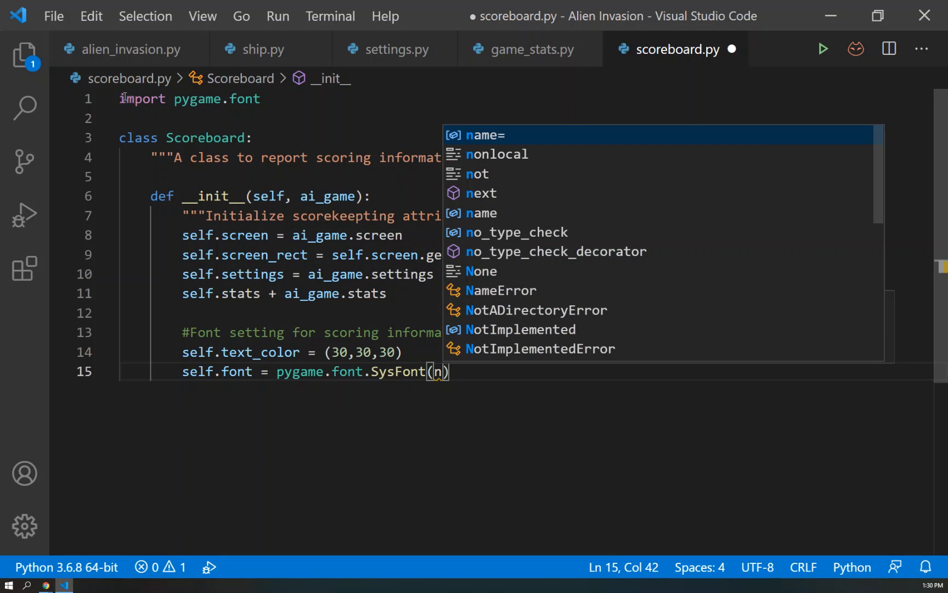
key(BackSpace)
text(None)
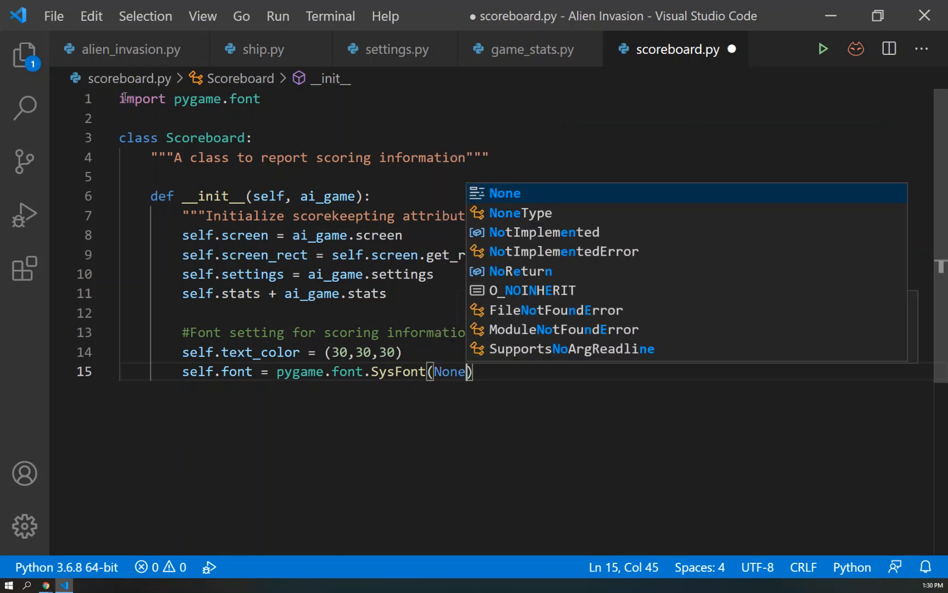
text(, )
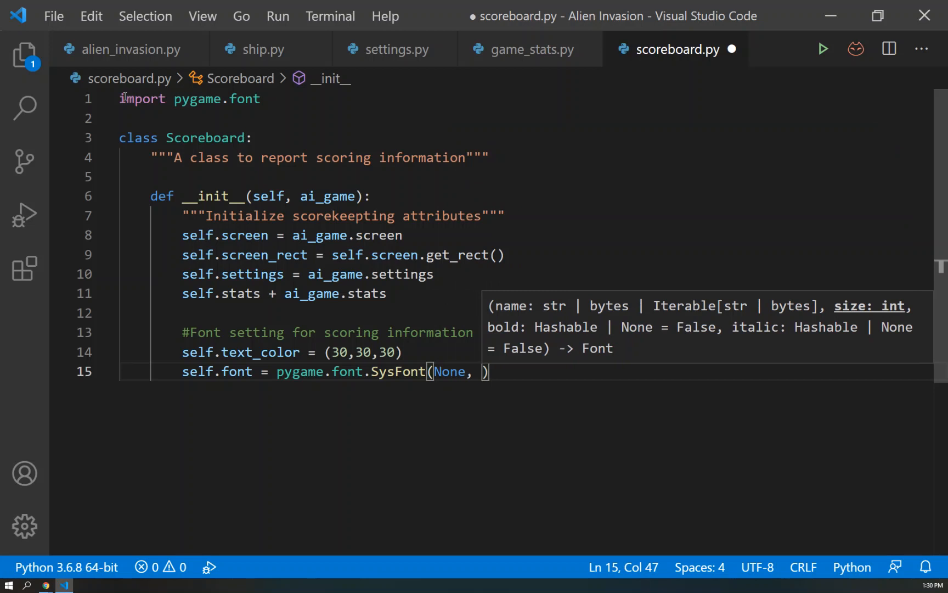
text(48)
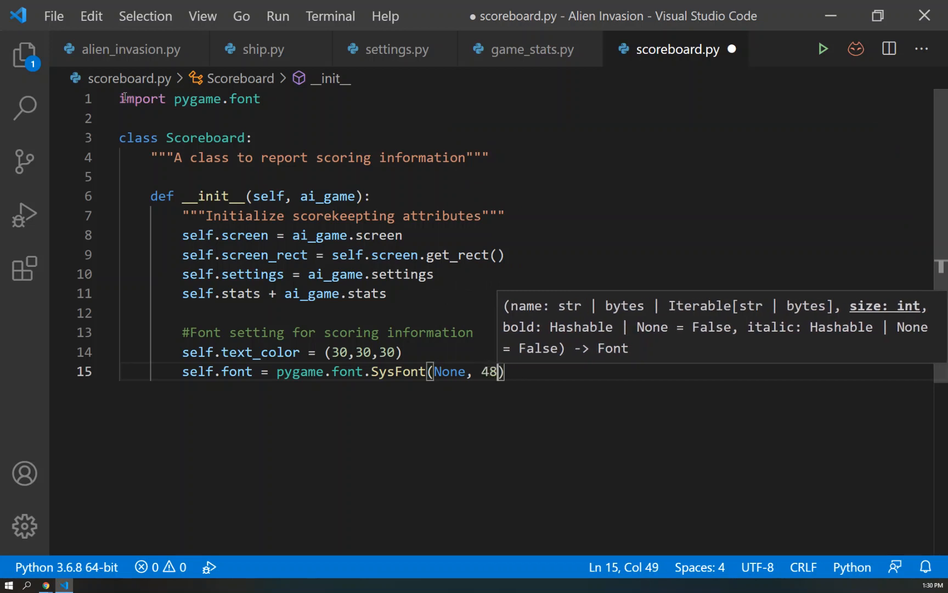
text())
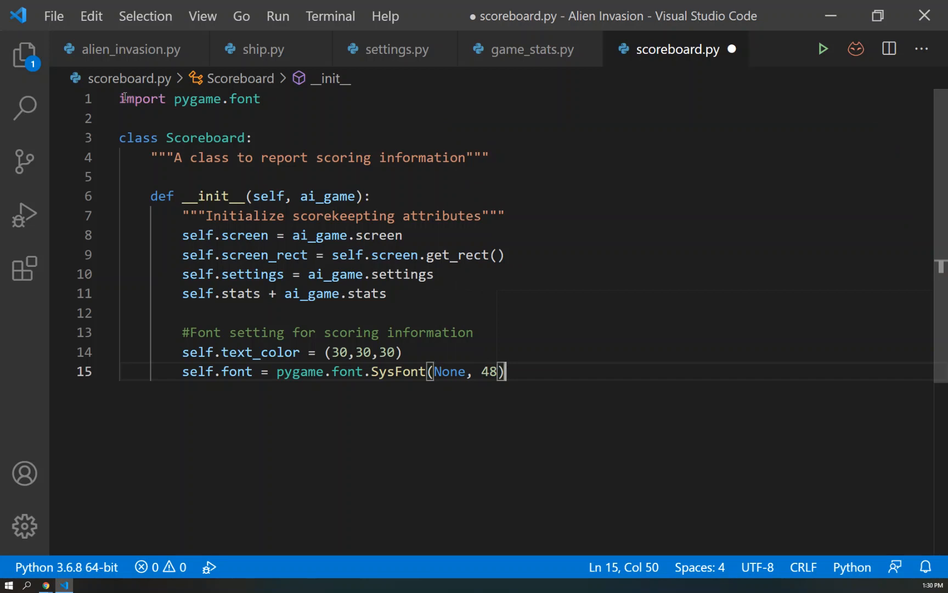
End __init__ with a 'Prepare the initial score image' comment and self.prep_score().
key(Return)
key(Return)
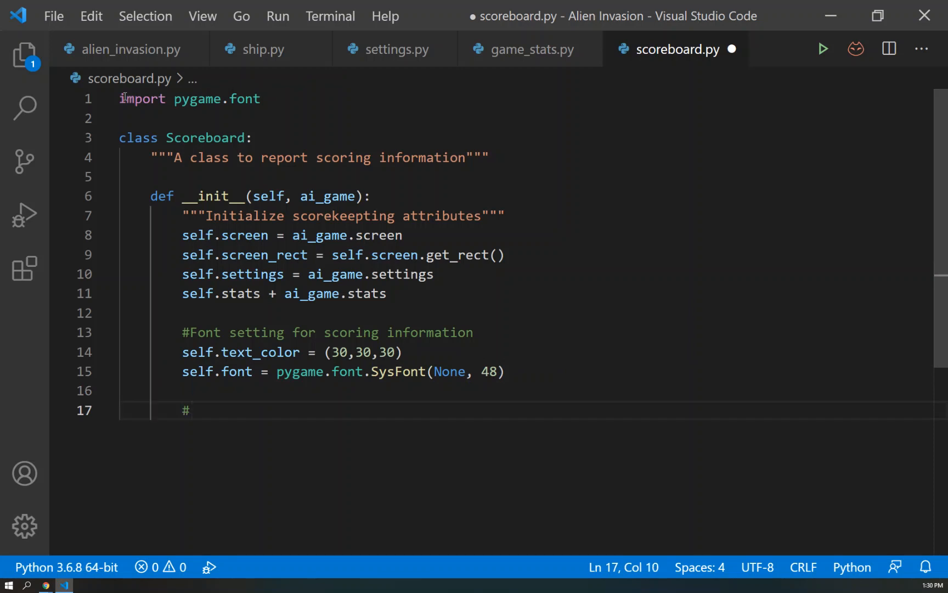
text(#Prespare the inital )
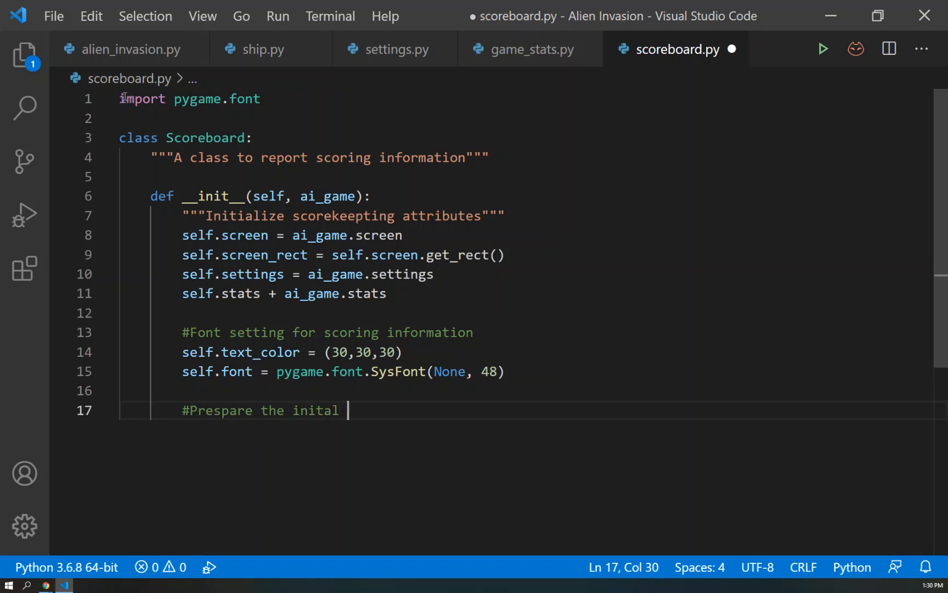
text(score)
key(BackSpace)
key(BackSpace)
key(BackSpace)
key(BackSpace)
key(BackSpace)
key(BackSpace)
key(BackSpace)
key(BackSpace)
text(ial score image)
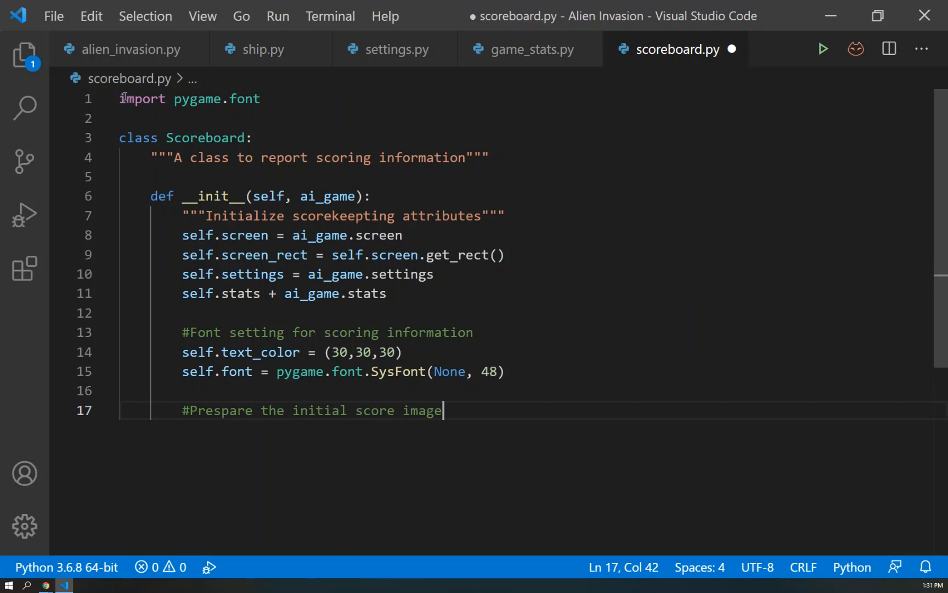
key(Return)
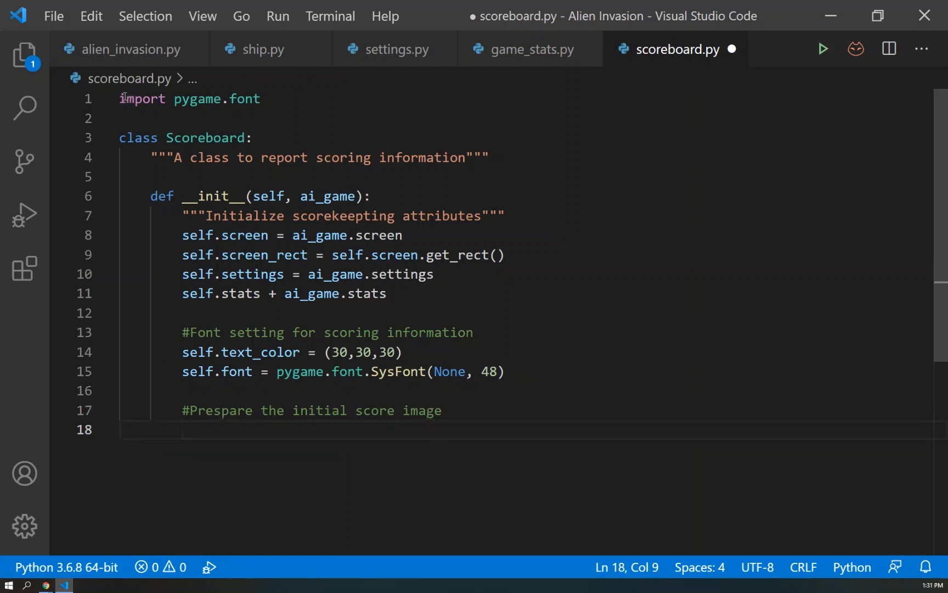
text(self.)
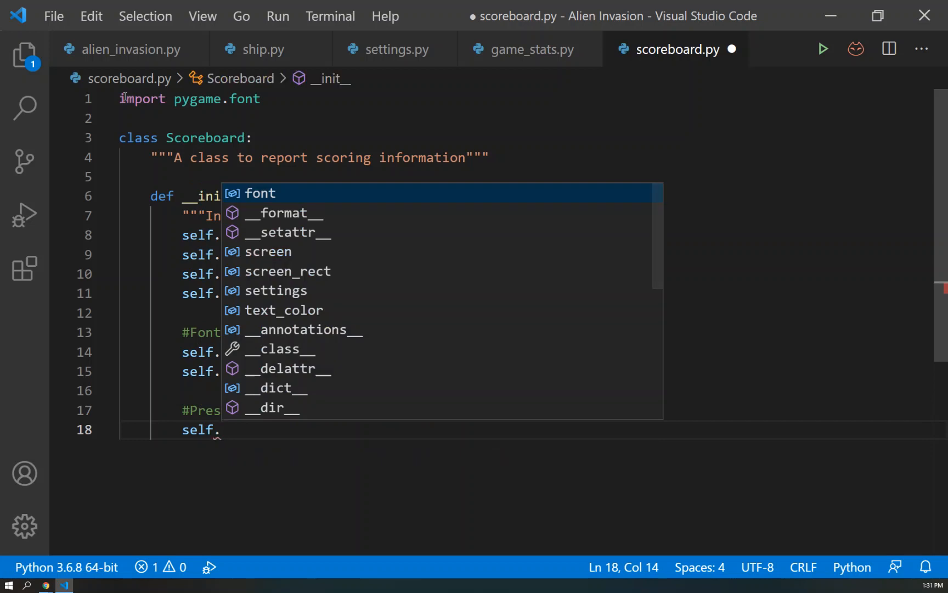
text(prep_score)
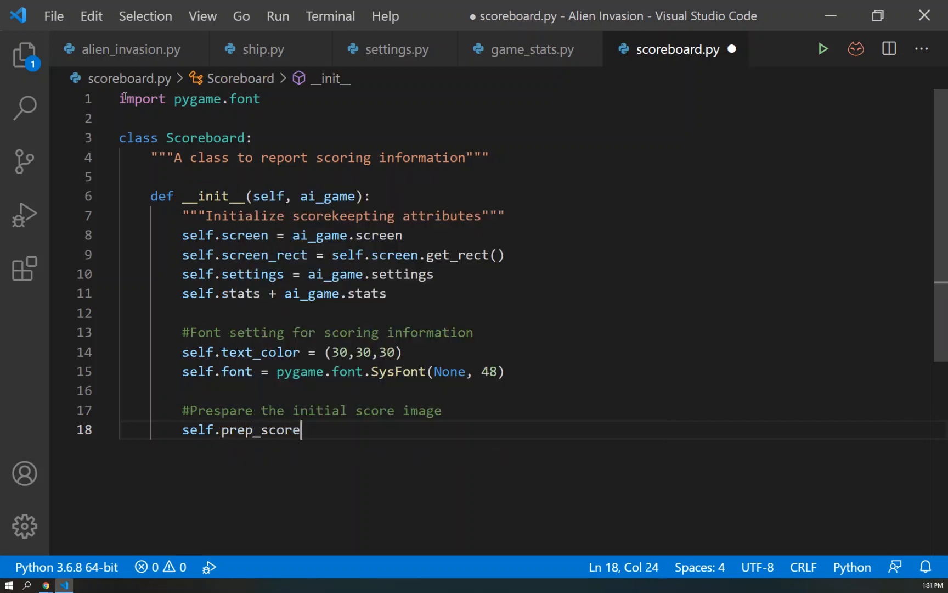
text(())
key(Return)
key(Return)
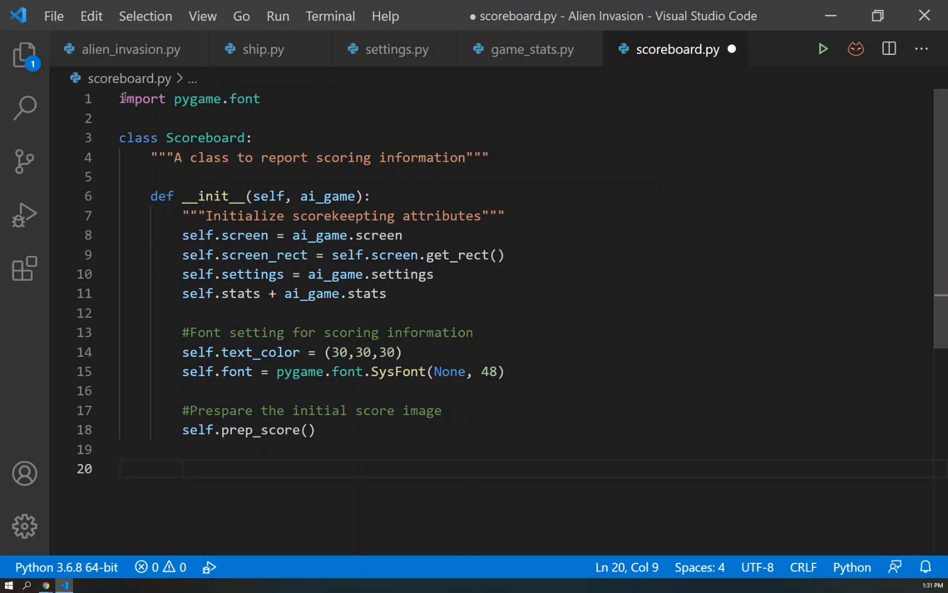
key(BackSpace)
text(def )
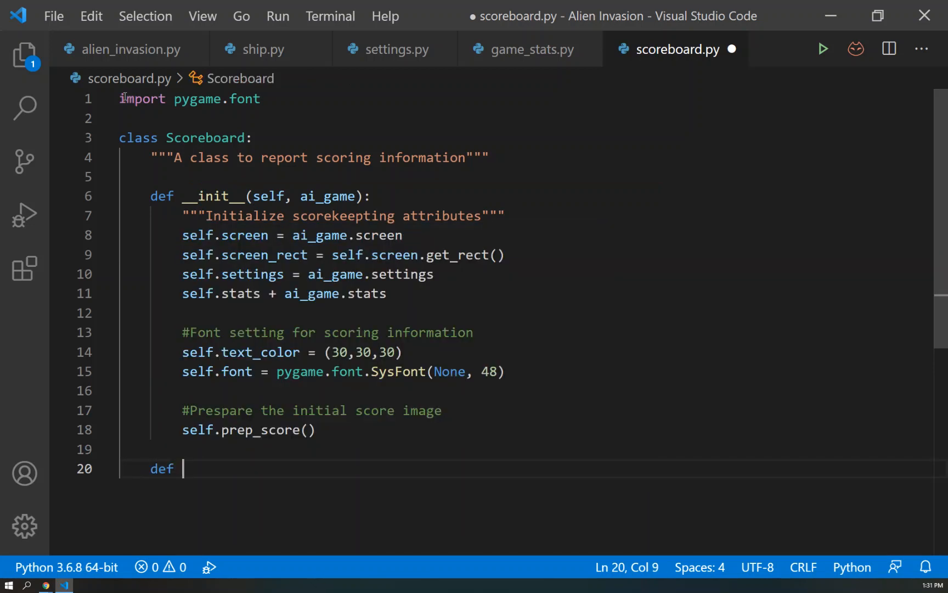
text(pre)
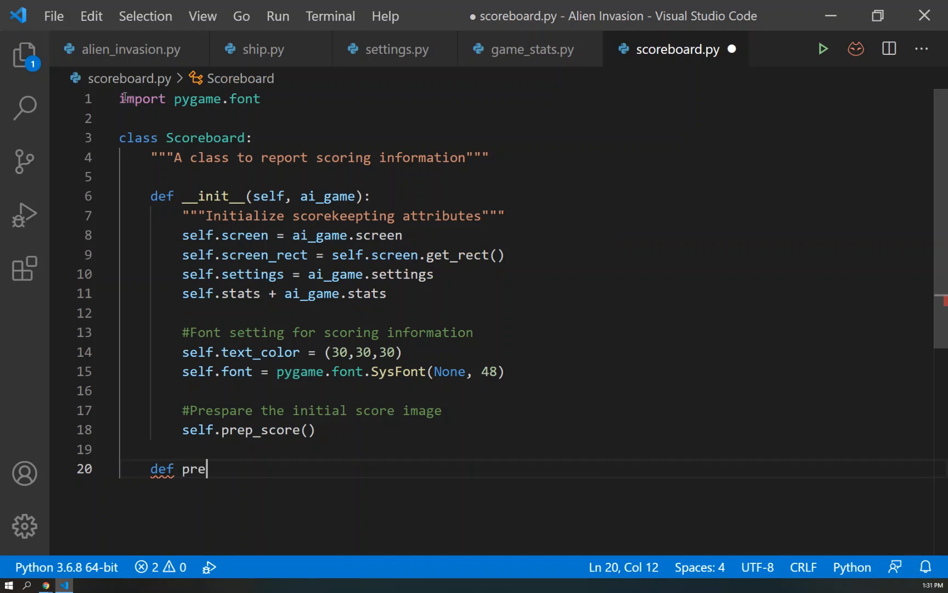
text(p_score)
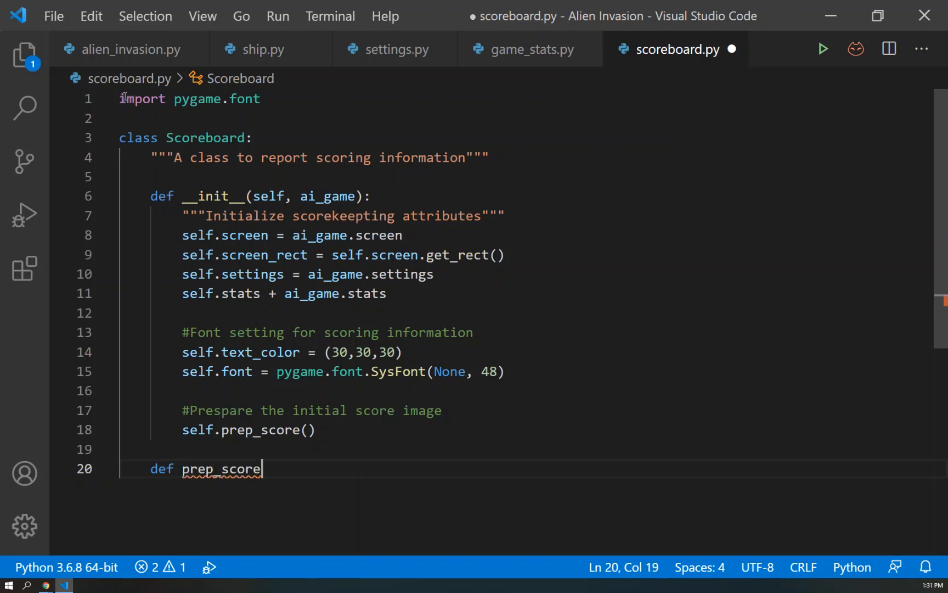
text((self):)
Define prep_score with a docstring and score_str = str(self.stats.score).
key(Return)
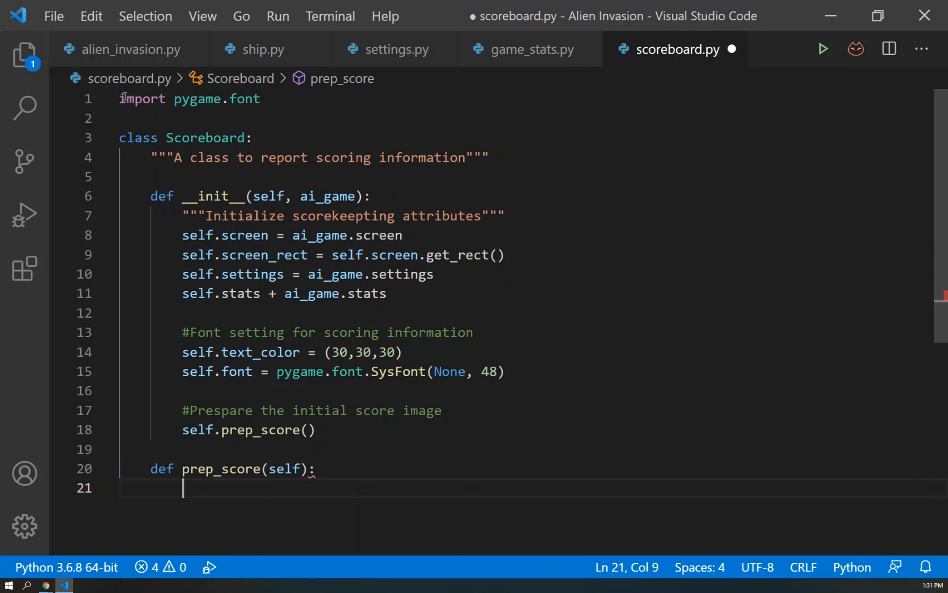
text(""")
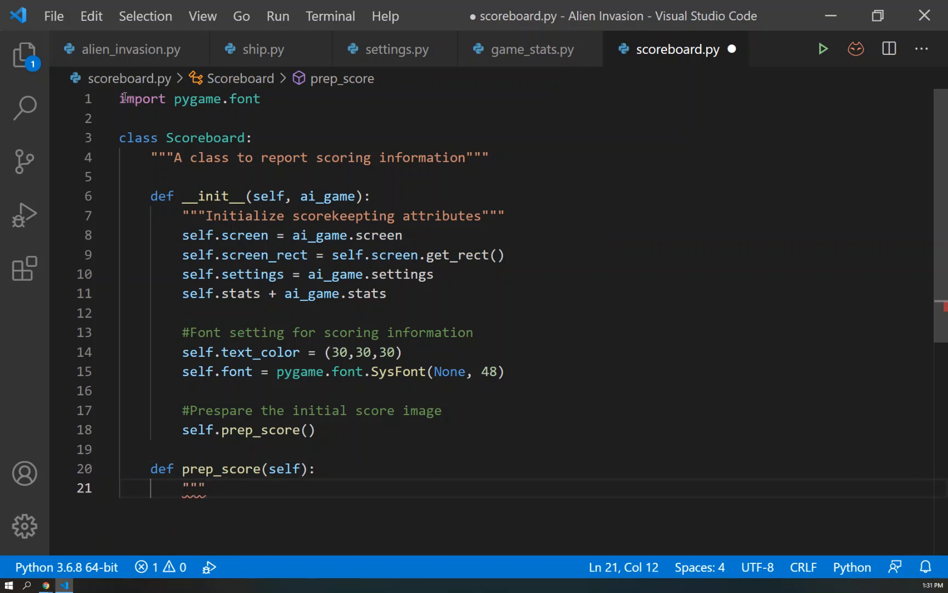
text(Turn the score inot a)
key(BackSpace)
key(BackSpace)
key(BackSpace)
key(BackSpace)
key(BackSpace)
text(to a rendered image)
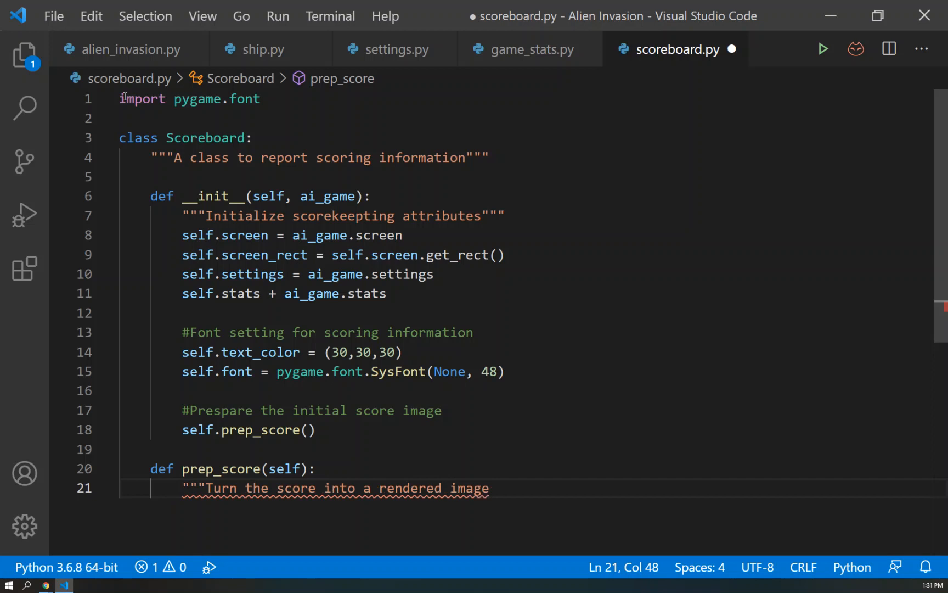
text(""")
key(Return)
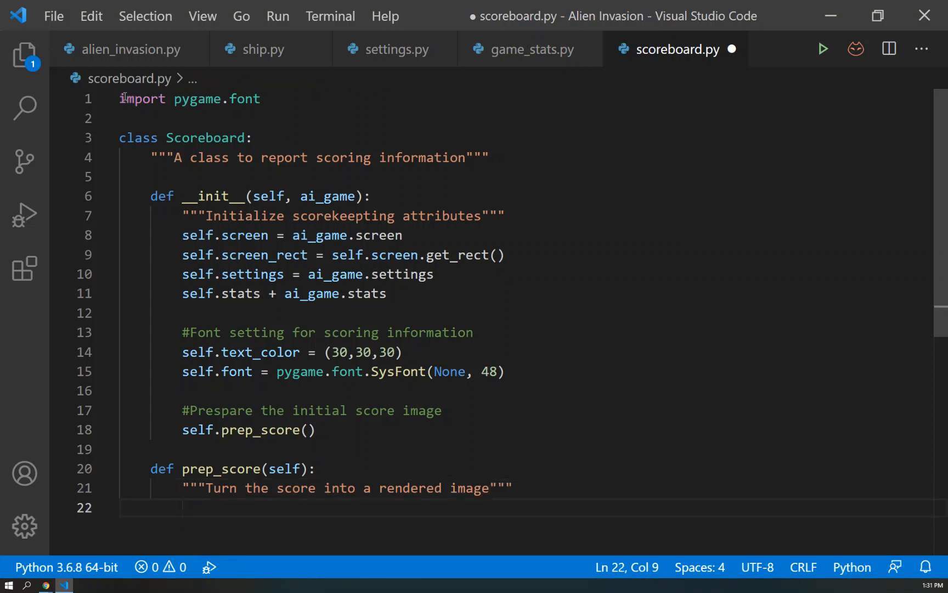
text(score)
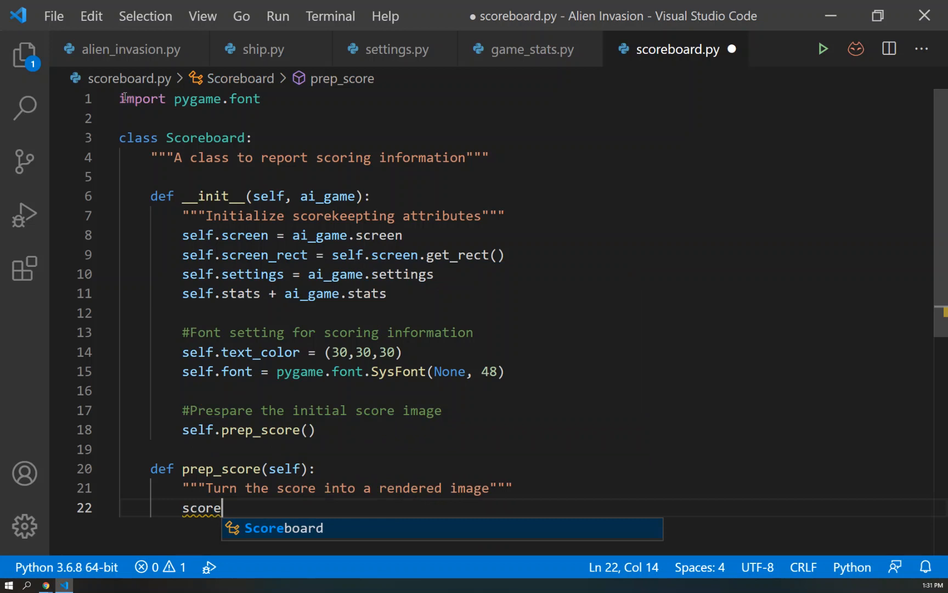
text(_str)
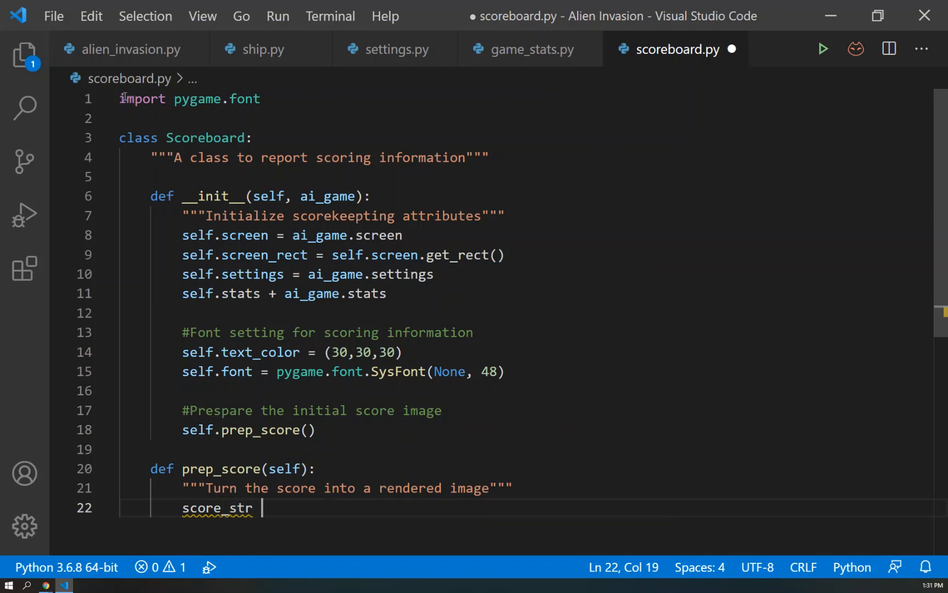
text( = str)
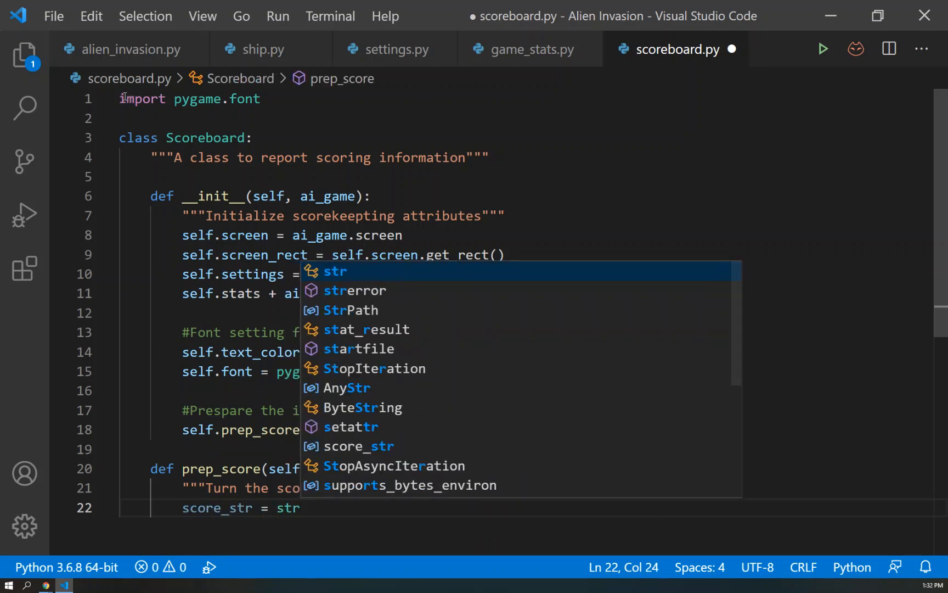
text((self)
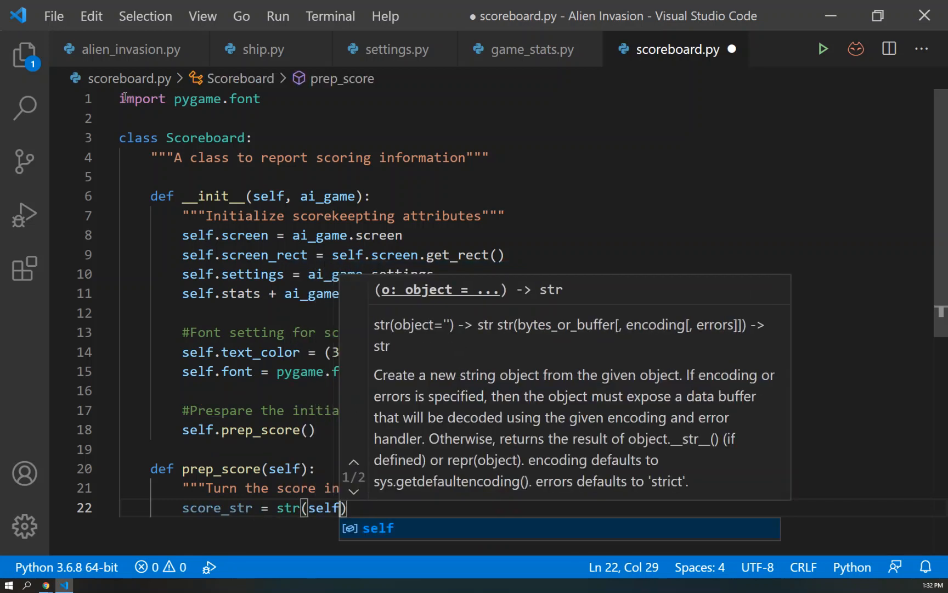
text(.stats.)
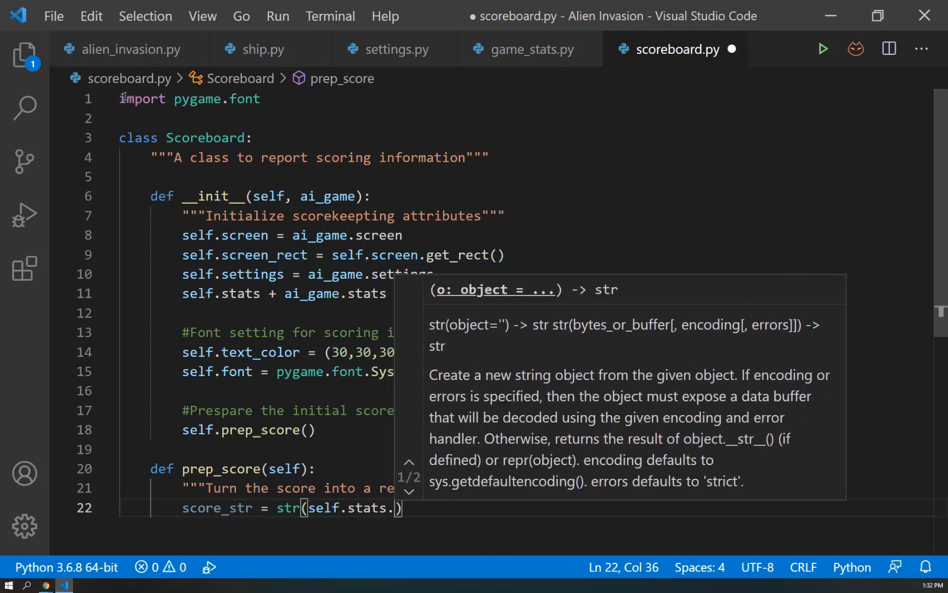
text(score)
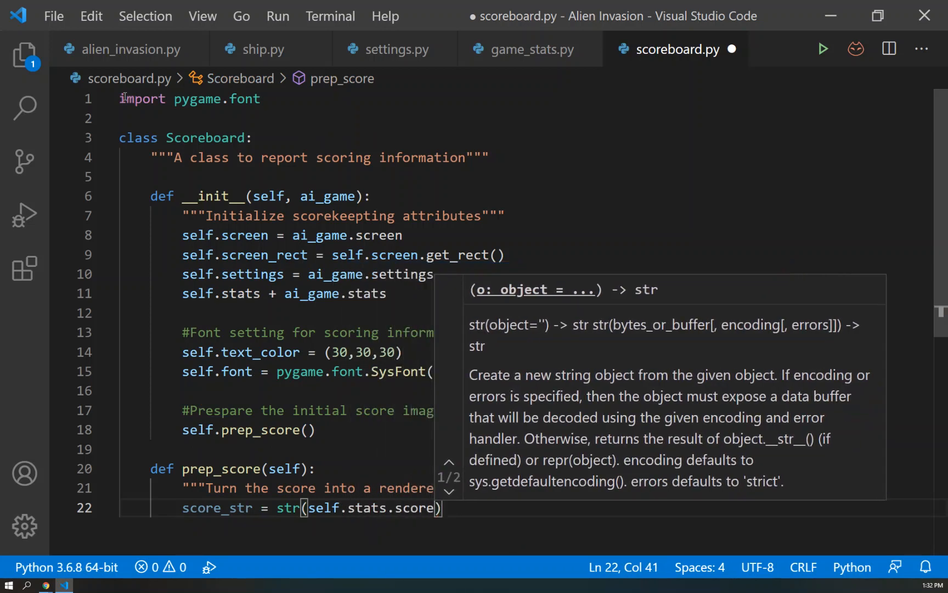
text())
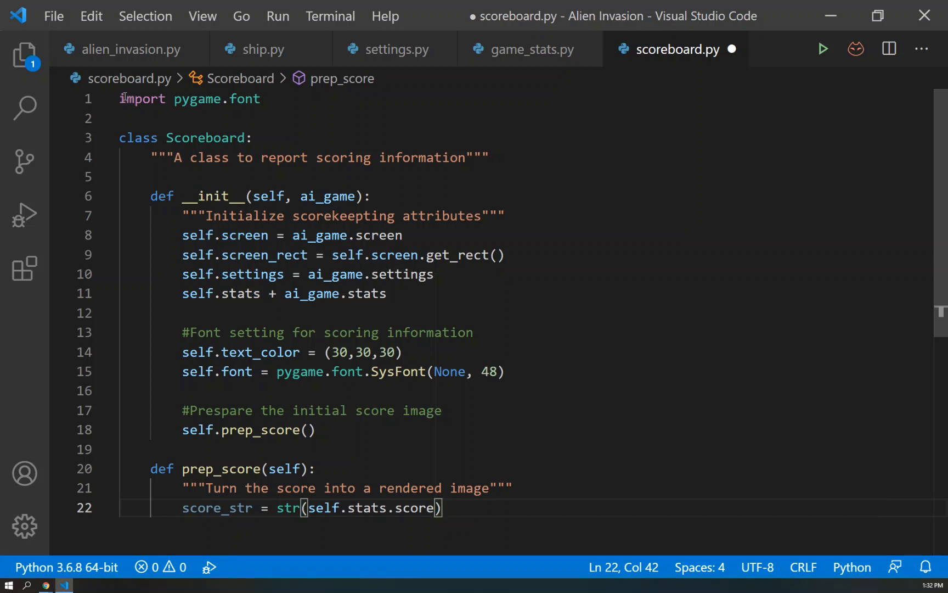
Render score_str into self.score_image with text_color and settings.bg_color.
key(Return)
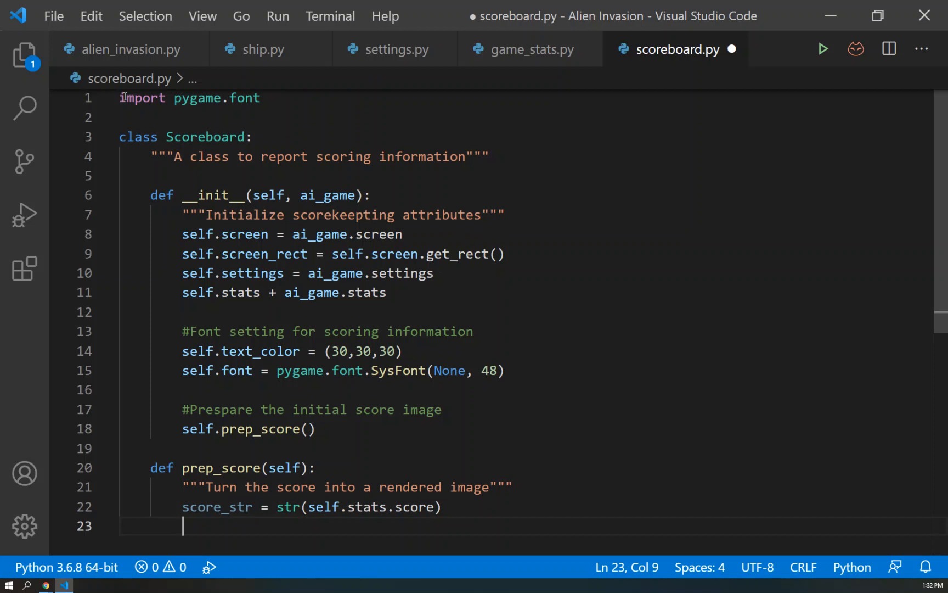
text(self.i)
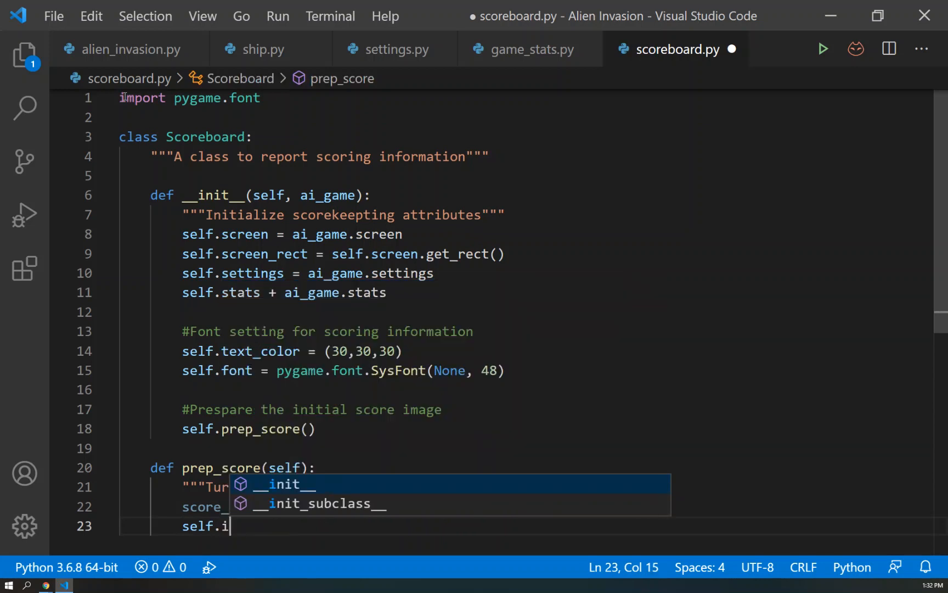
key(BackSpace)
text(score)
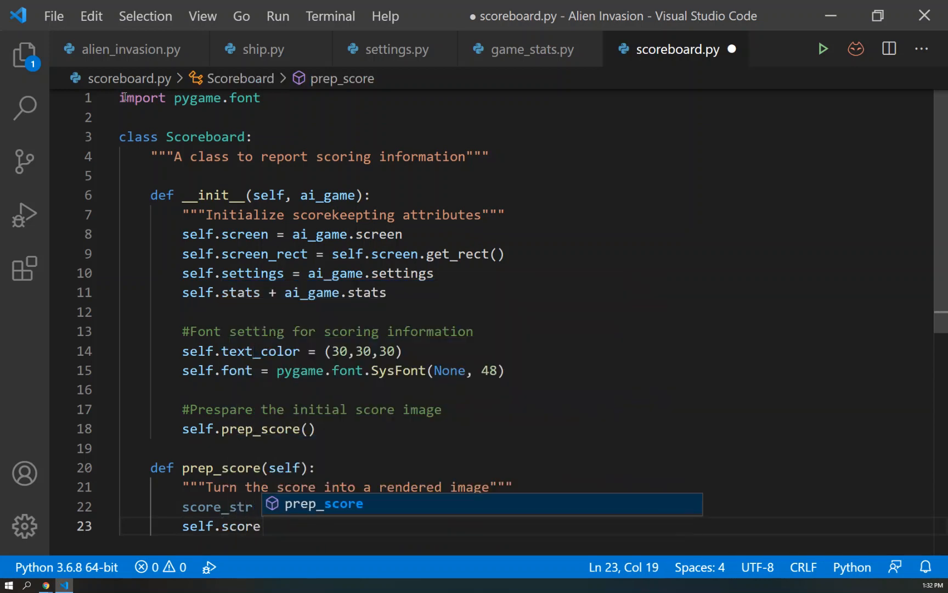
text(_)
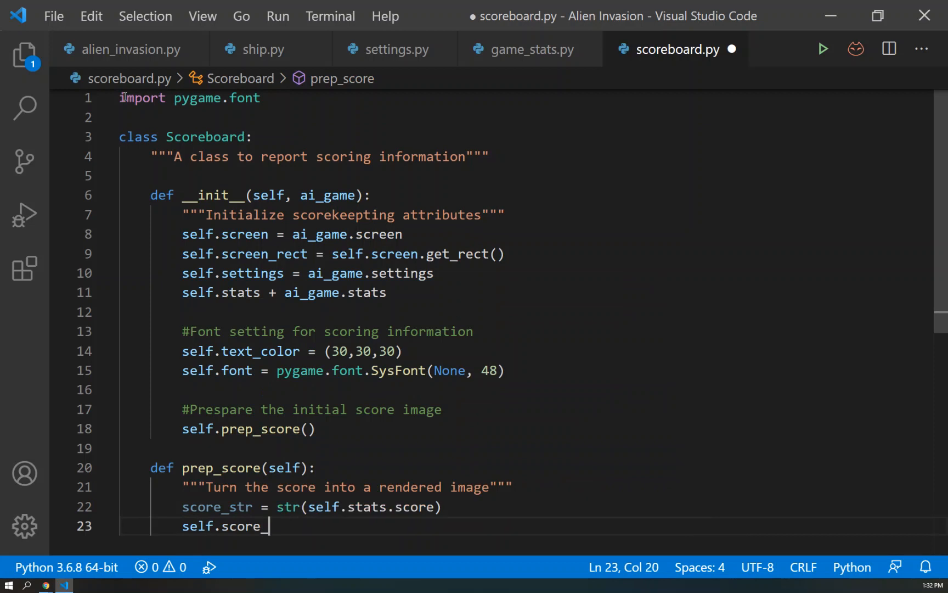
text(image)
text(= self.)
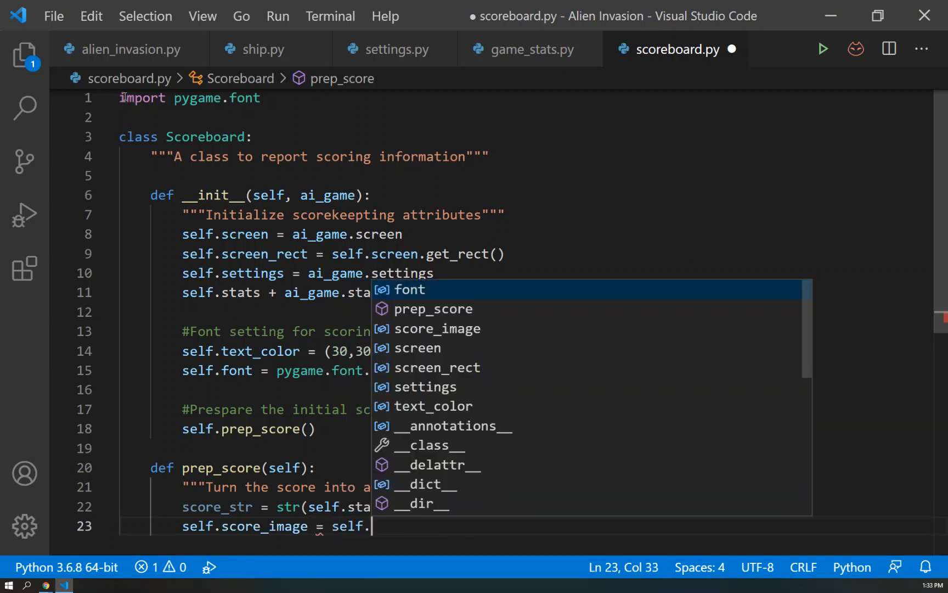
text(fon)
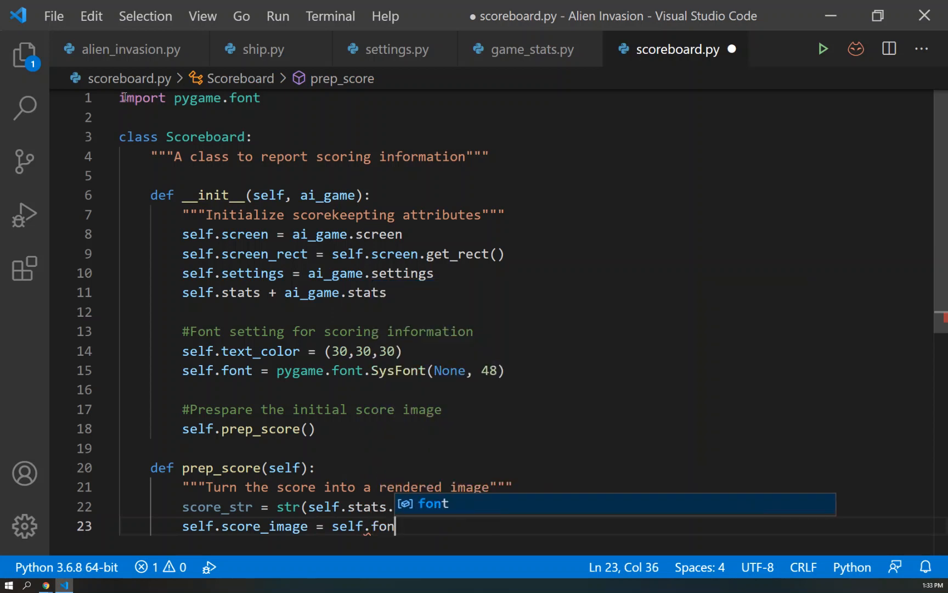
text(t.)
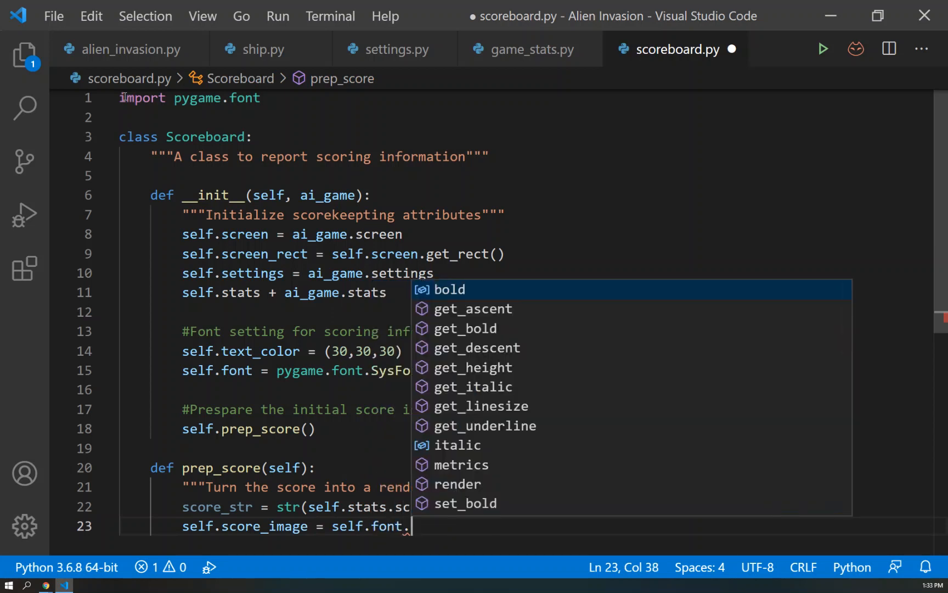
text(rentde)
key(BackSpace)
text(er()
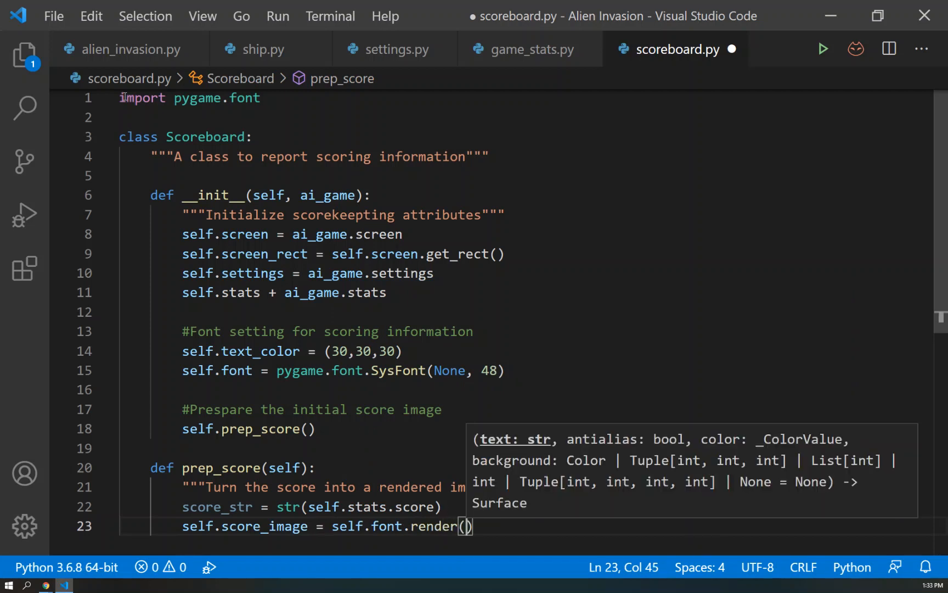
text(sc)
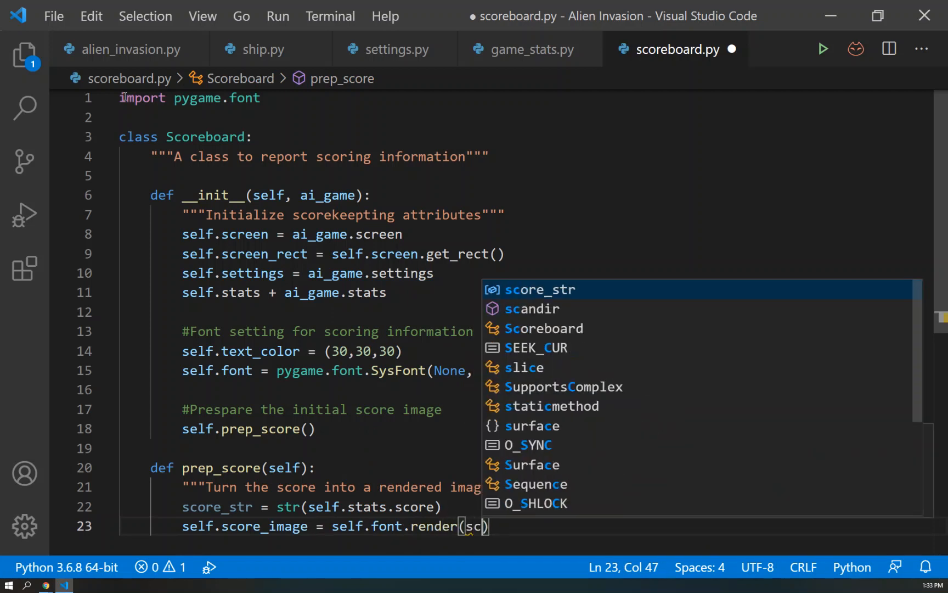
text(ore)
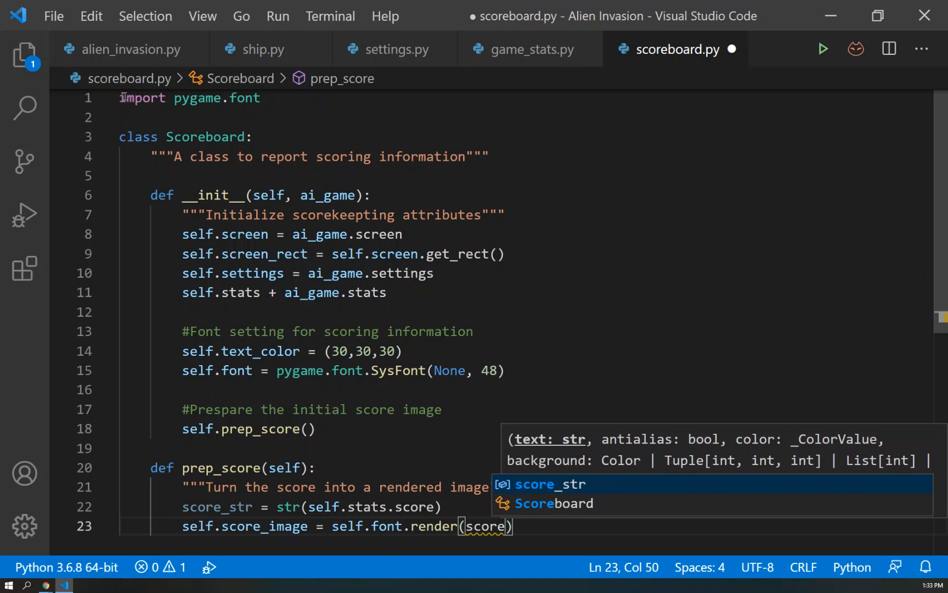
key(Tab)
text(, True, )
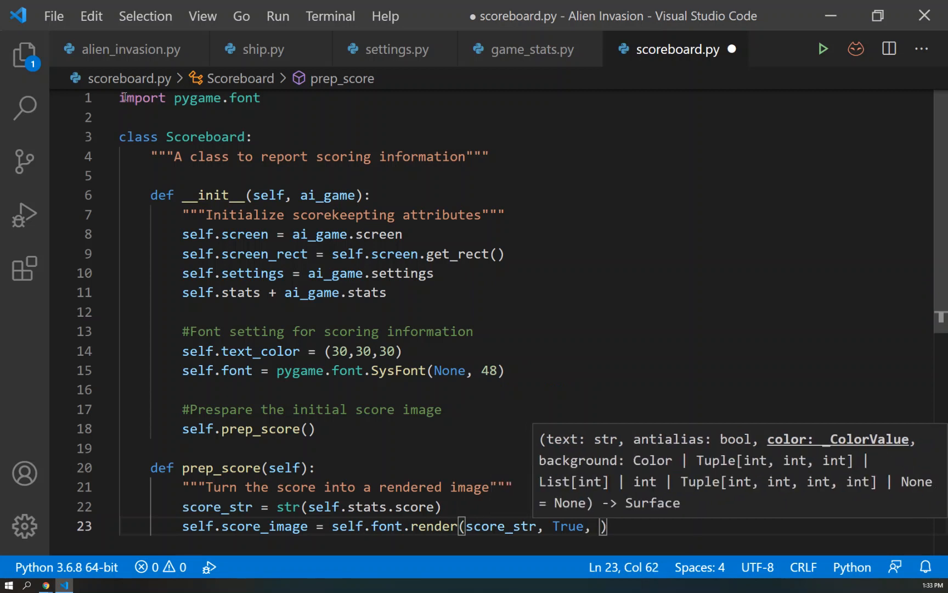
text(self.tex)
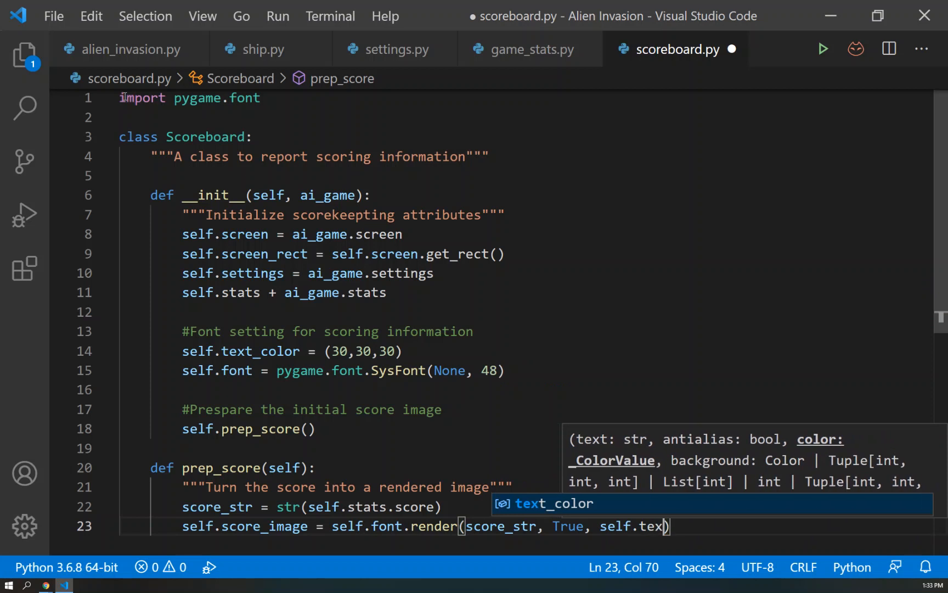
text(t)
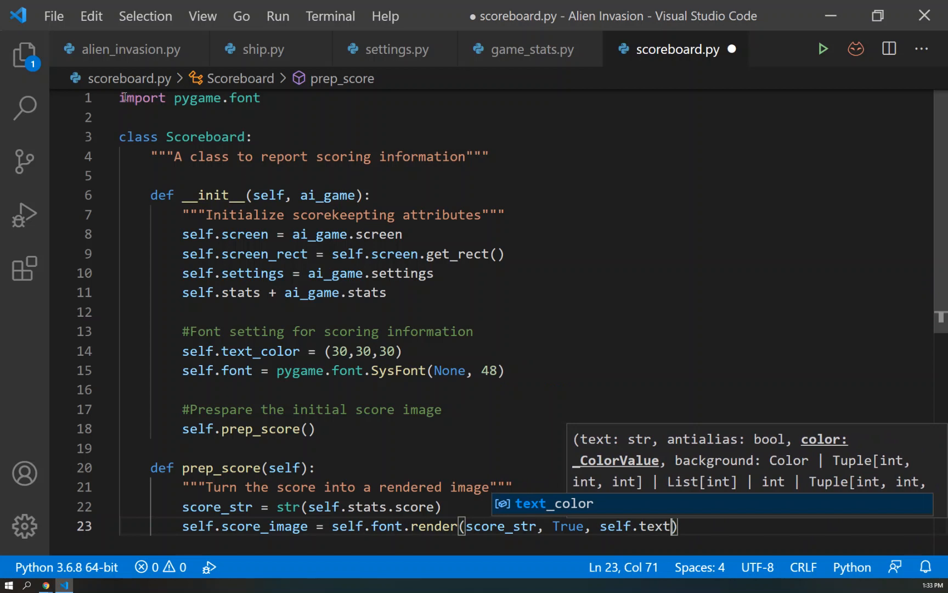
text(_c)
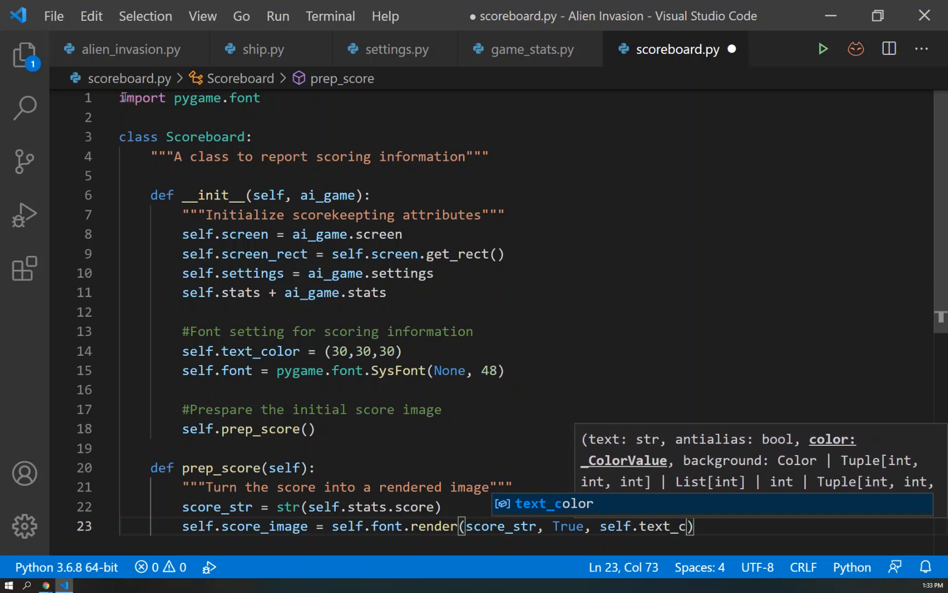
text(olor, )
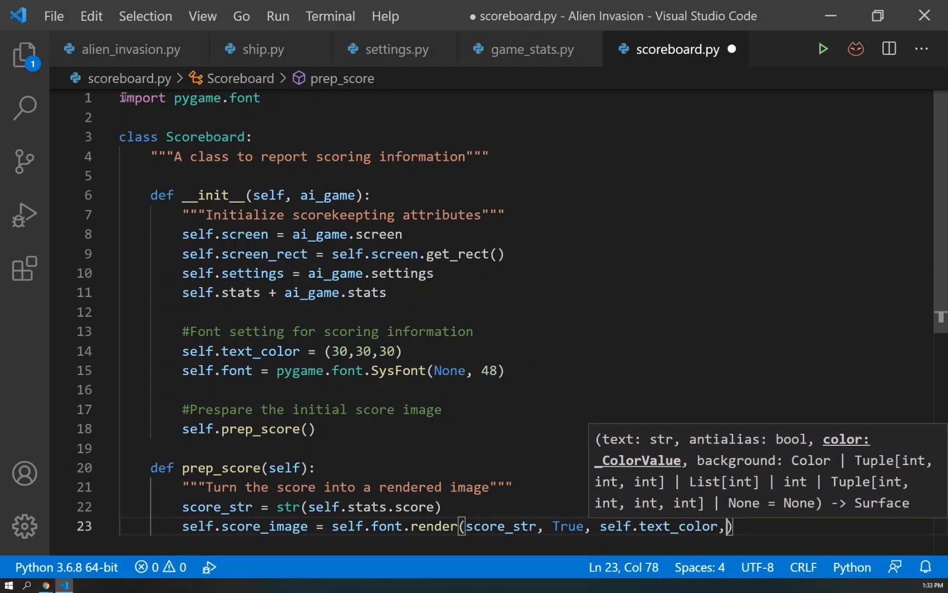
text(self.settin)
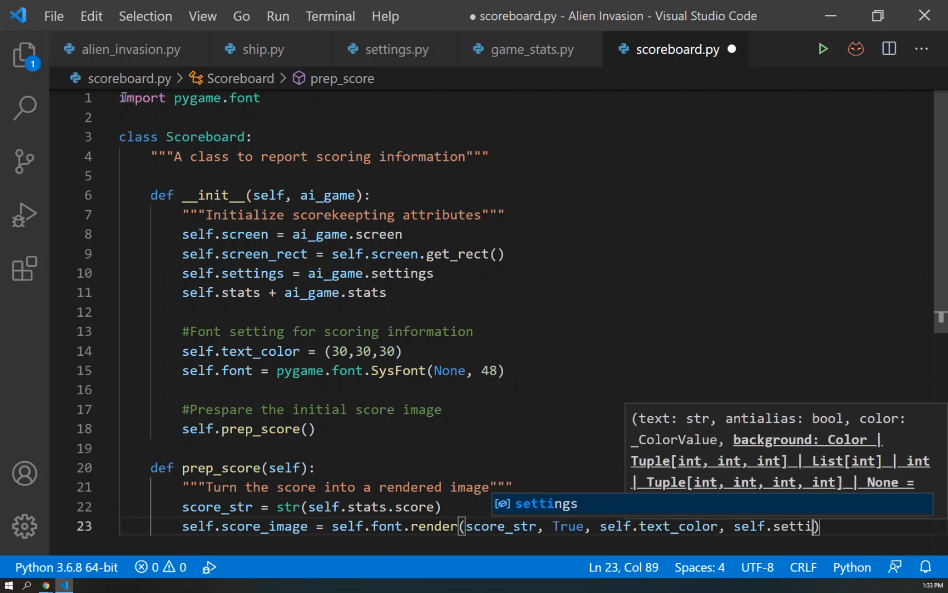
text(gs.)
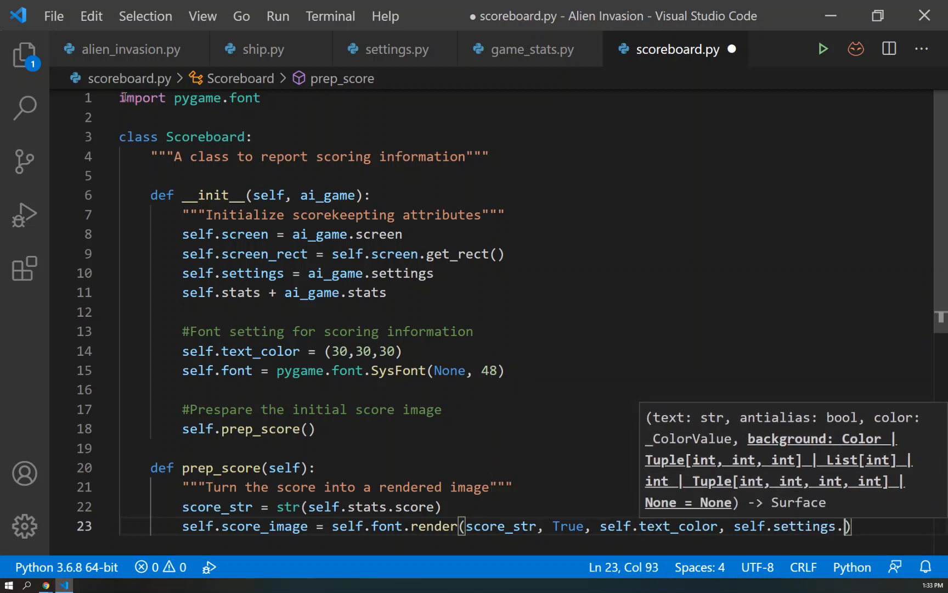
text(bg_color)
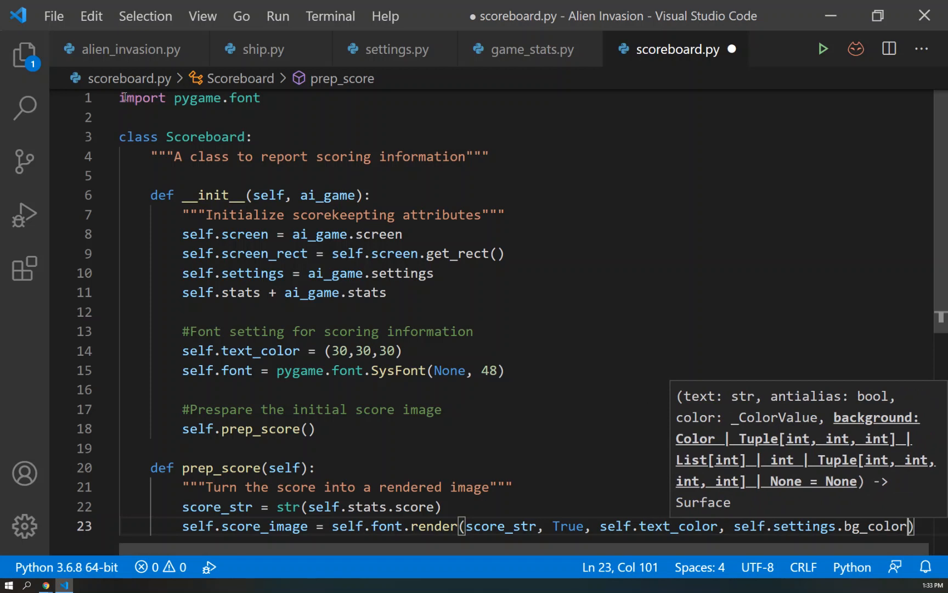
text())
key(Return)
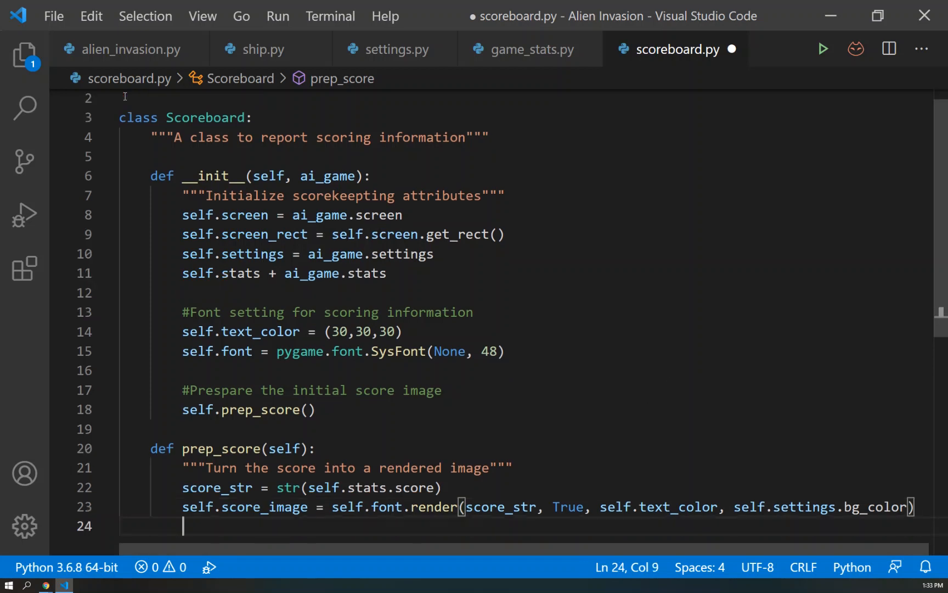
Add score_rect = score_image.get_rect() and set score_rect.right to screen_rect.right - 20.
key(Return)
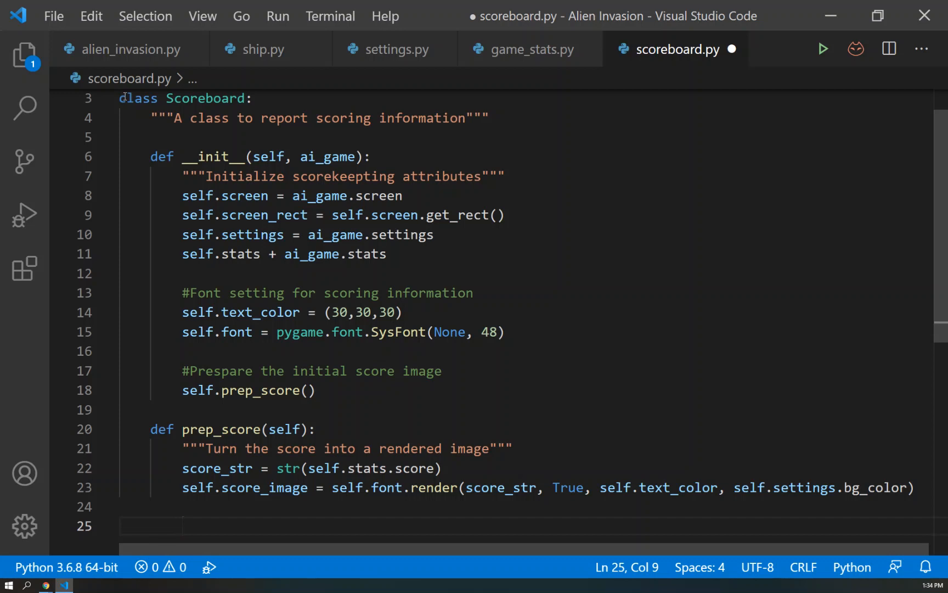
text(#Display the score at the)
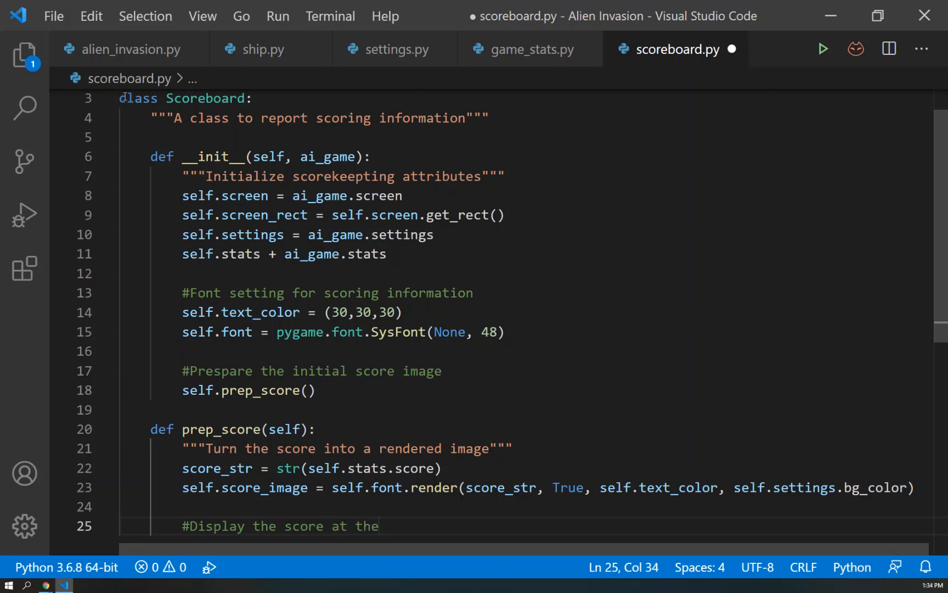
text( top right of the screen)
key(Return)
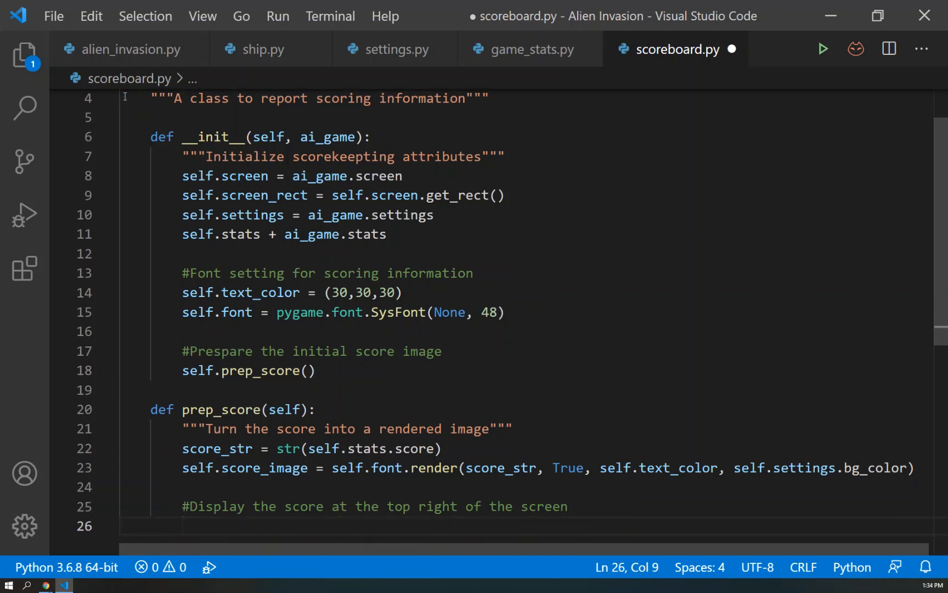
text(self.)
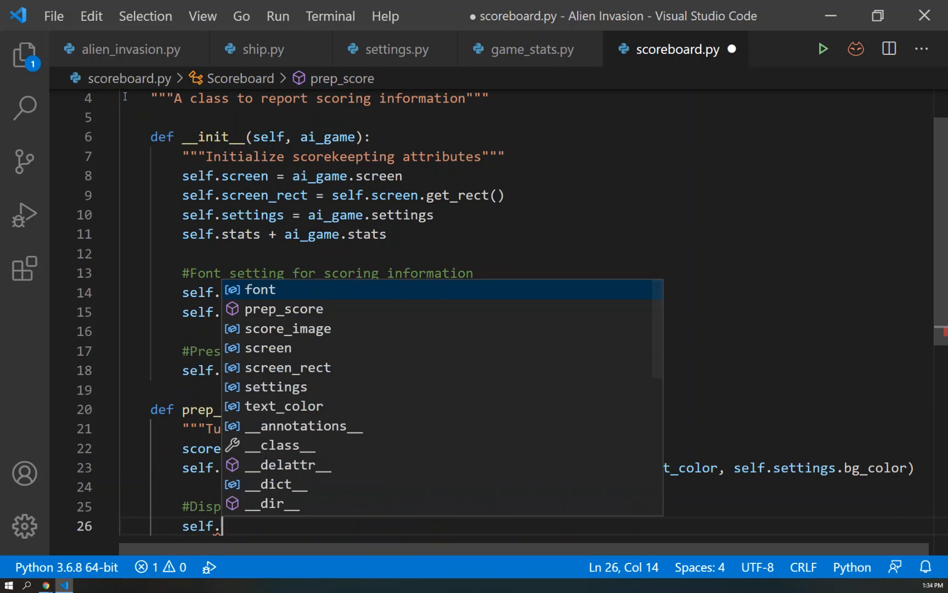
text(score)
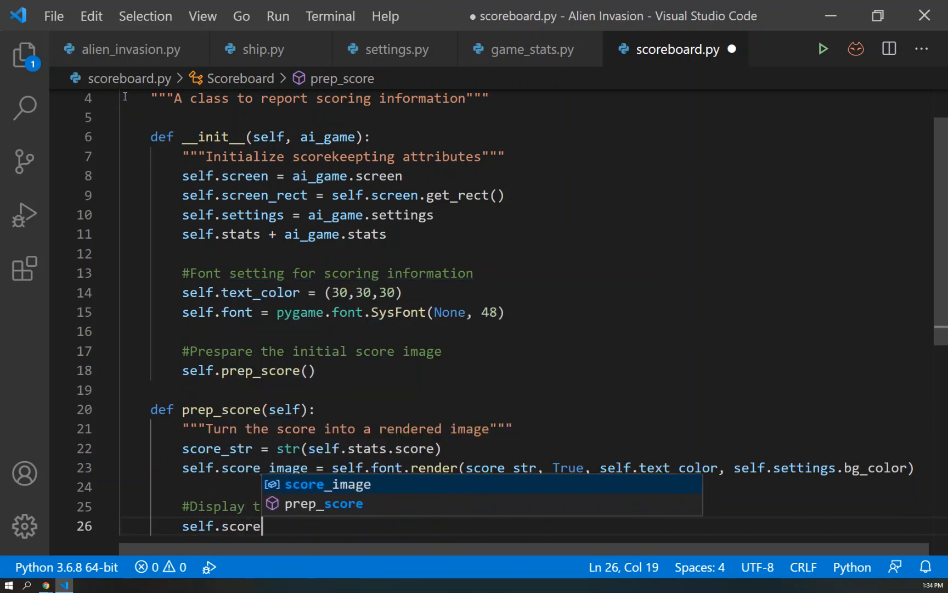
text(_rec)
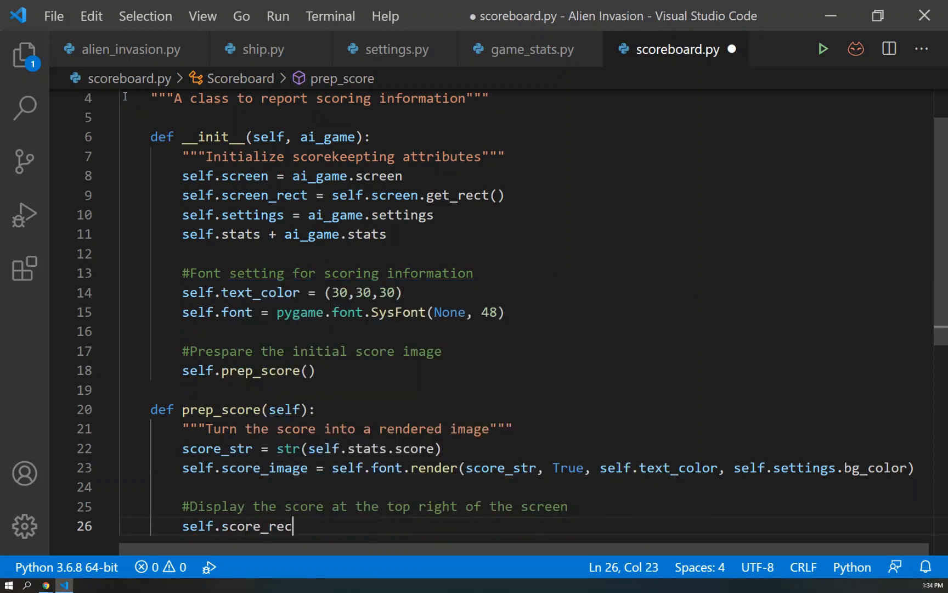
text(t)
text( = self.score)
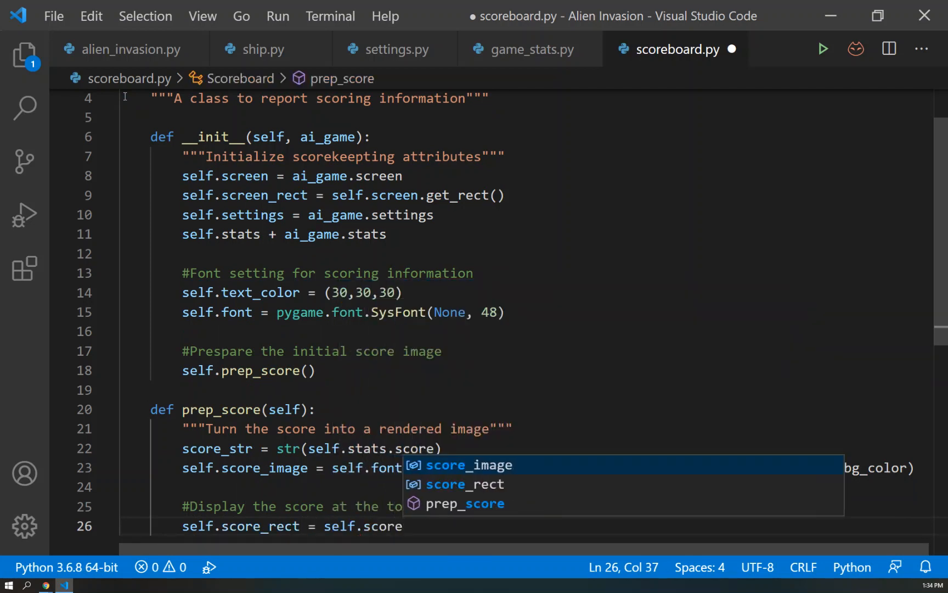
key(Tab)
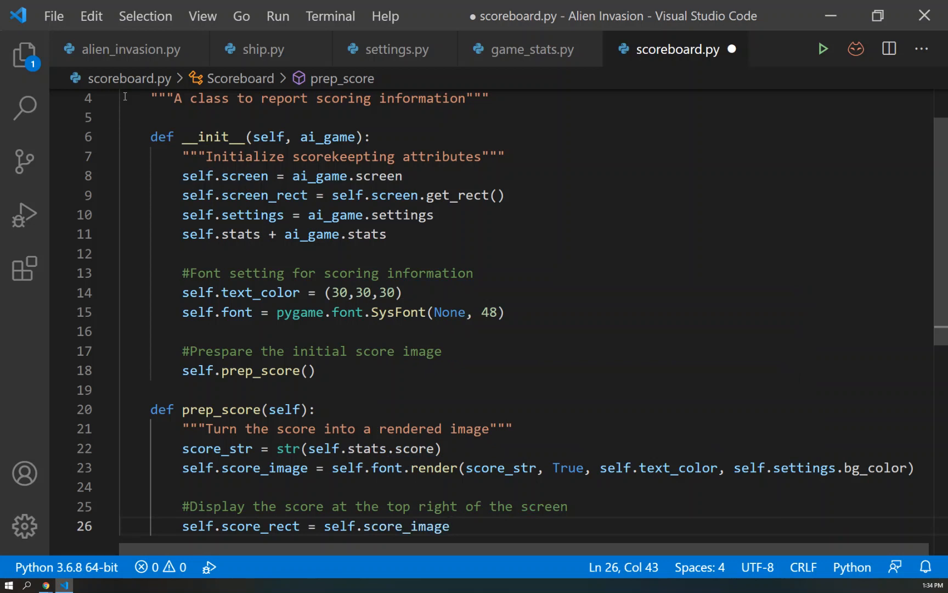
text(.get)
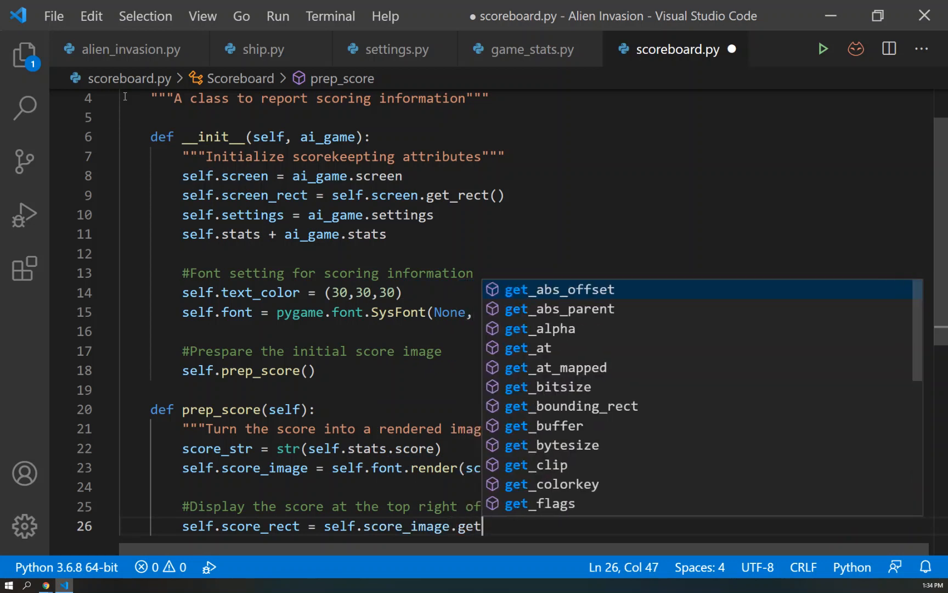
text(_)
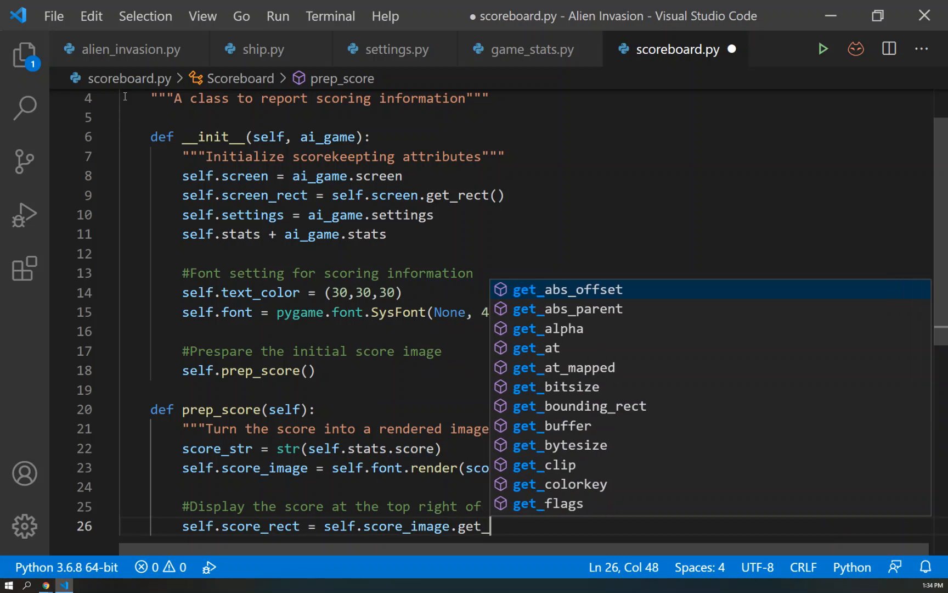
text(rect)
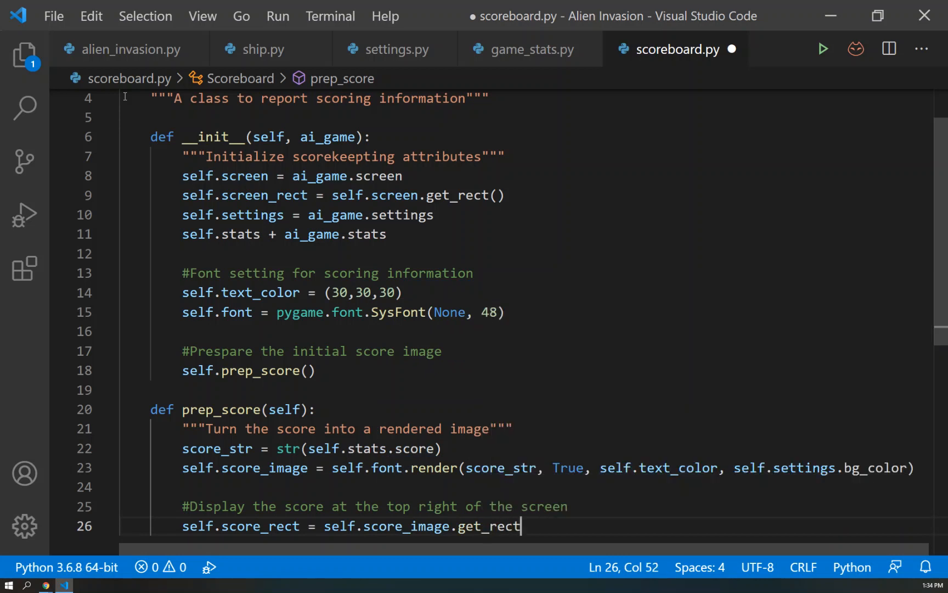
text(())
key(Return)
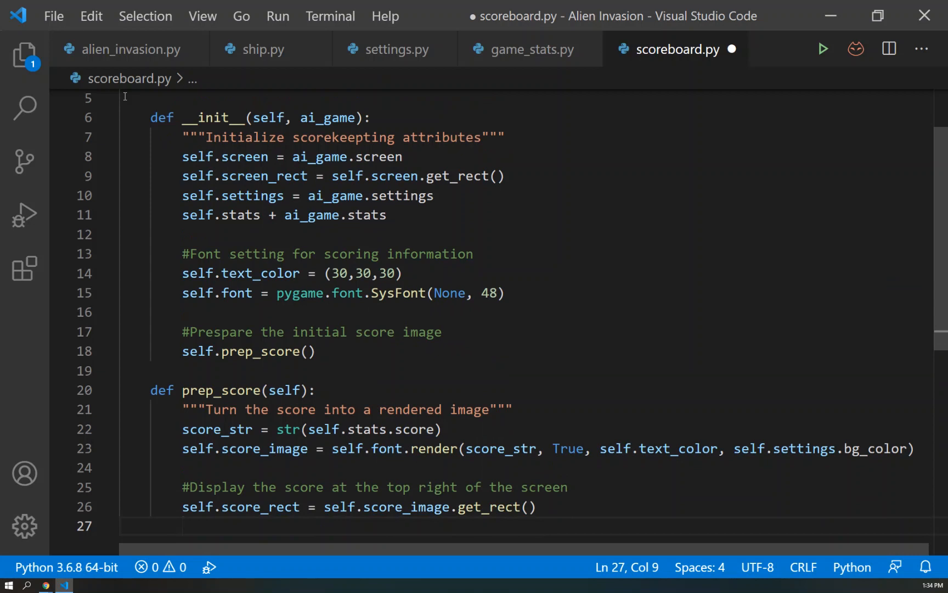
text(self.score)
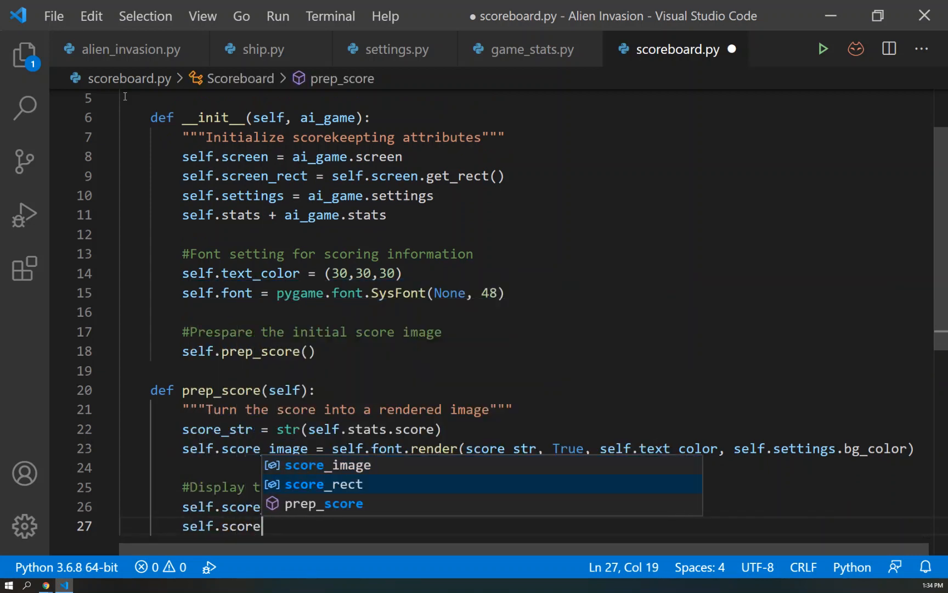
text(_rect)
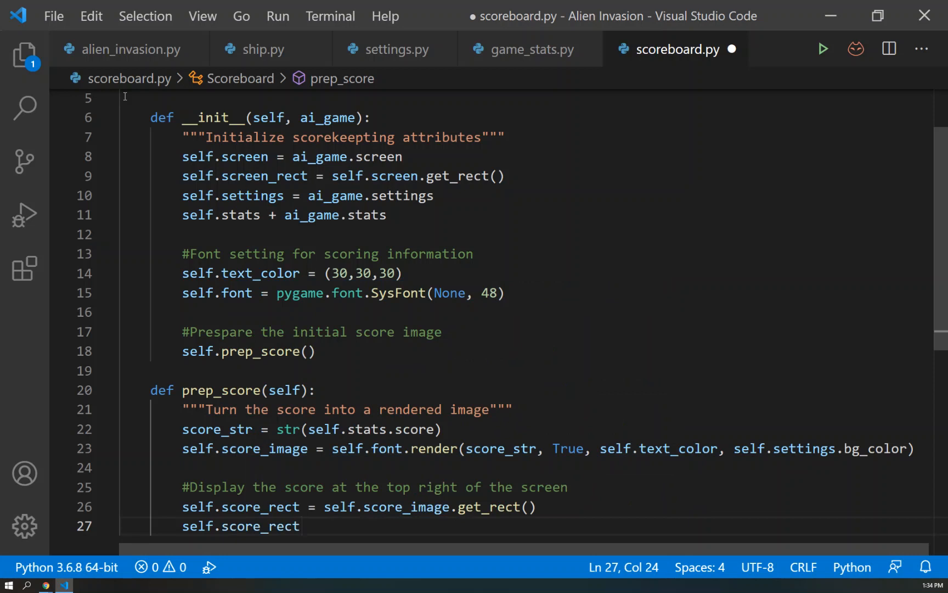
text(.right )
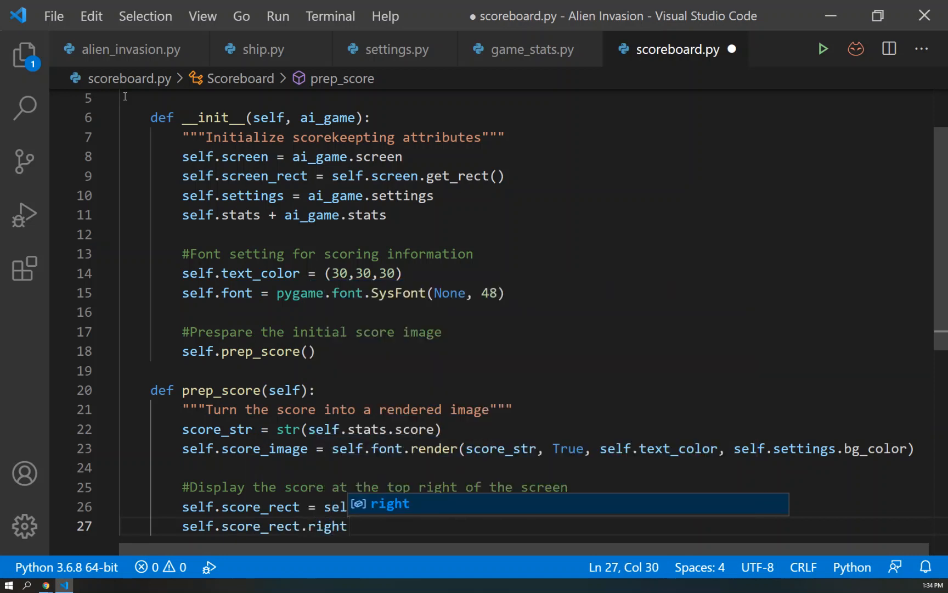
text(= )
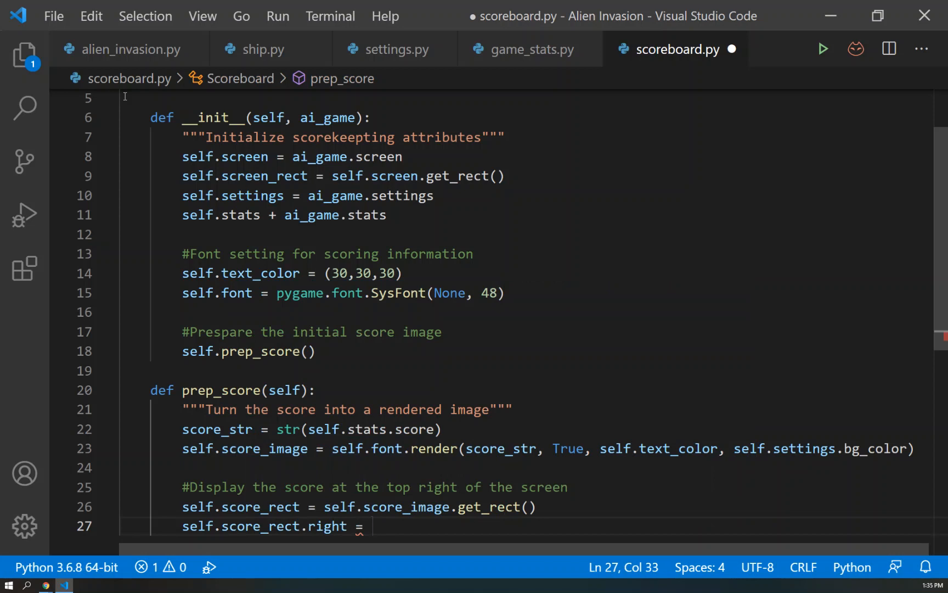
text(self.scree)
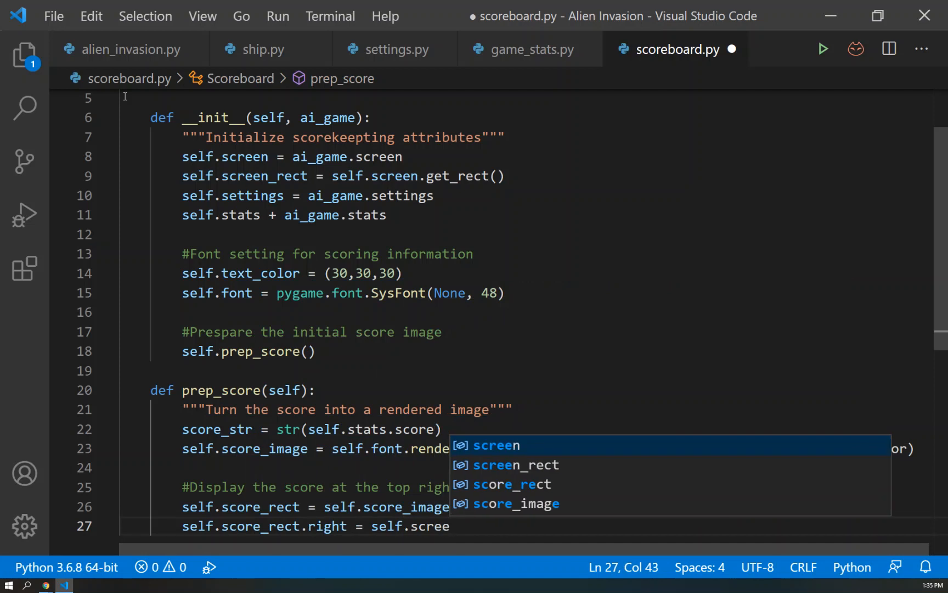
text(n)
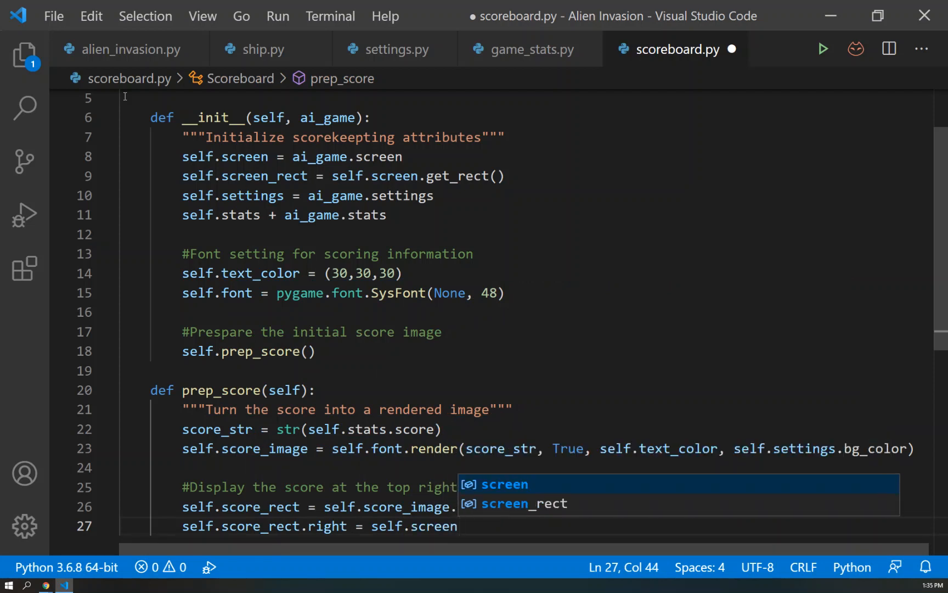
key(Down)
key(Return)
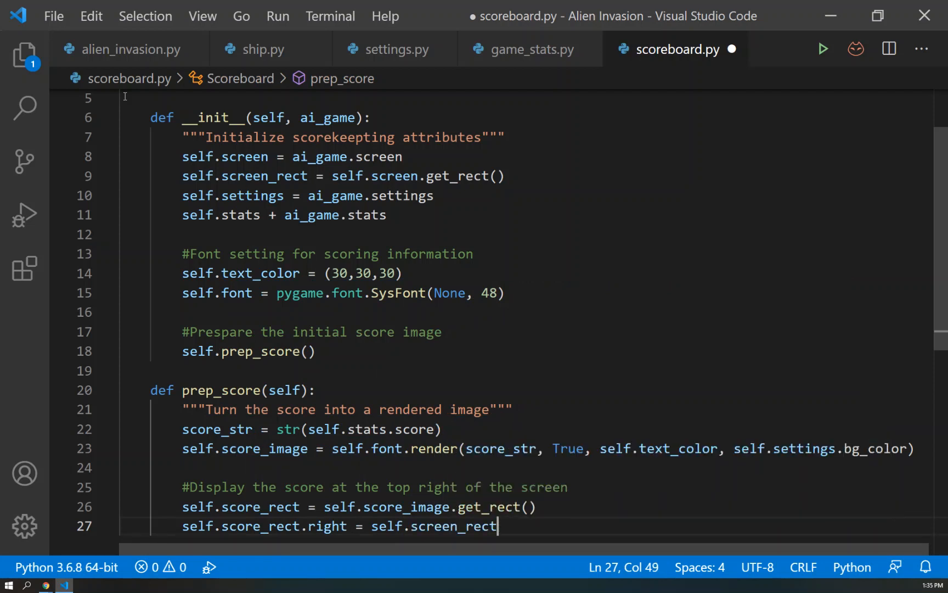
text(.right)
text( -20)
key(Left)
key(Left)
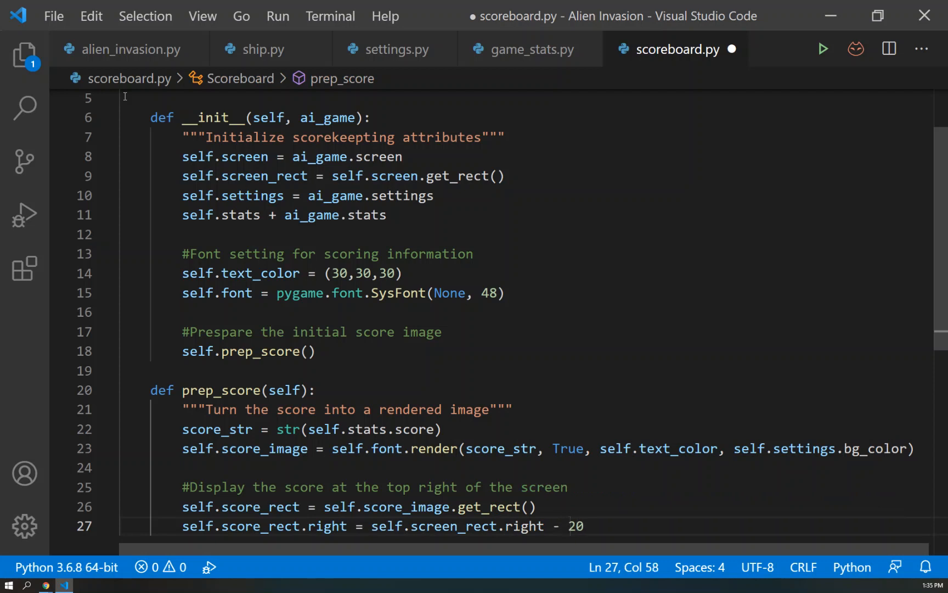
key(Right)
key(Right)
Set score_rect.top = 20, then leave blank lines and outdent for a new method.
key(Return)
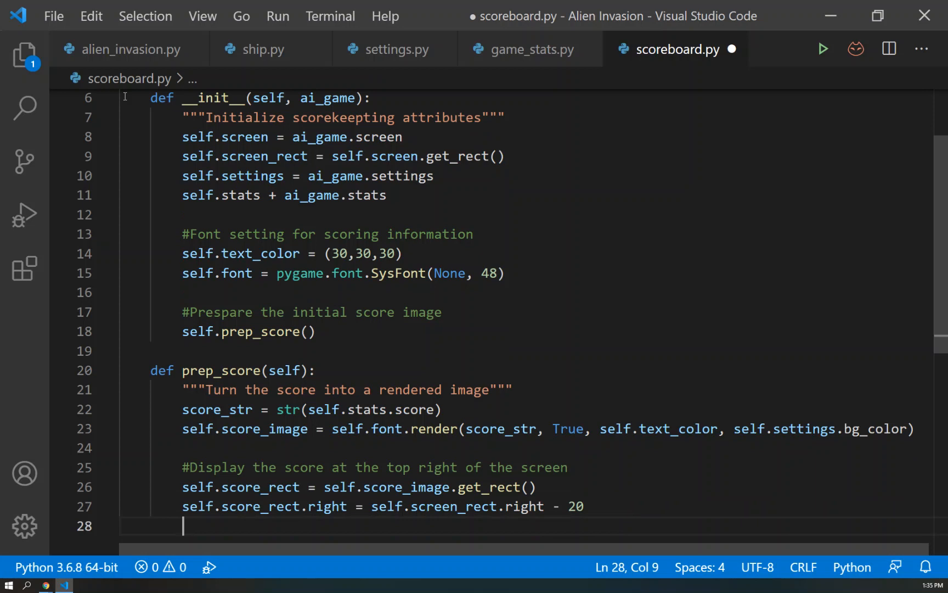
text(sel)
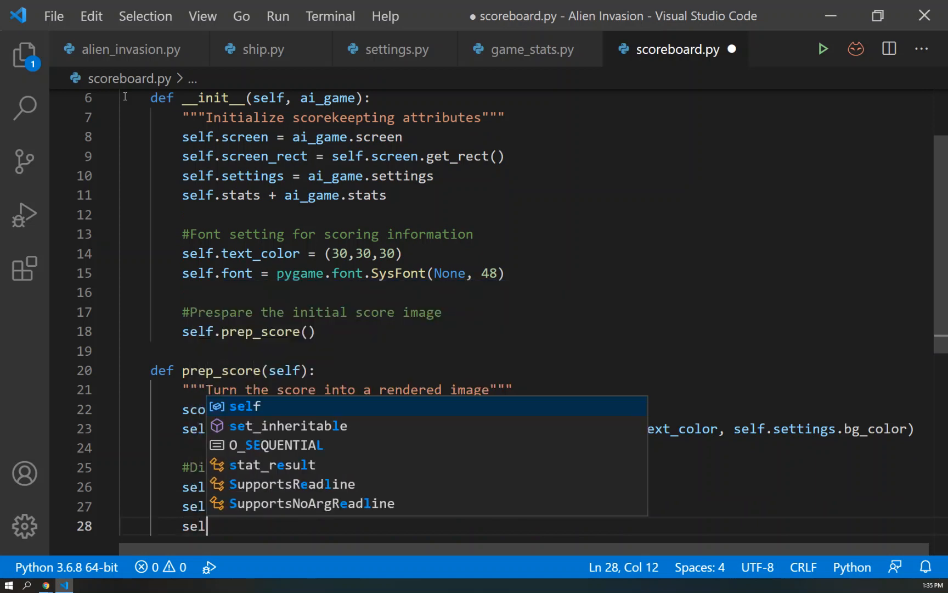
text(f)
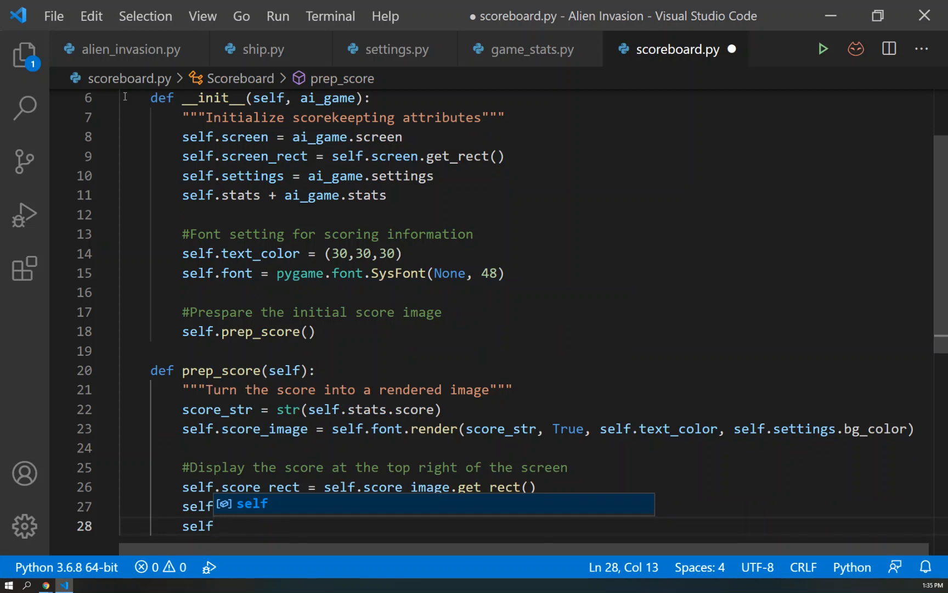
text(.sco)
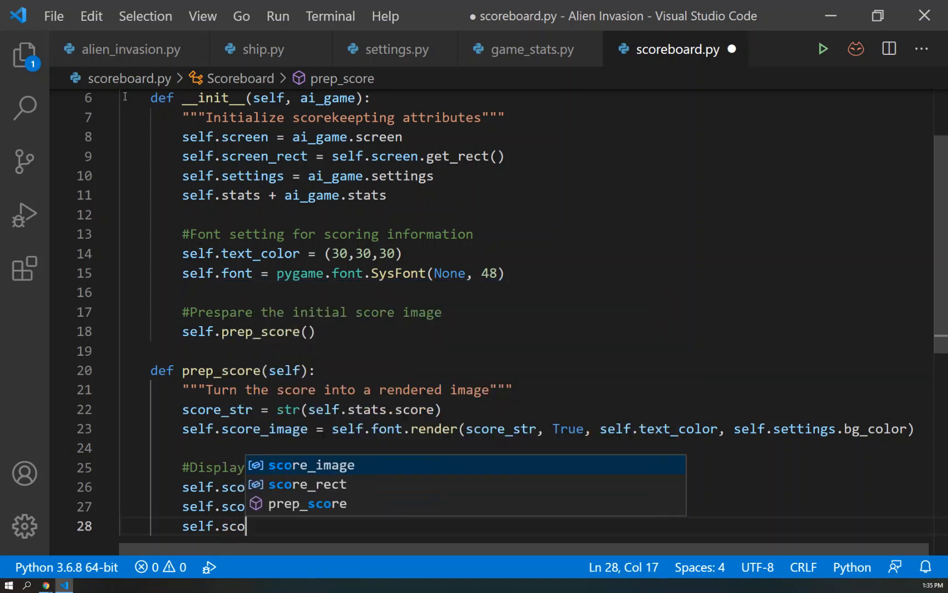
key(Tab)
text(.top)
key(Escape)
text( = 20)
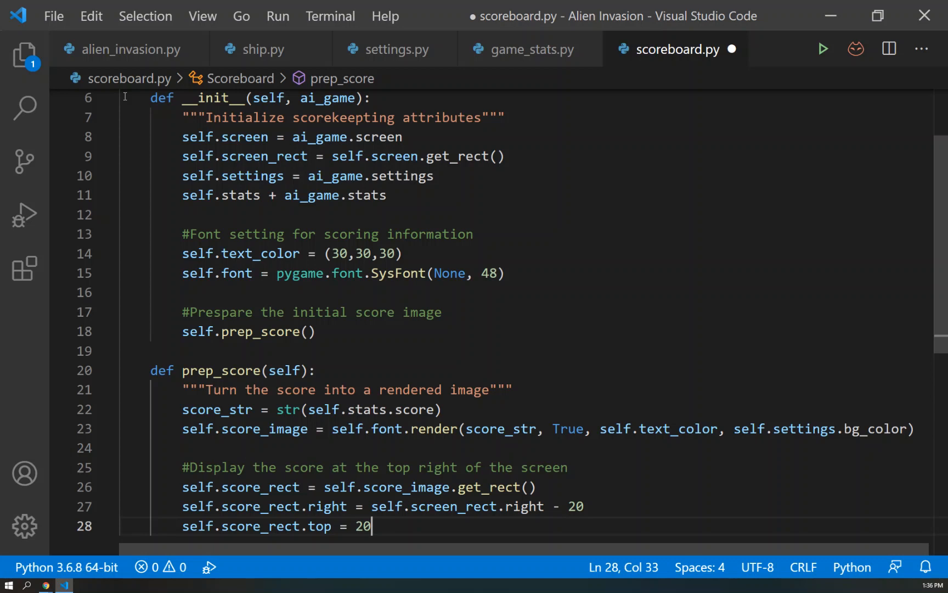
key(Return)
key(Return)
key(BackSpace)
text(def )
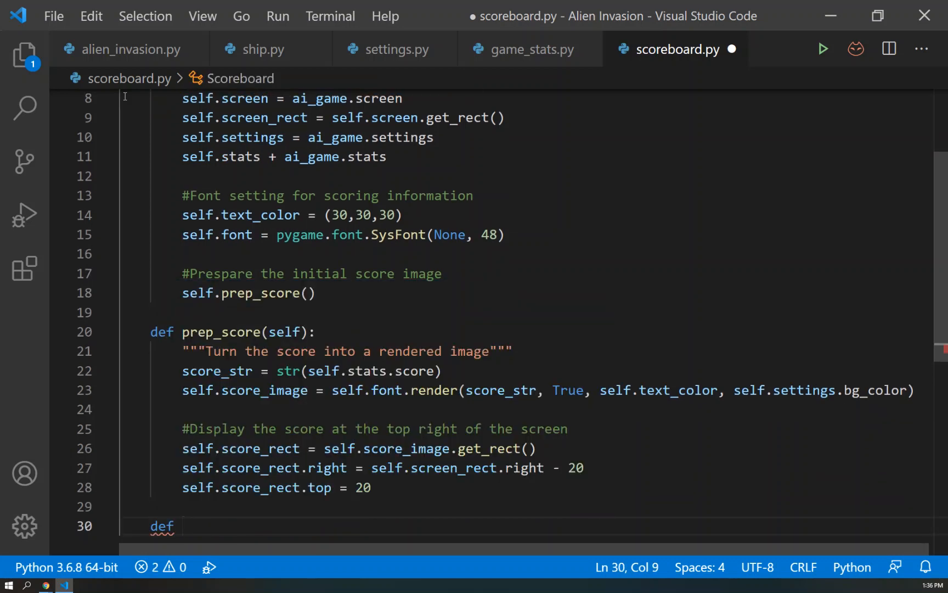
text(show_)
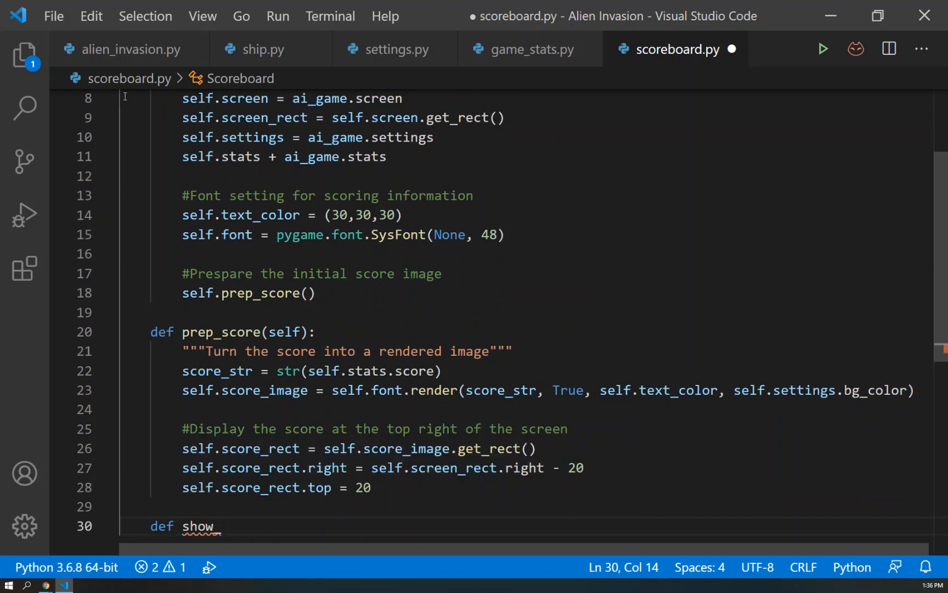
text(sh)
Write show_score with a docstring that blits self.score_image at self.score_rect on the screen.
key(BackSpace)
text(core)
text((self):)
key(Return)
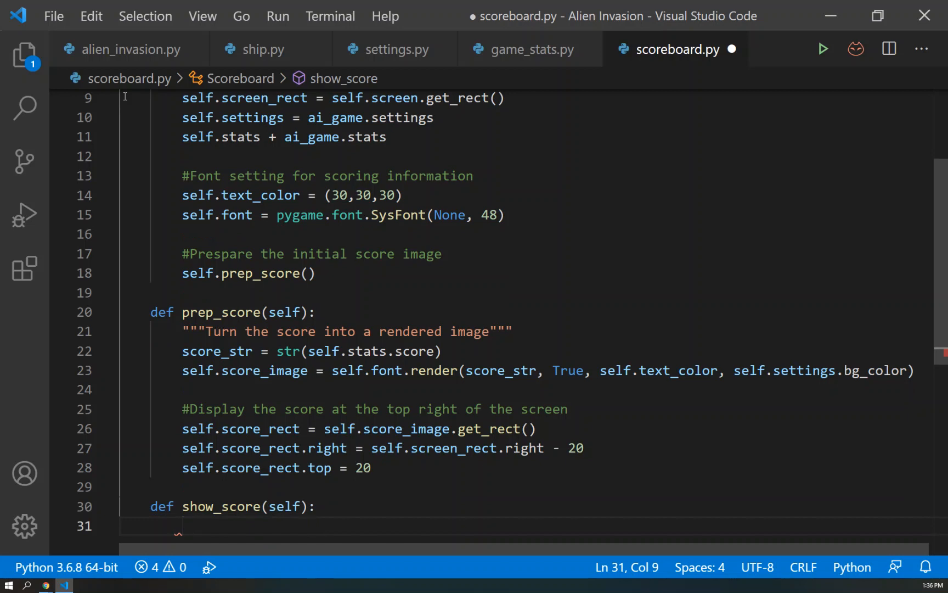
text(D)
key(BackSpace)
text("""Draw score to the screen""")
key(Return)
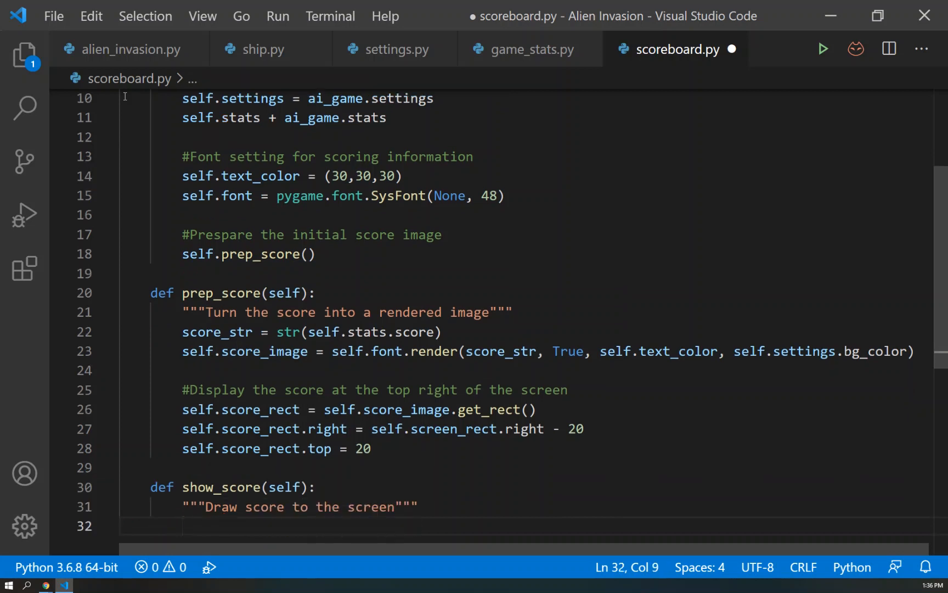
text(self.scrr)
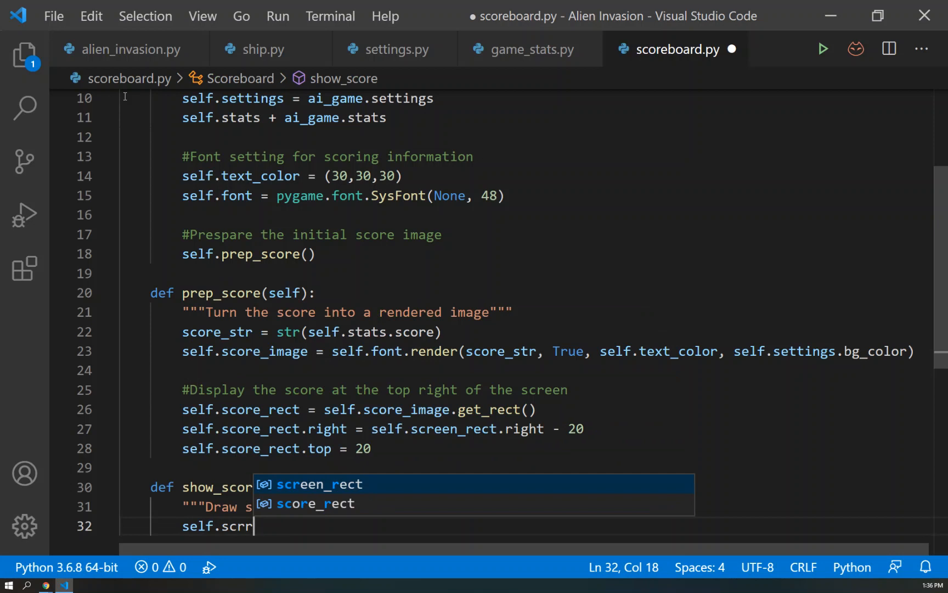
key(BackSpace)
text(een.blit(self.)
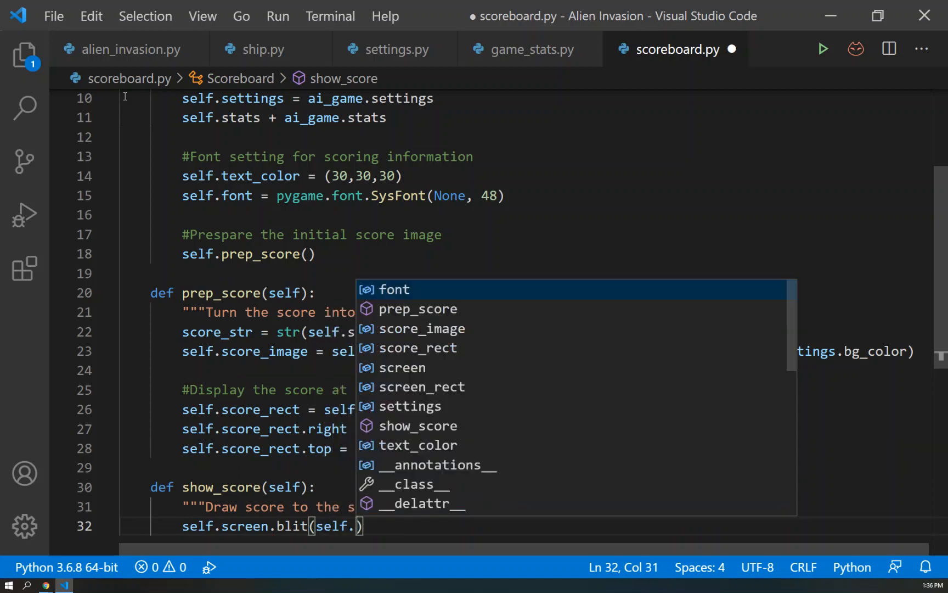
text(sco)
key(Return)
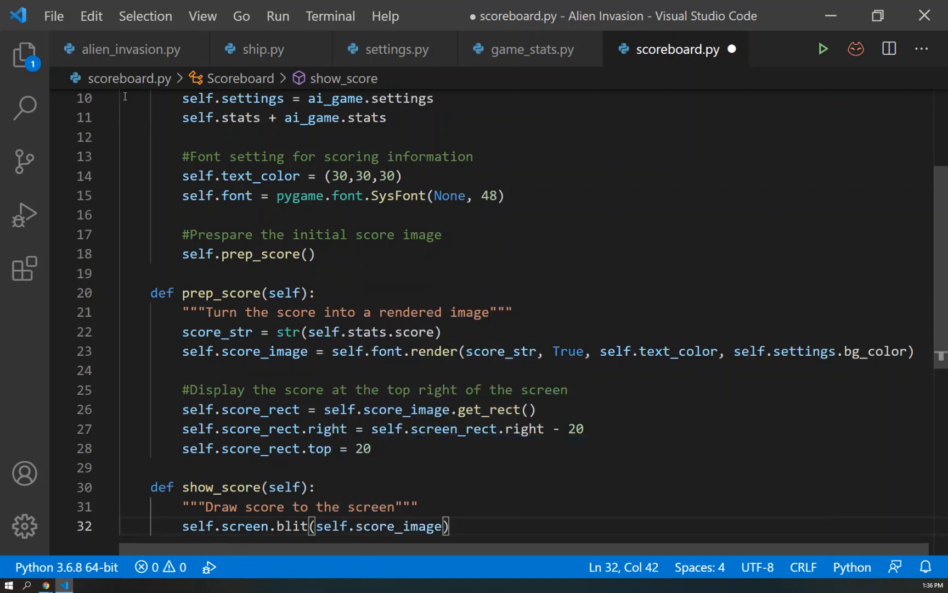
text(, )
text(self.sc)
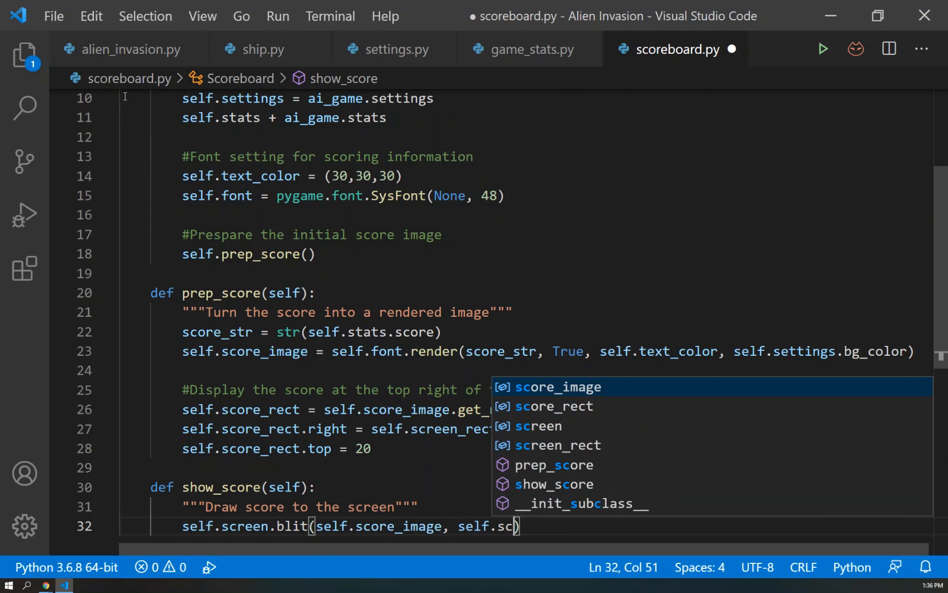
key(Tab)
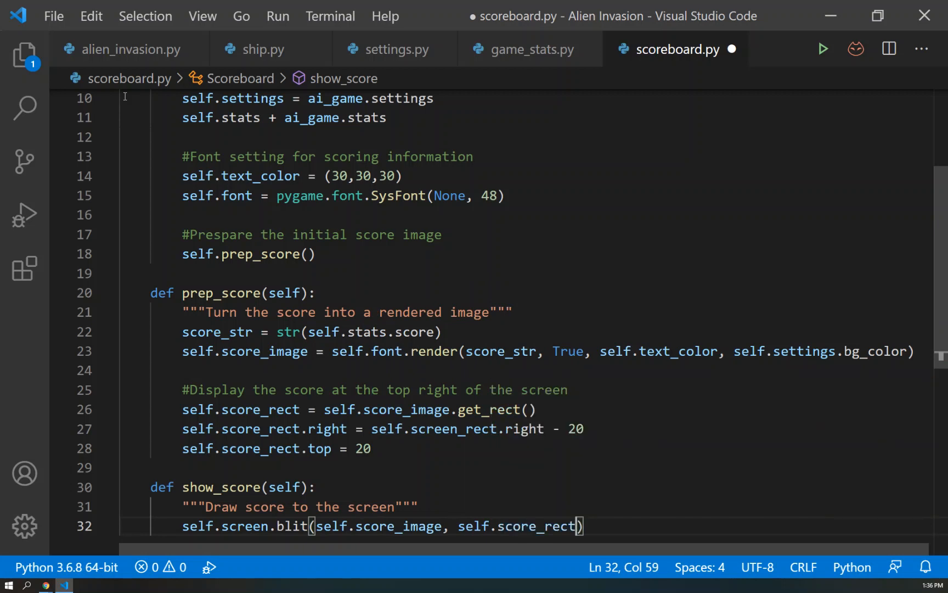
text())
scroll(380, 293, up, 3)
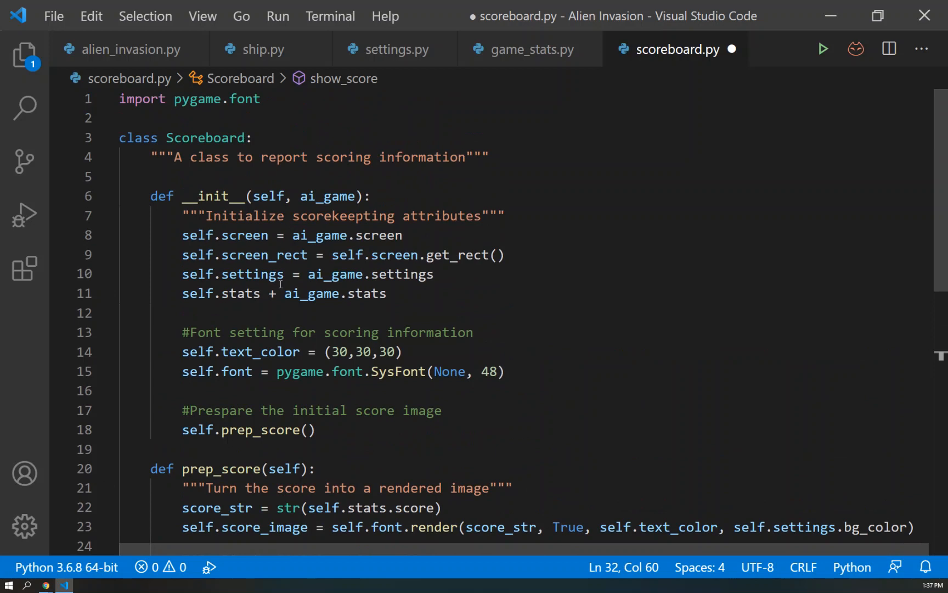
scroll(282, 292, down, 1)
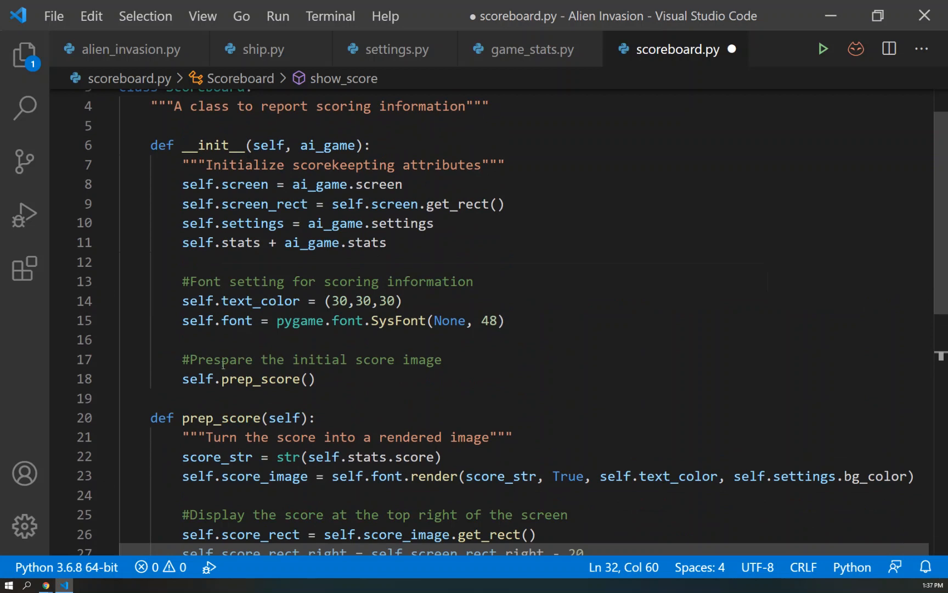
scroll(364, 370, down, 2)
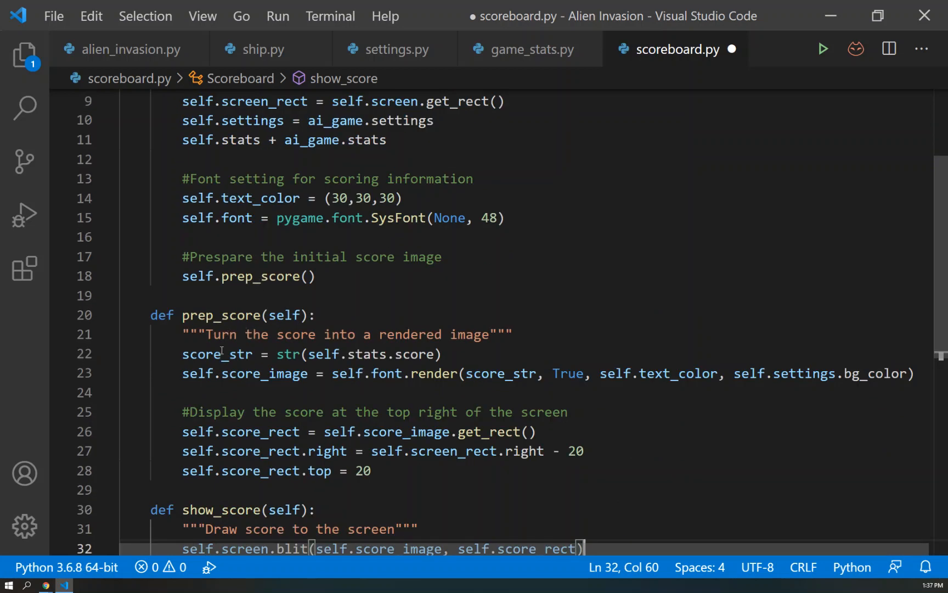
scroll(258, 331, down, 1)
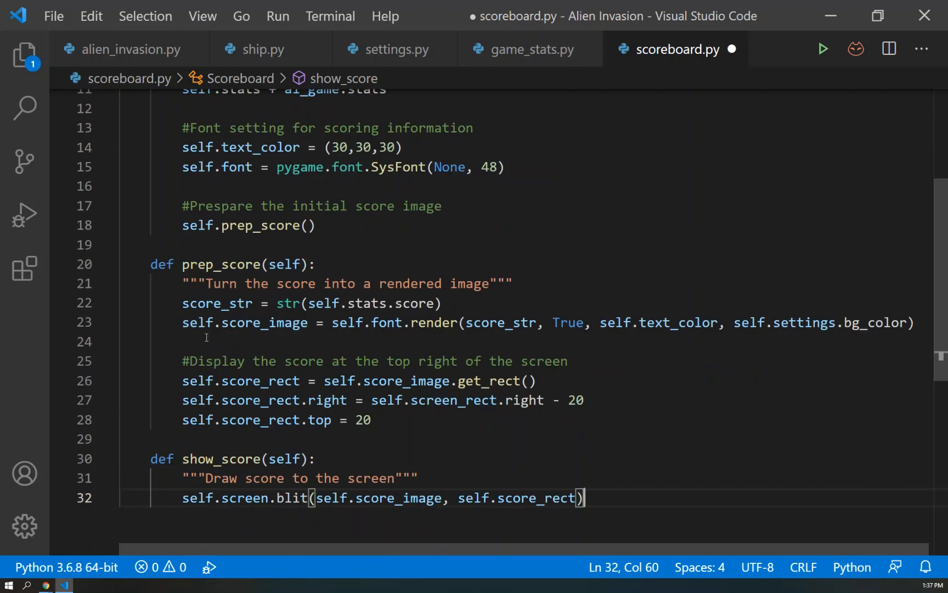
scroll(226, 319, down, 3)
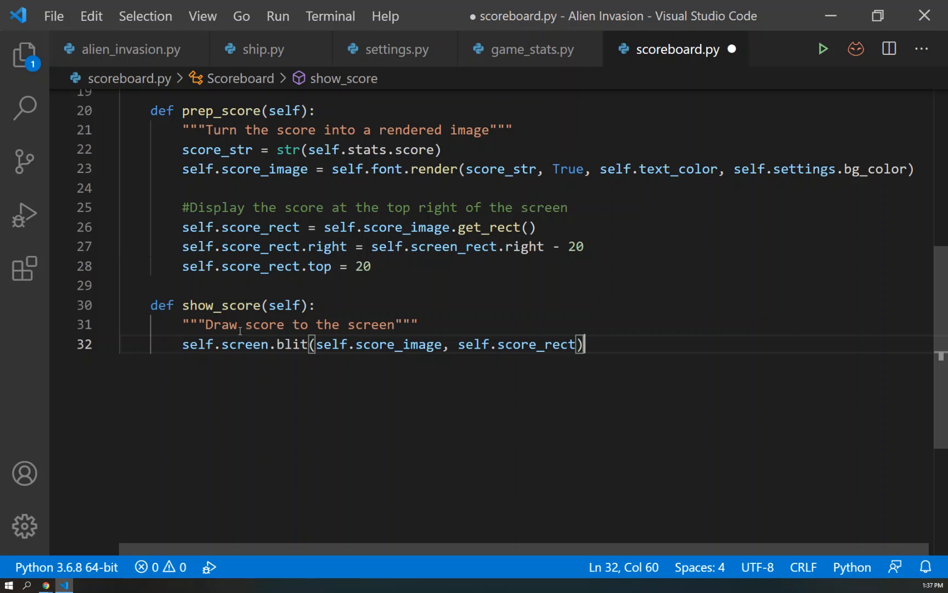
Save scoreboard.py and switch to the alien_invasion.py editor.
key(ctrl+s)
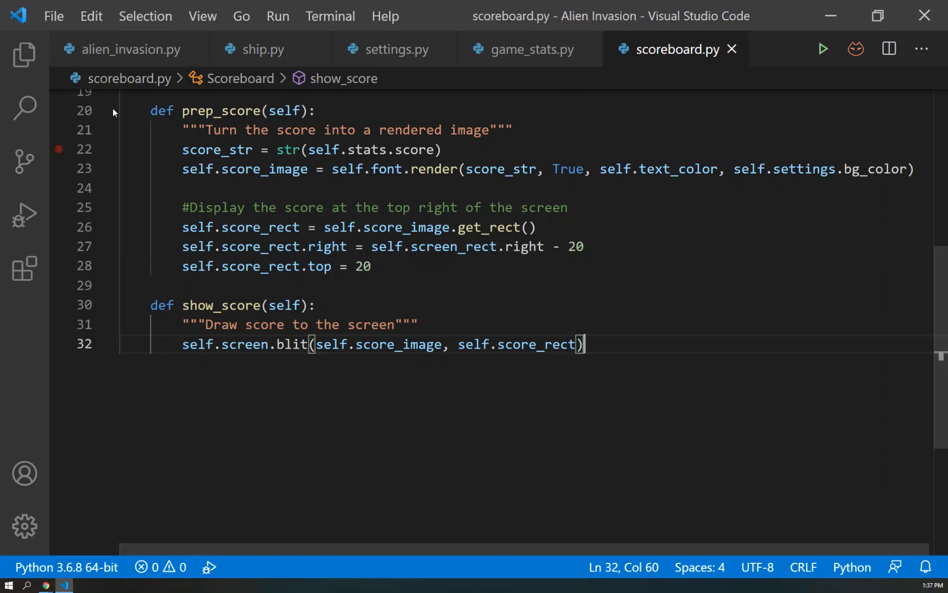
click(120, 57)
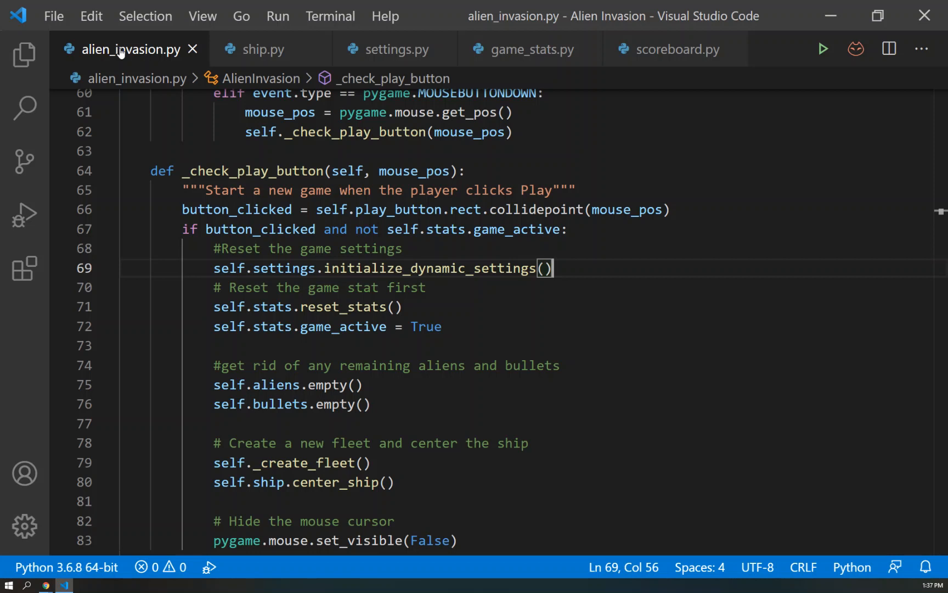
scroll(358, 278, up, 2)
scroll(358, 278, up, 11)
scroll(358, 278, up, 7)
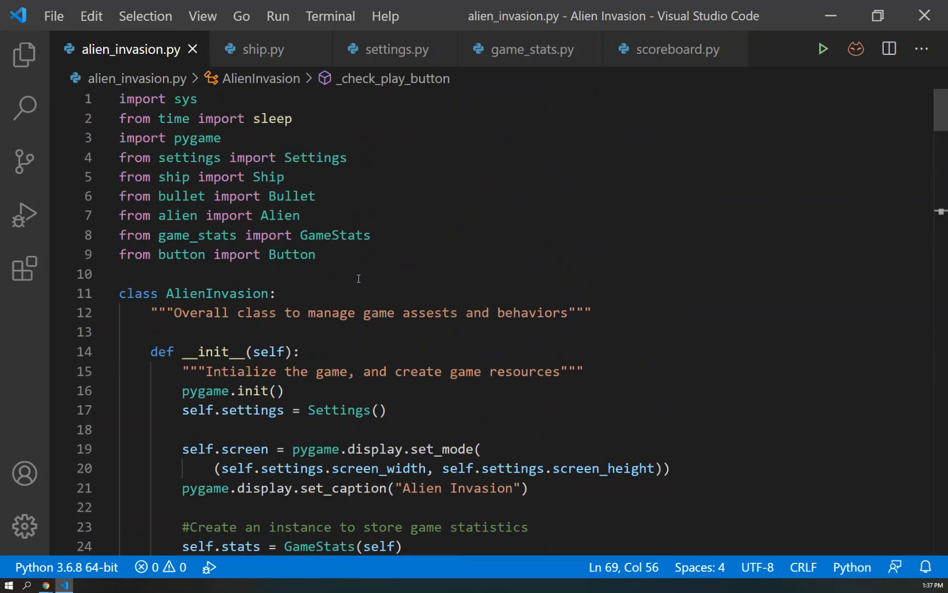
Add 'from scoreboard import Scoreboard' below the Button import using autocomplete.
click(330, 255)
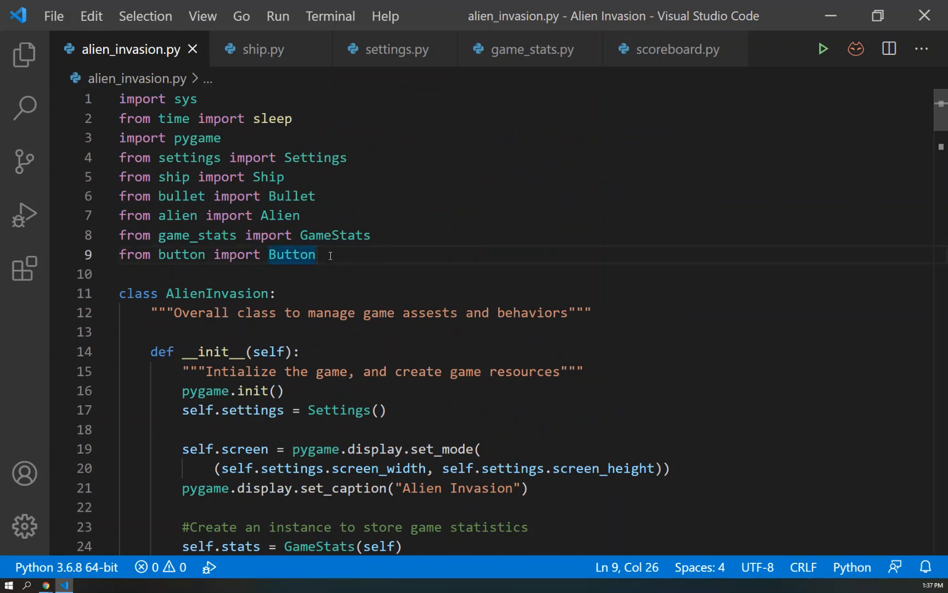
key(Return)
text(from score)
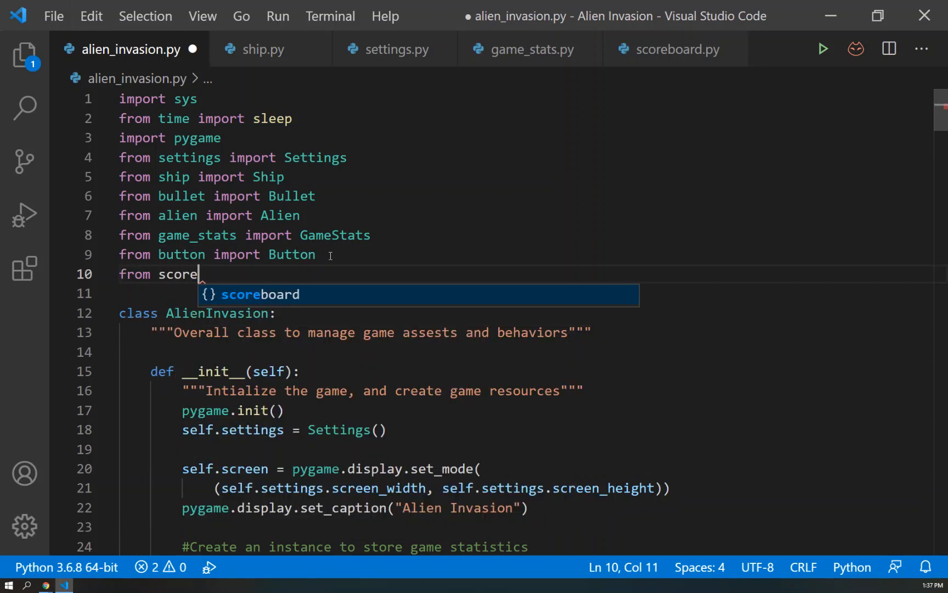
key(Tab)
text(import Sc)
key(Tab)
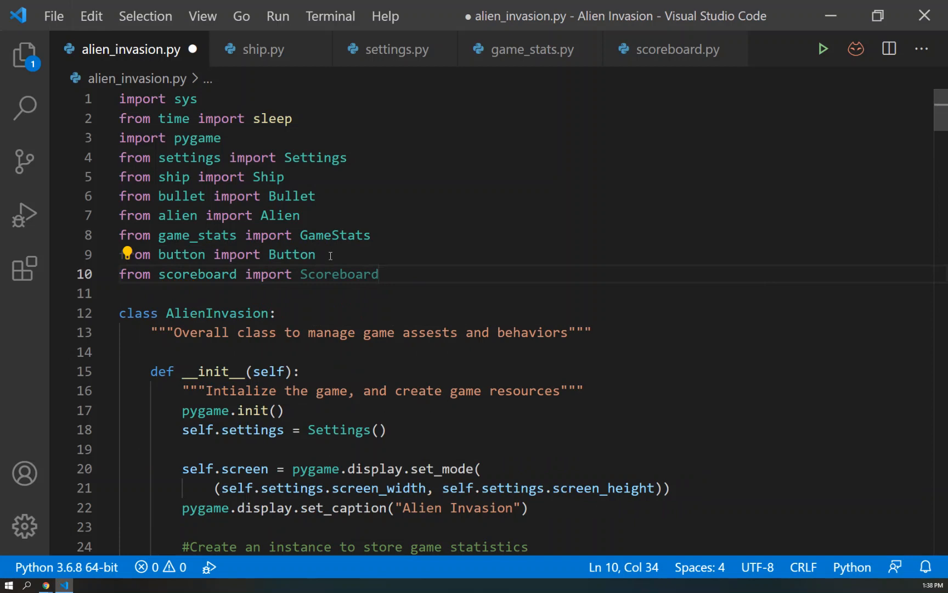
scroll(346, 314, down, 1)
scroll(296, 296, down, 1)
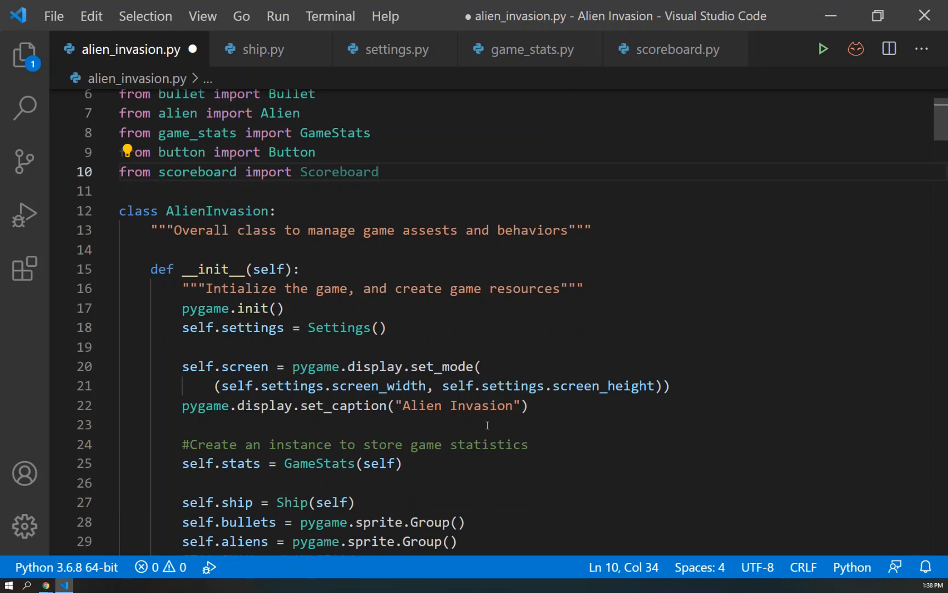
Add blank lines after set_caption and draft a comment about storing game statistics.
click(543, 409)
key(Return)
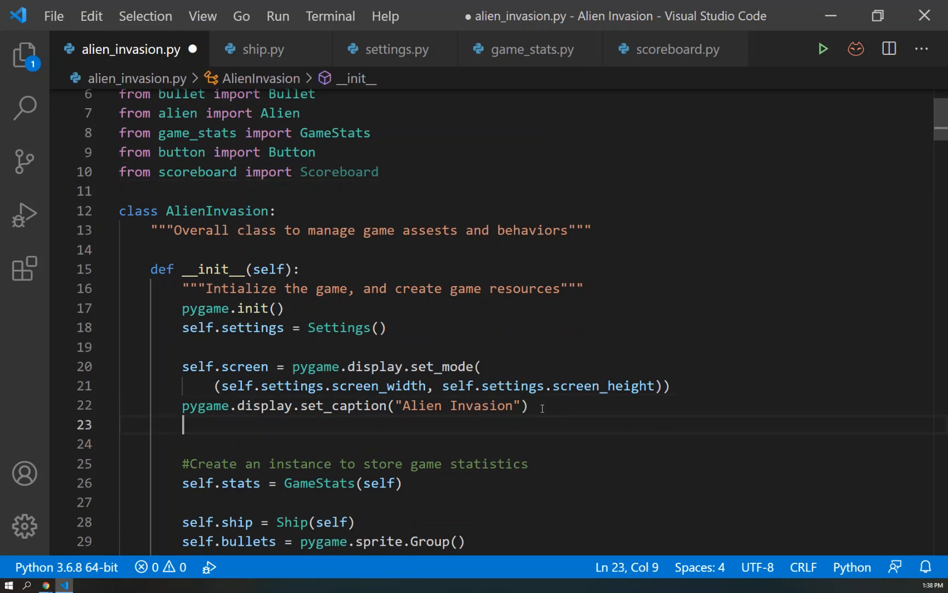
key(Return)
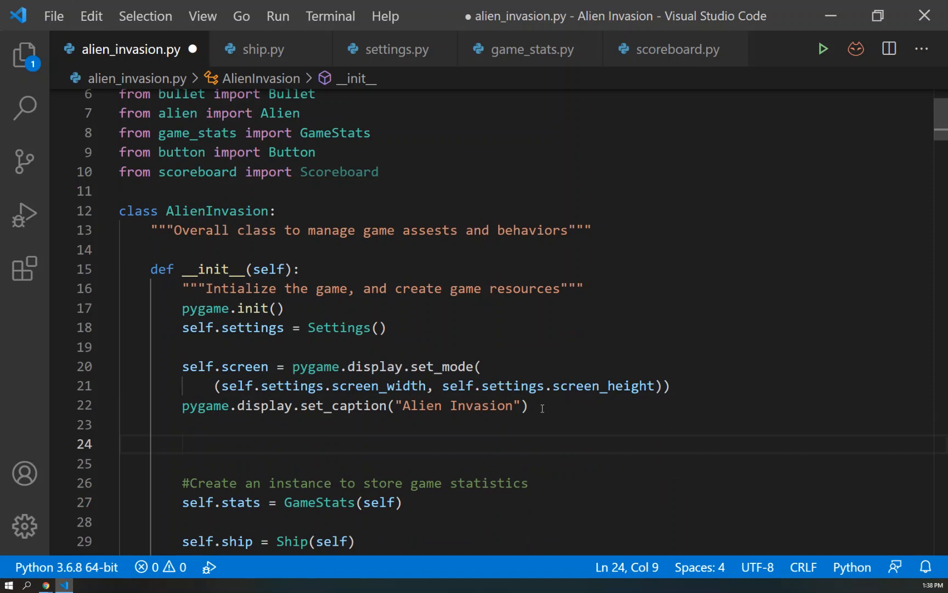
text(#)
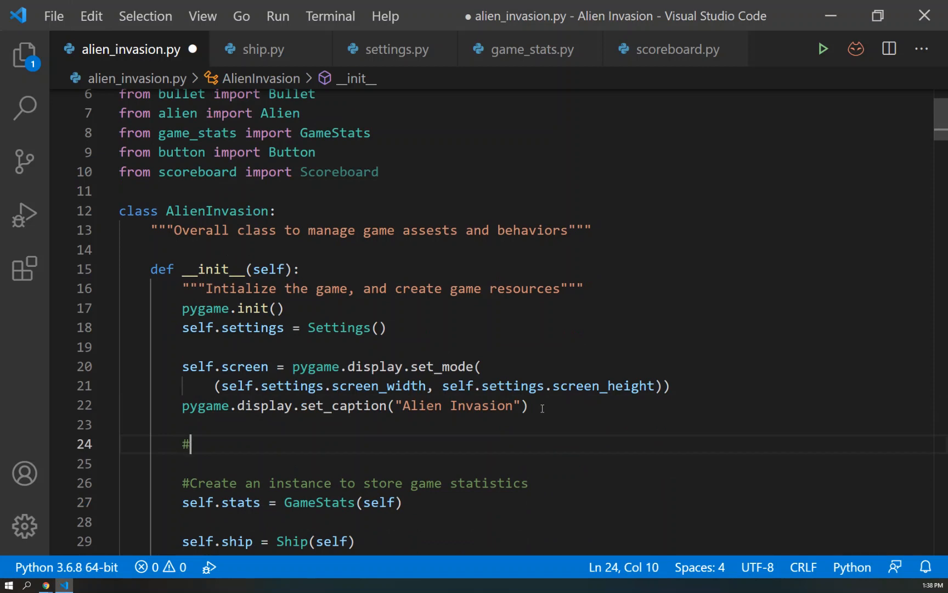
text(Draw the score information)
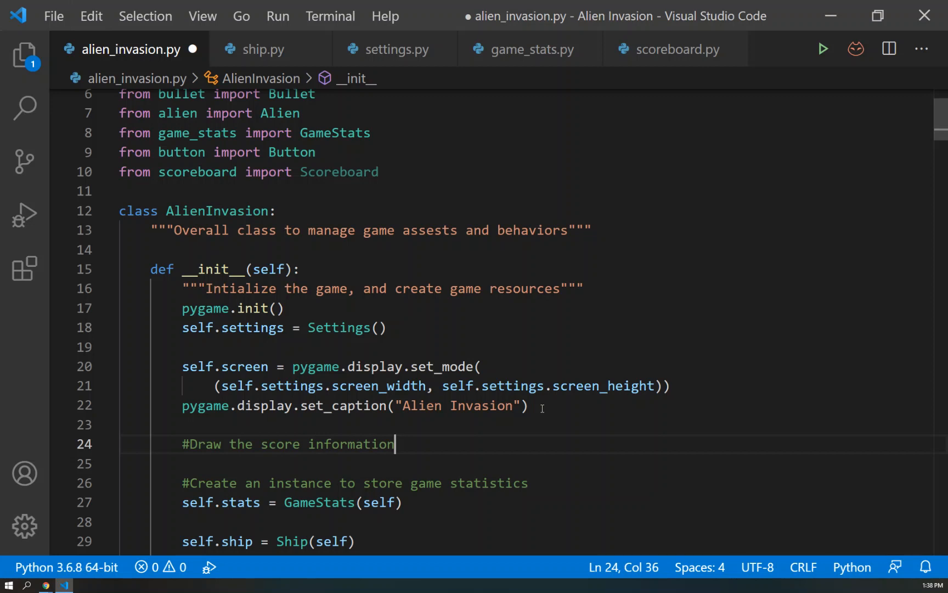
key(BackSpace)
key(BackSpace)
key(BackSpace)
key(BackSpace)
key(ctrl+BackSpace)
key(ctrl+BackSpace)
key(ctrl+BackSpace)
text(C)
key(BackSpace)
text(Create an instanc)
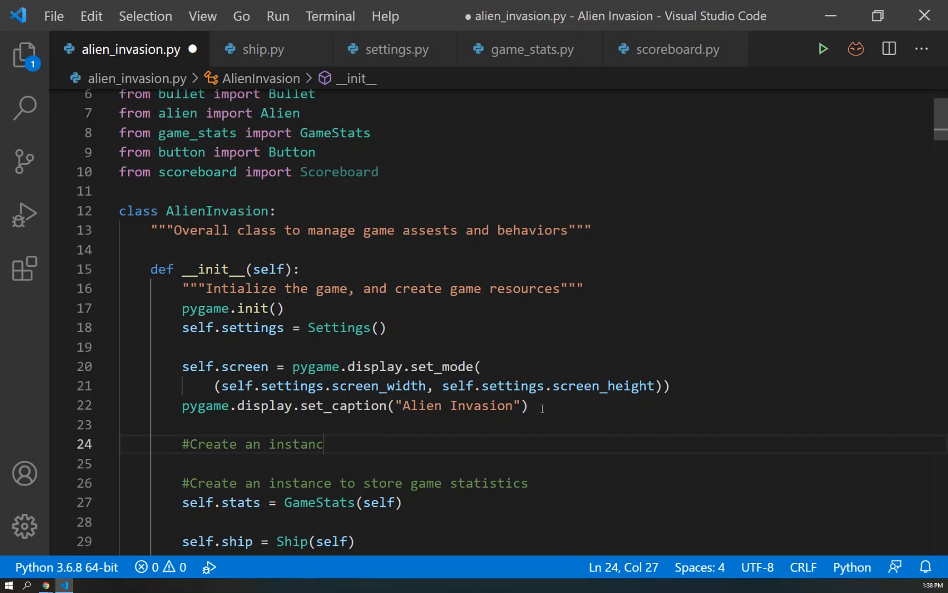
text(e to stopr)
key(BackSpace)
text(re )
text(statitics)
key(BackSpace)
key(BackSpace)
key(BackSpace)
key(BackSpace)
text(stics)
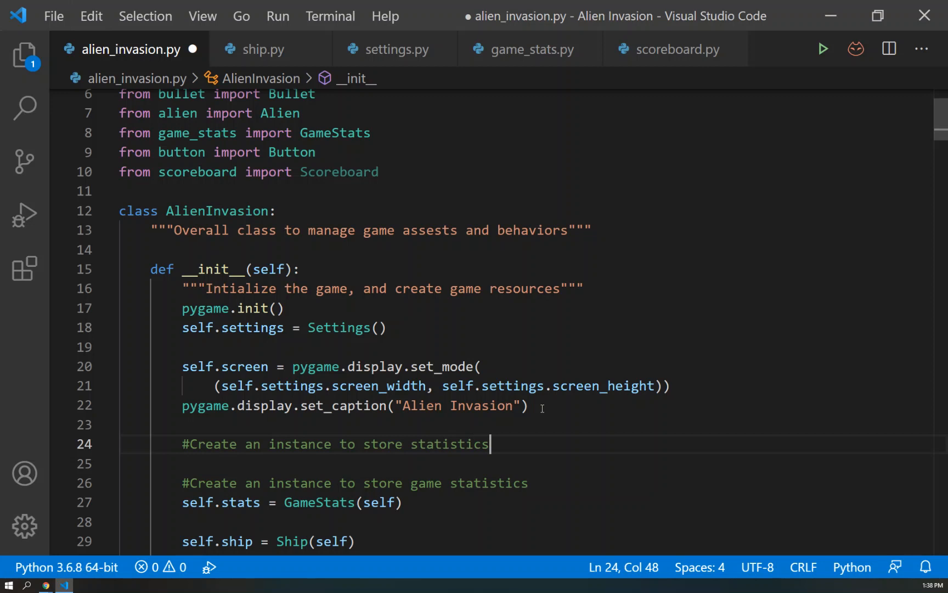
key(Return)
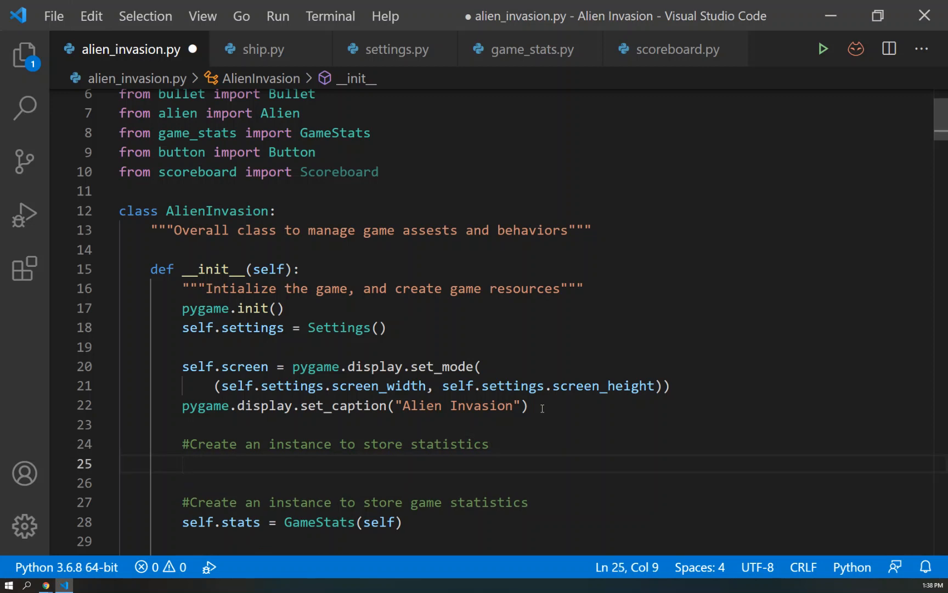
Delete the draft comment and move to the end of the existing game statistics comment to append ' and scoreboard'.
drag(182, 444, 278, 459)
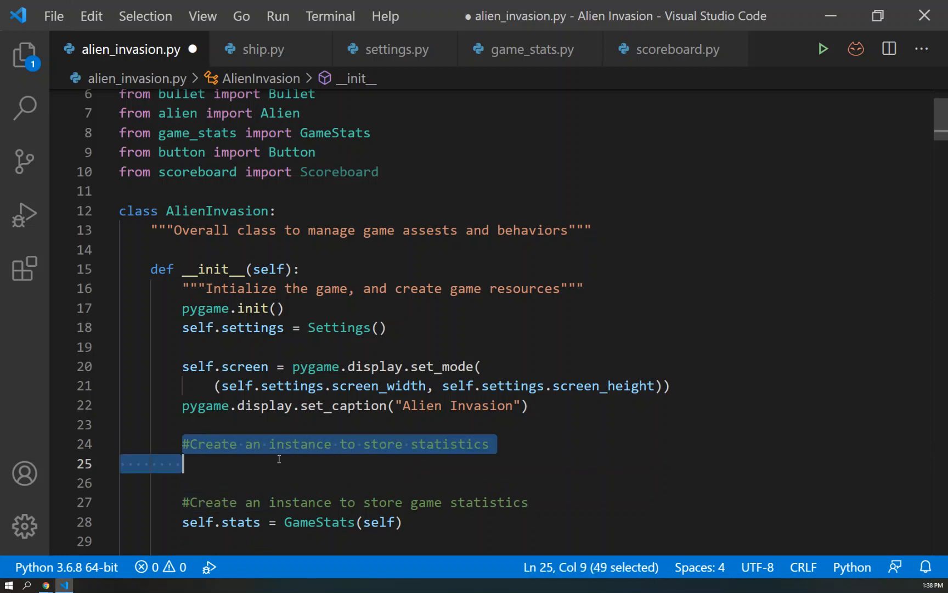
key(BackSpace)
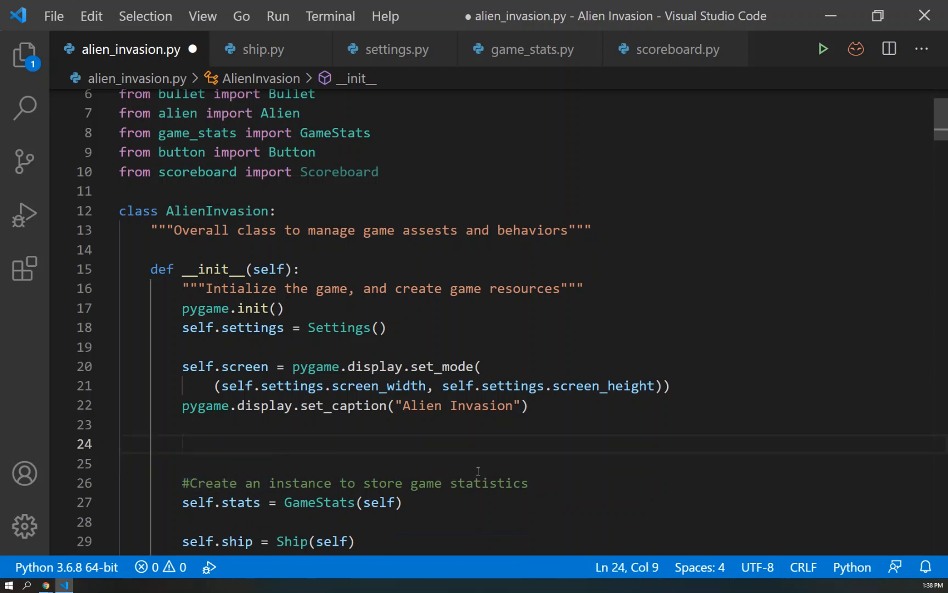
click(530, 483)
text(and)
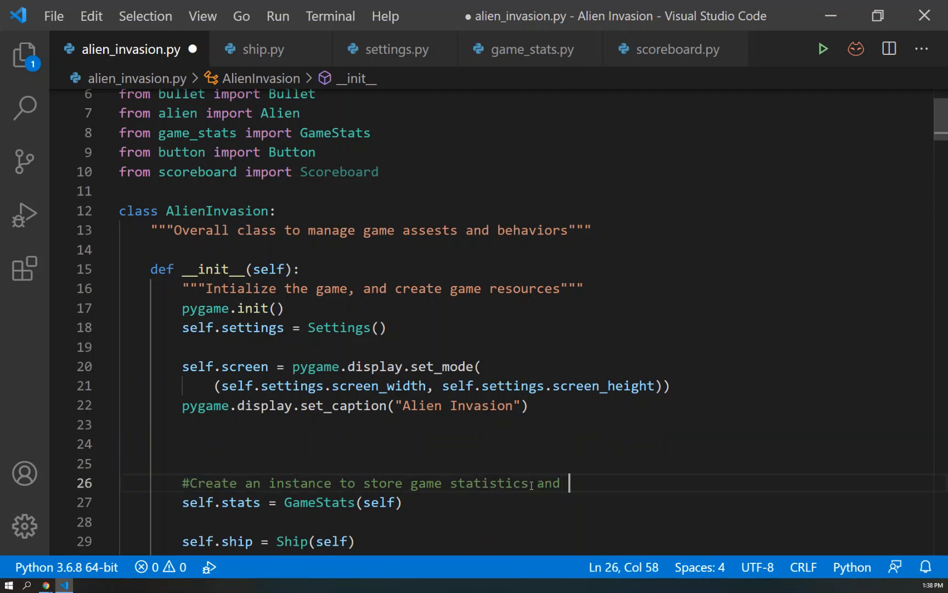
text(core)
scroll(423, 512, down, 1)
text(board)
scroll(532, 471, down, 1)
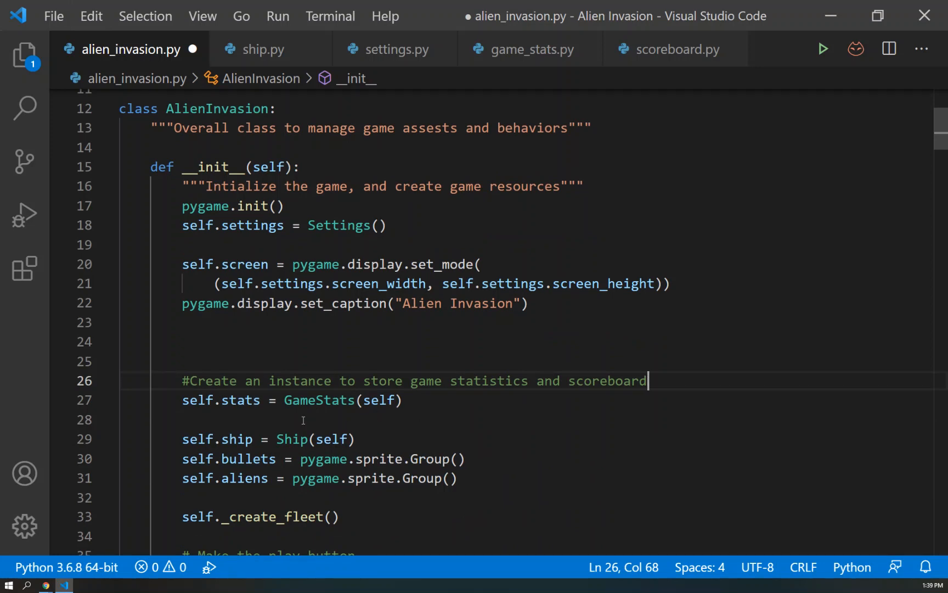
Add self.sb = Scoreboard(self) after self.stats and delete the two extra blank lines above.
click(192, 416)
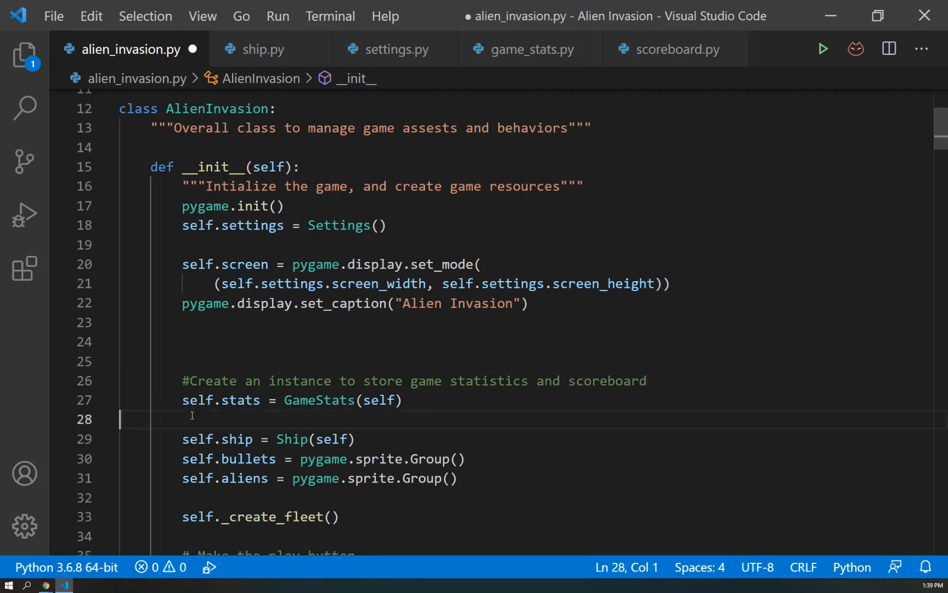
key(Tab)
key(Tab)
text(self.sc)
key(BackSpace)
text(b )
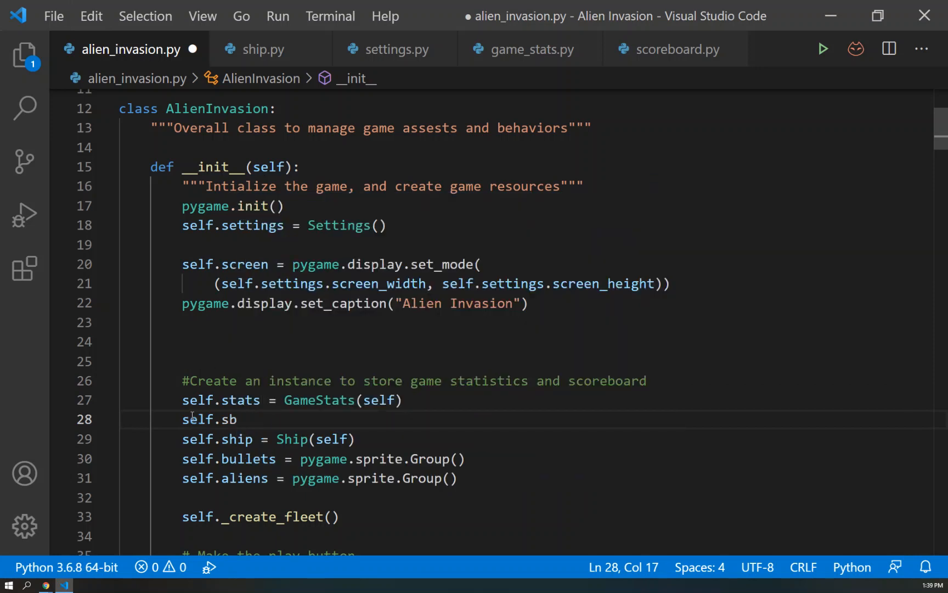
text(= )
text(Scor)
key(Tab)
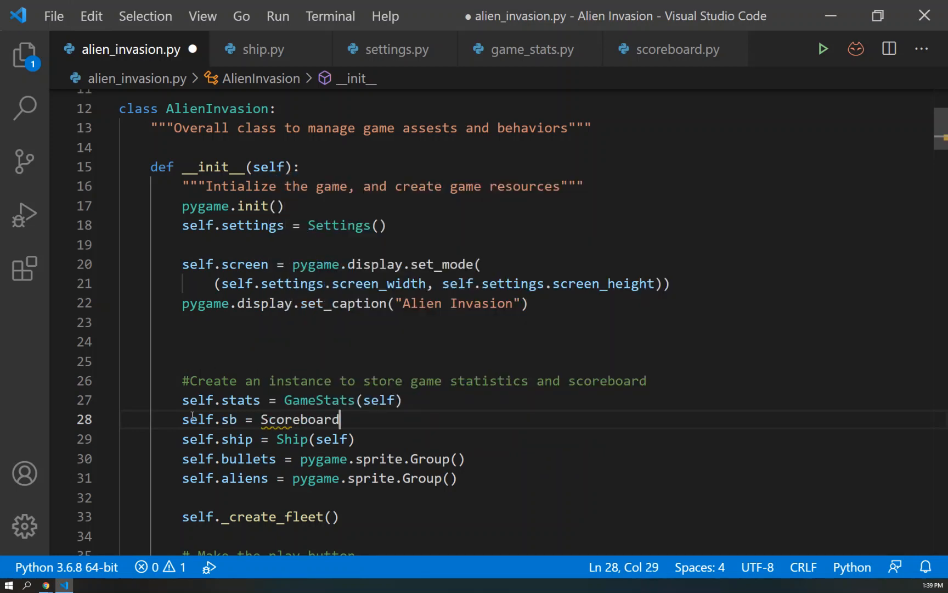
text((sl)
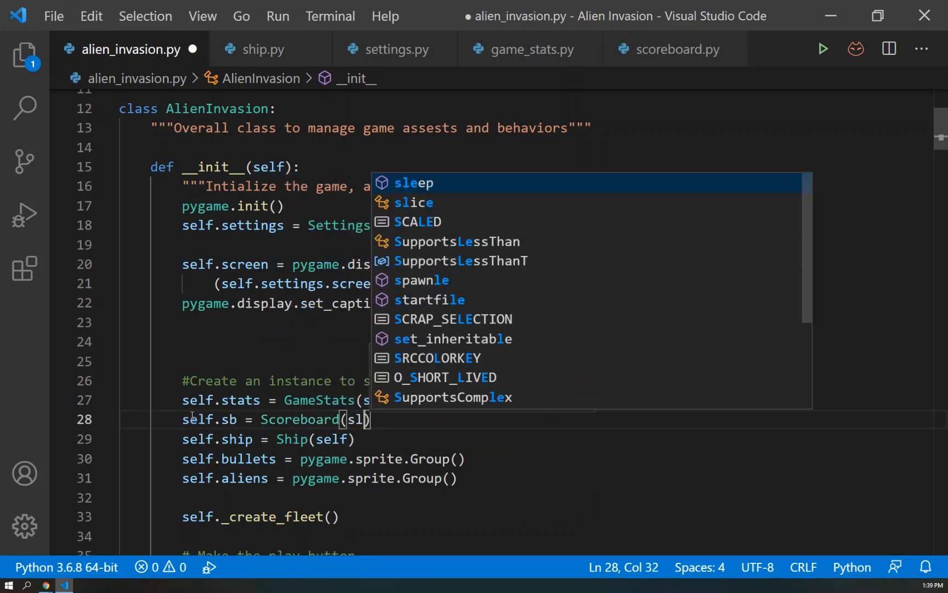
key(BackSpace)
text(elf))
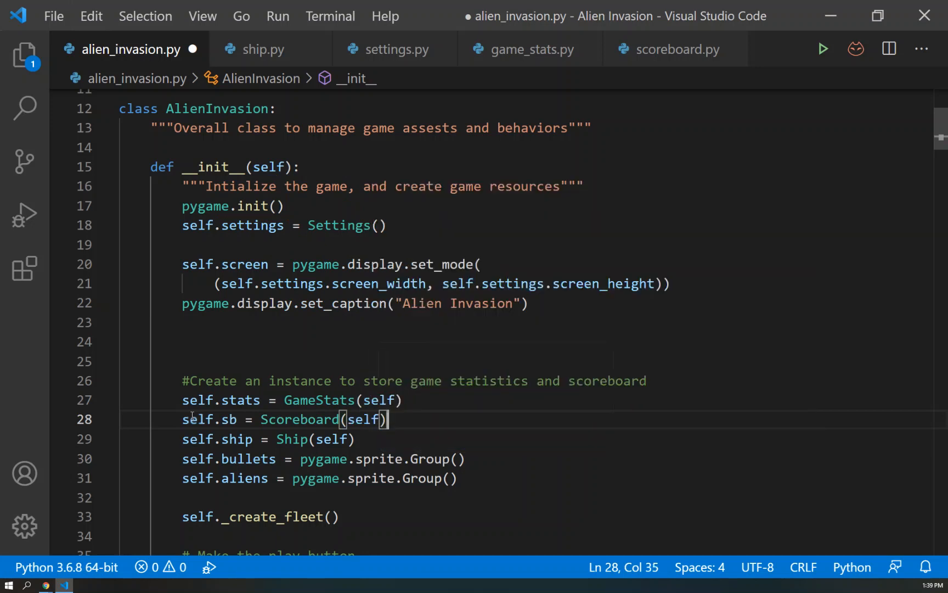
key(Return)
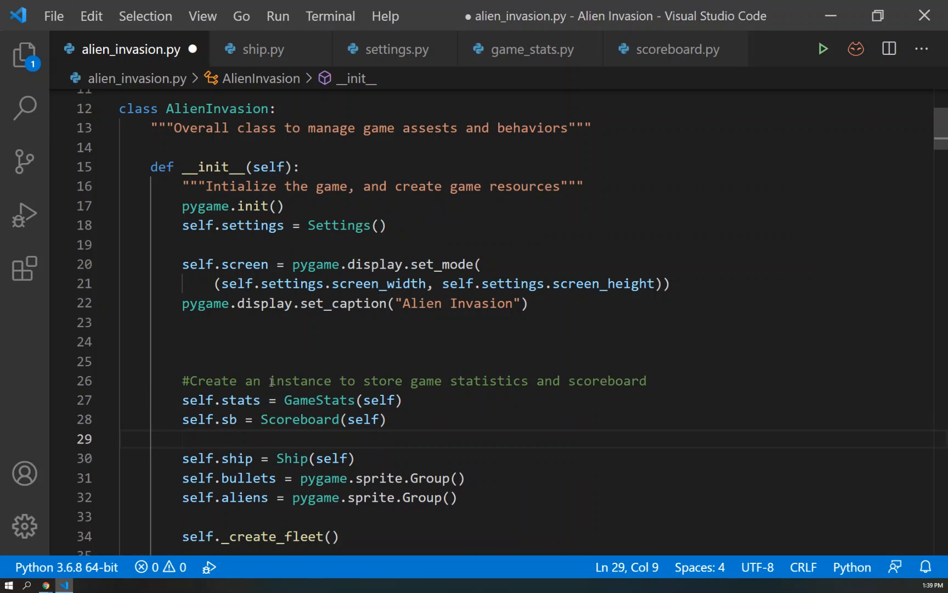
click(213, 350)
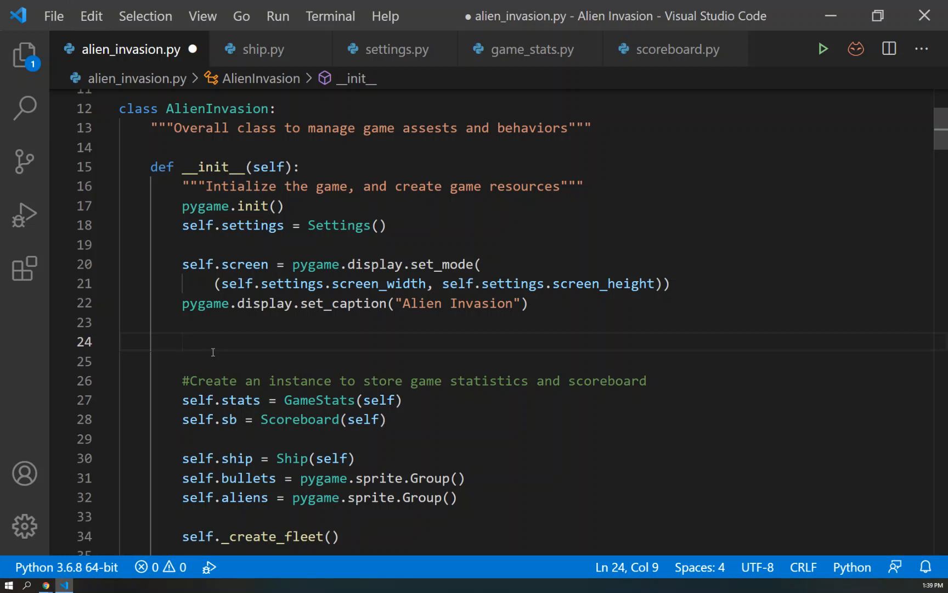
key(BackSpace)
key(BackSpace)
key(BackSpace)
key(BackSpace)
key(BackSpace)
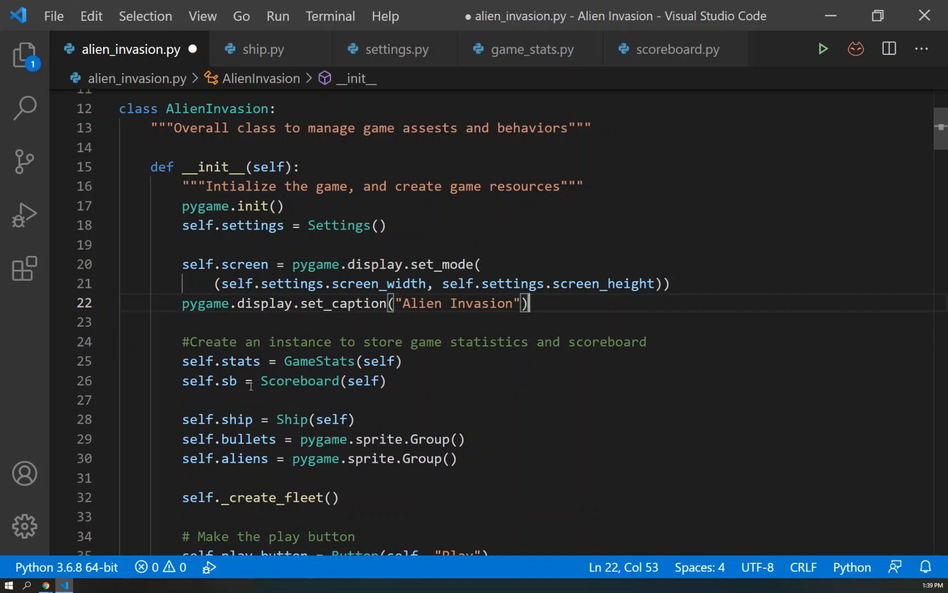
scroll(250, 385, down, 3)
scroll(250, 385, up, 4)
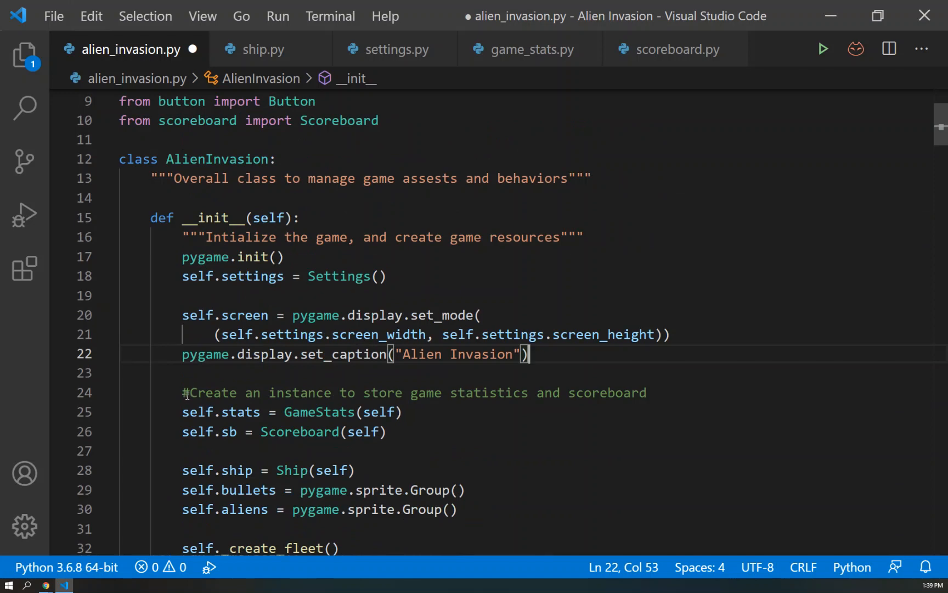
Select the stats and scoreboard setup lines before scrolling down to _update_screen.
drag(182, 393, 410, 443)
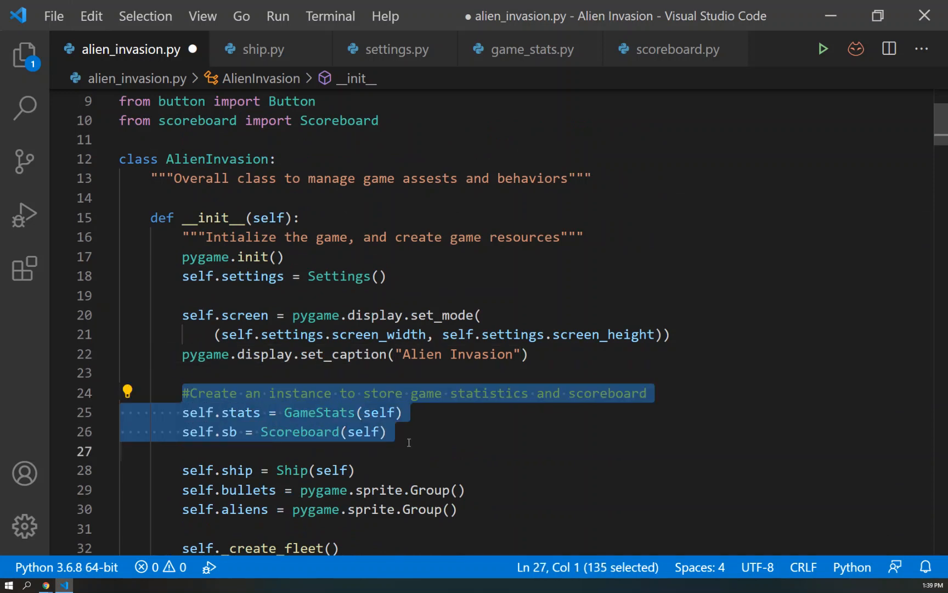
scroll(400, 437, down, 2)
scroll(398, 435, down, 3)
scroll(398, 433, down, 1)
scroll(398, 432, down, 1)
scroll(398, 432, down, 2)
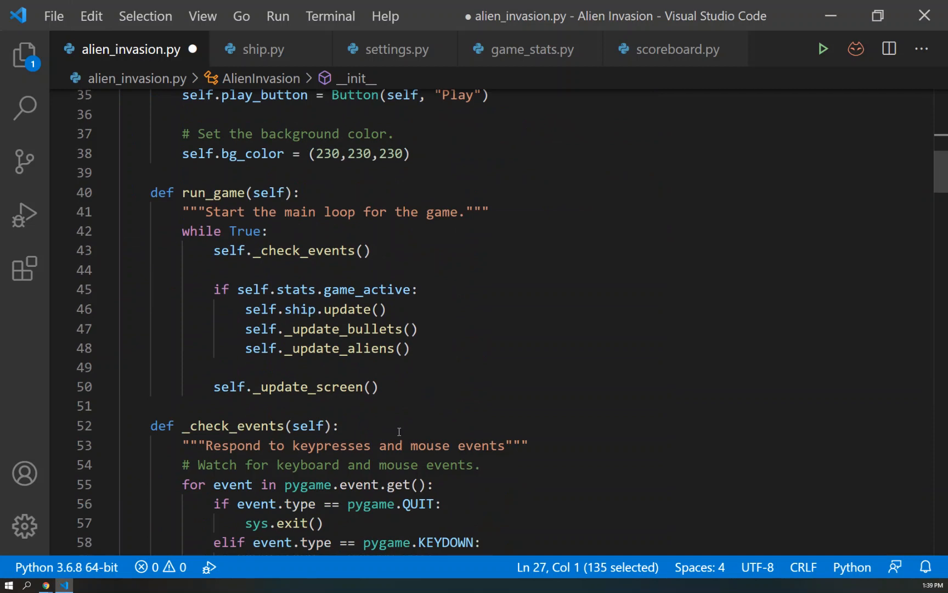
scroll(399, 432, down, 2)
scroll(399, 432, down, 1)
scroll(399, 432, down, 3)
scroll(399, 433, down, 2)
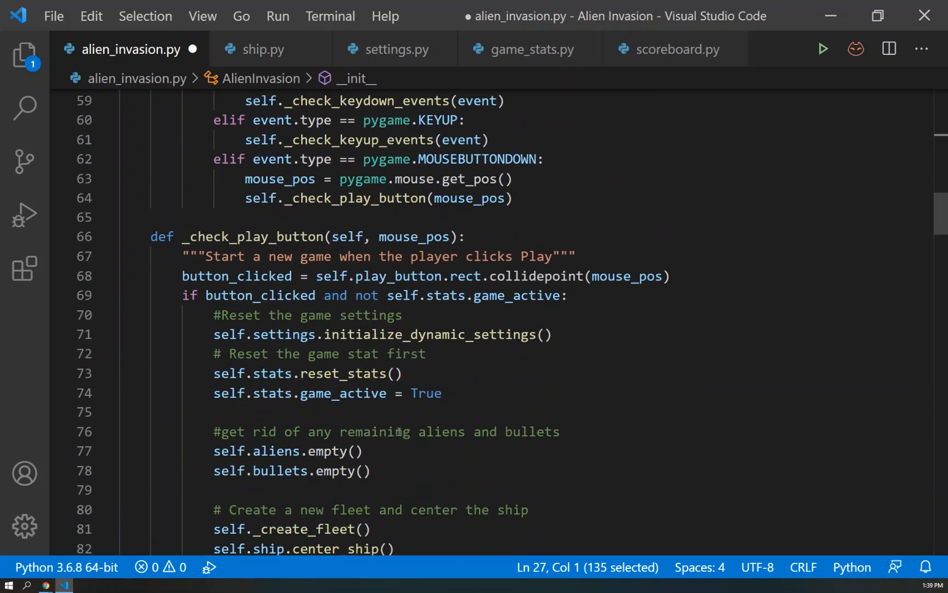
scroll(399, 432, down, 3)
scroll(398, 432, down, 2)
scroll(398, 431, down, 4)
scroll(399, 432, down, 2)
scroll(399, 432, down, 2)
scroll(399, 432, down, 2)
scroll(399, 432, down, 2)
scroll(399, 432, down, 4)
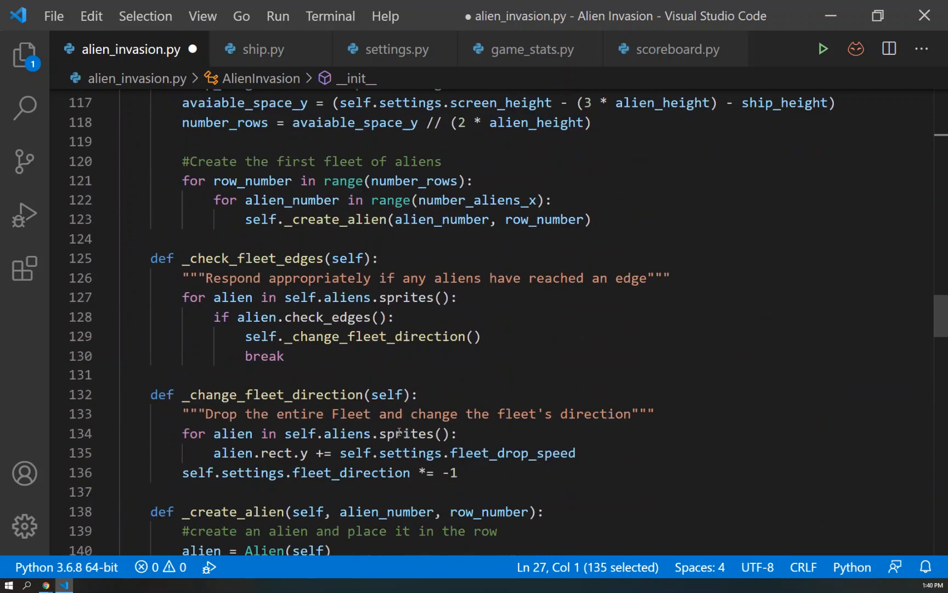
scroll(399, 432, down, 2)
scroll(399, 430, down, 4)
scroll(399, 430, down, 2)
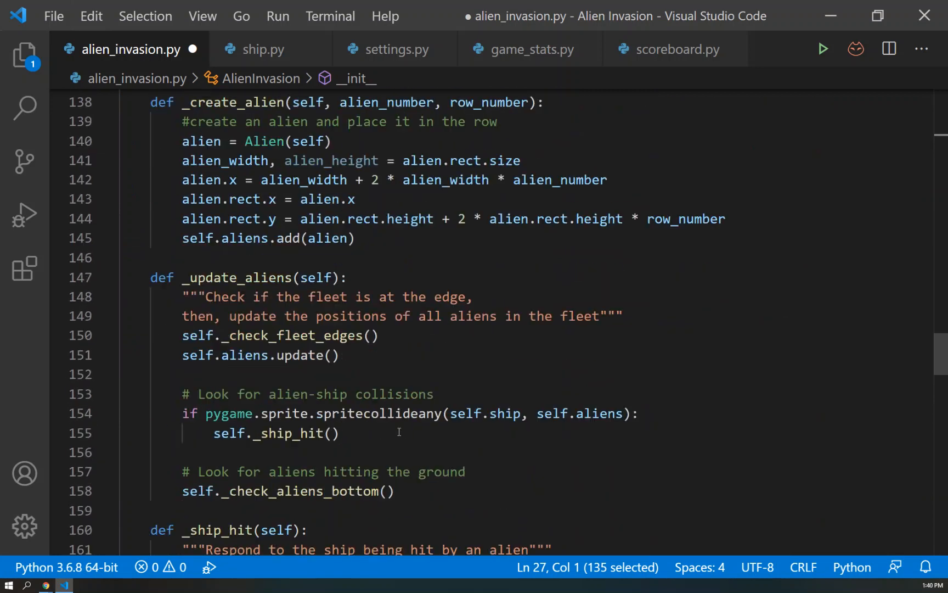
scroll(398, 432, down, 2)
scroll(399, 432, down, 3)
scroll(398, 433, down, 3)
scroll(399, 432, down, 4)
scroll(398, 433, down, 1)
scroll(398, 432, down, 2)
scroll(399, 432, down, 4)
scroll(399, 432, down, 3)
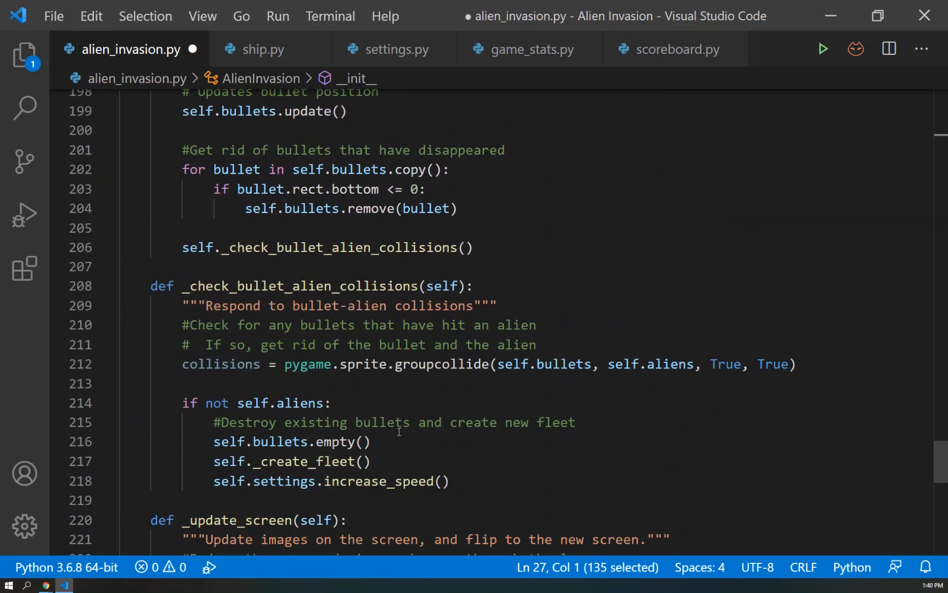
scroll(399, 433, down, 3)
scroll(399, 432, down, 1)
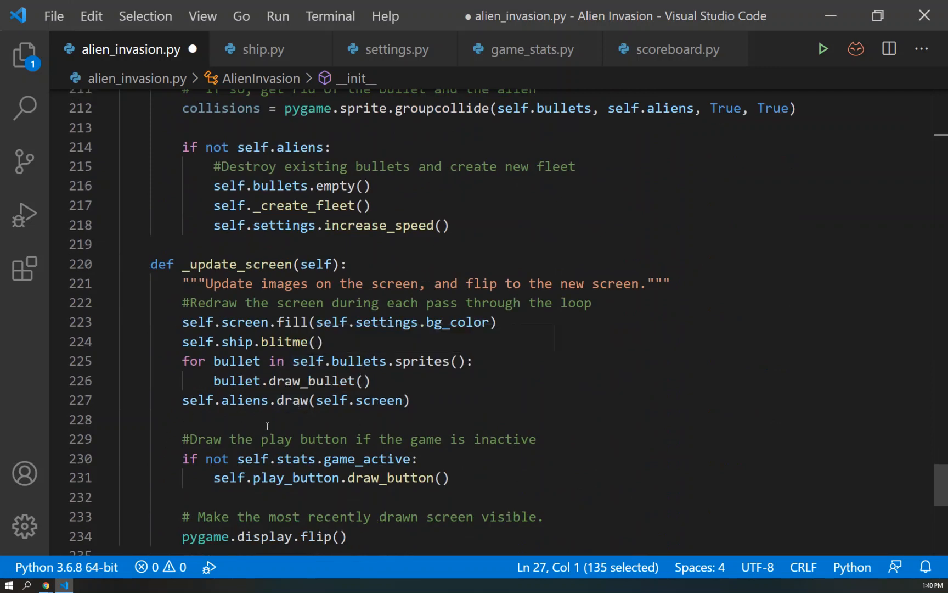
Add a '#Draw the score information' comment and self.sb.show_score() after the aliens draw, then save.
click(425, 404)
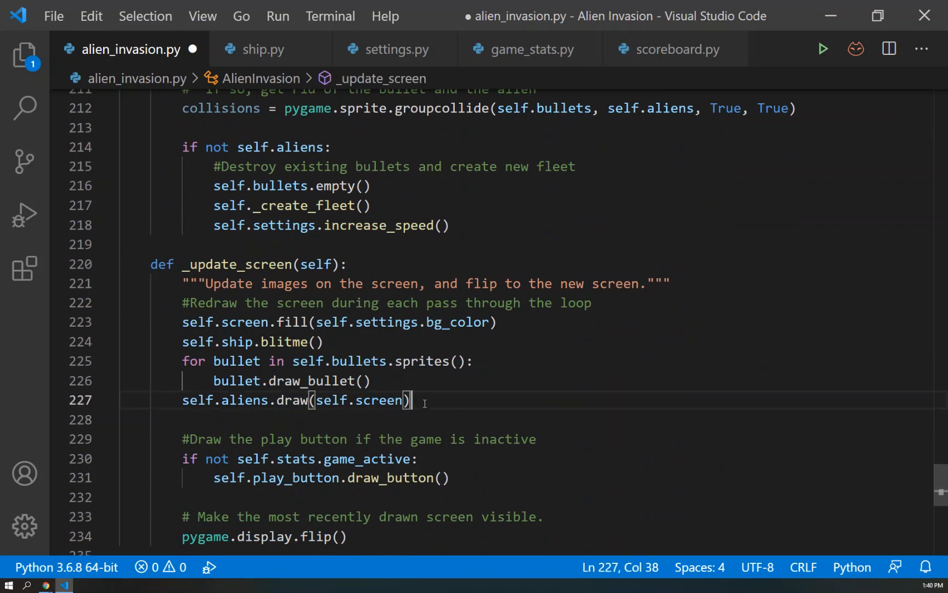
key(Return)
key(Return)
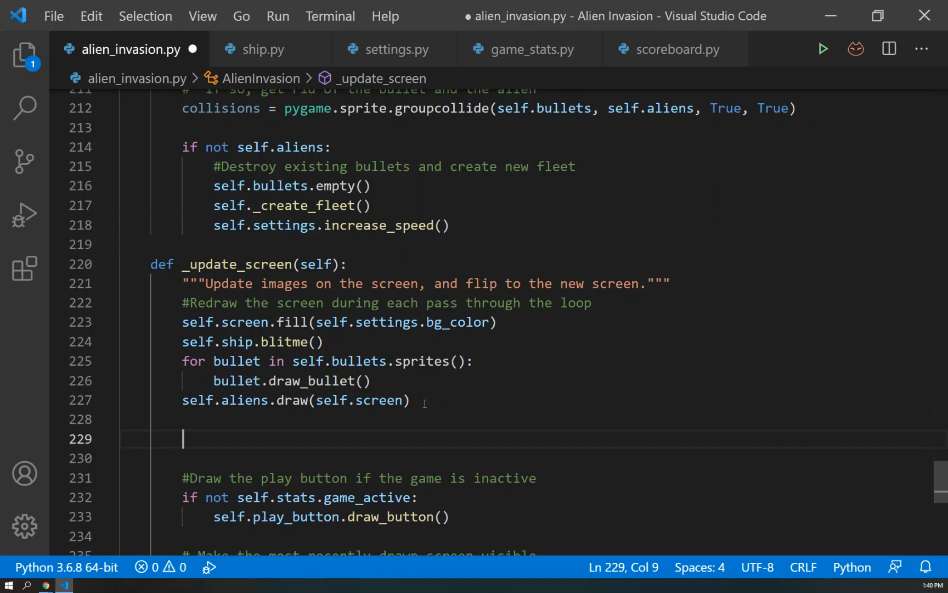
text(#Draw the score information)
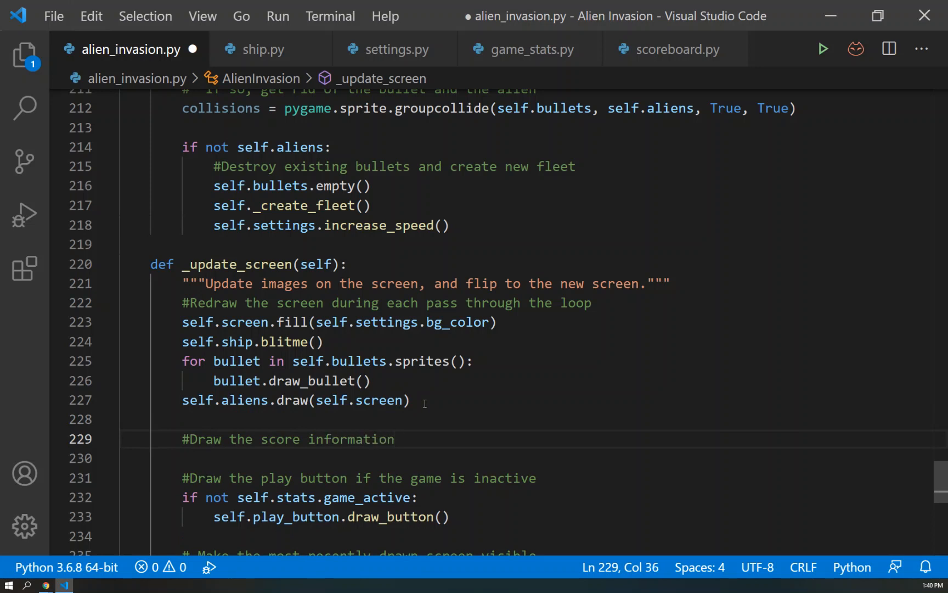
key(Return)
text(self.sc)
key(BackSpace)
text(b.sh)
key(Tab)
text(())
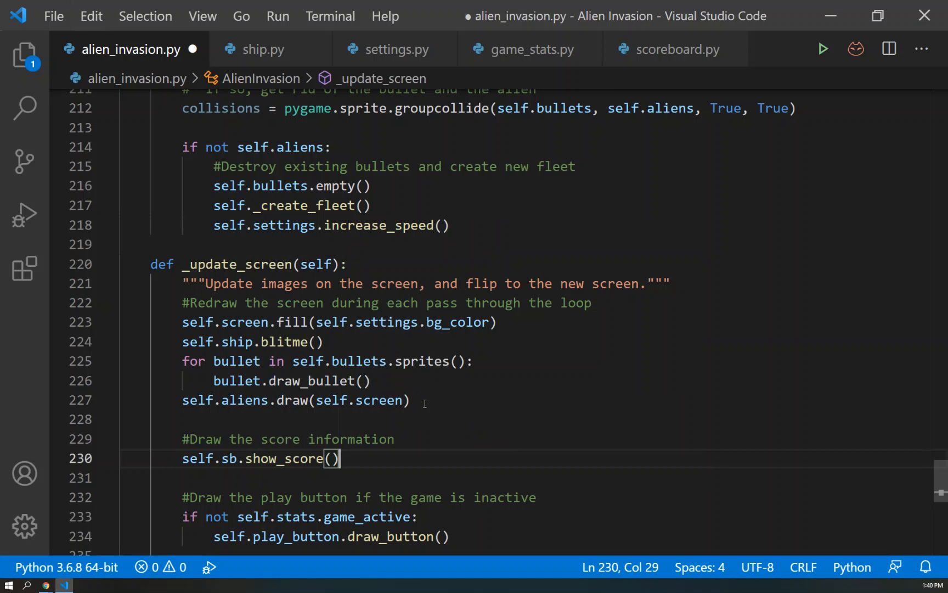
key(ctrl+s)
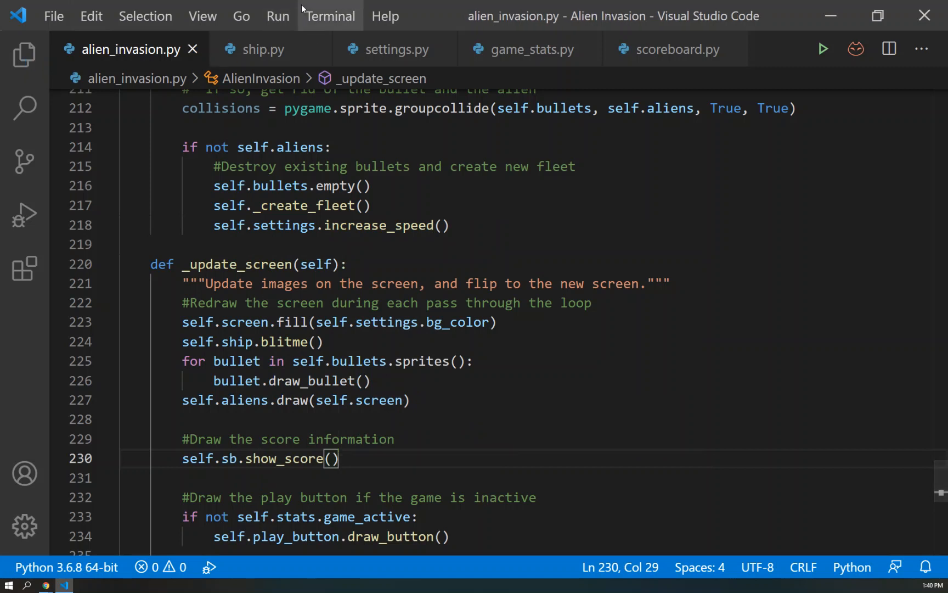
Run the game from the Run menu, hitting an AttributeError about Scoreboard having no 'stats'.
click(279, 16)
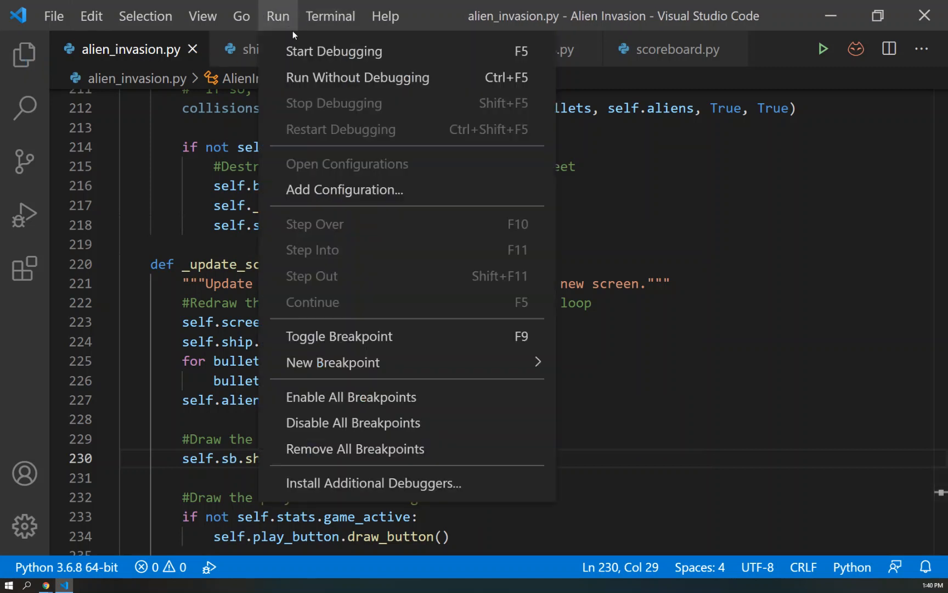
click(330, 83)
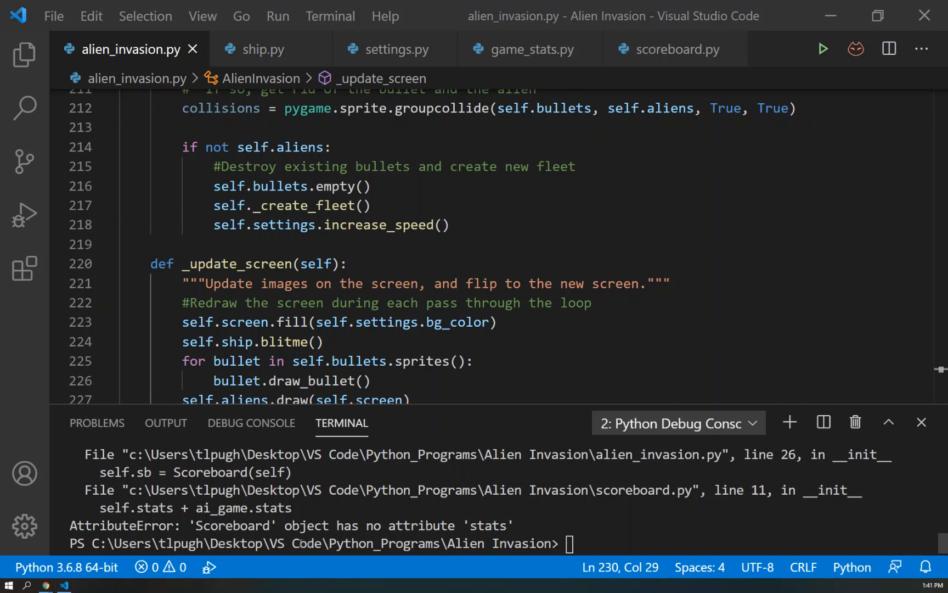
Replace the '+' on scoreboard.py line 11 with '=', save, and return to alien_invasion.py.
click(650, 50)
scroll(295, 268, up, 3)
scroll(295, 268, up, 2)
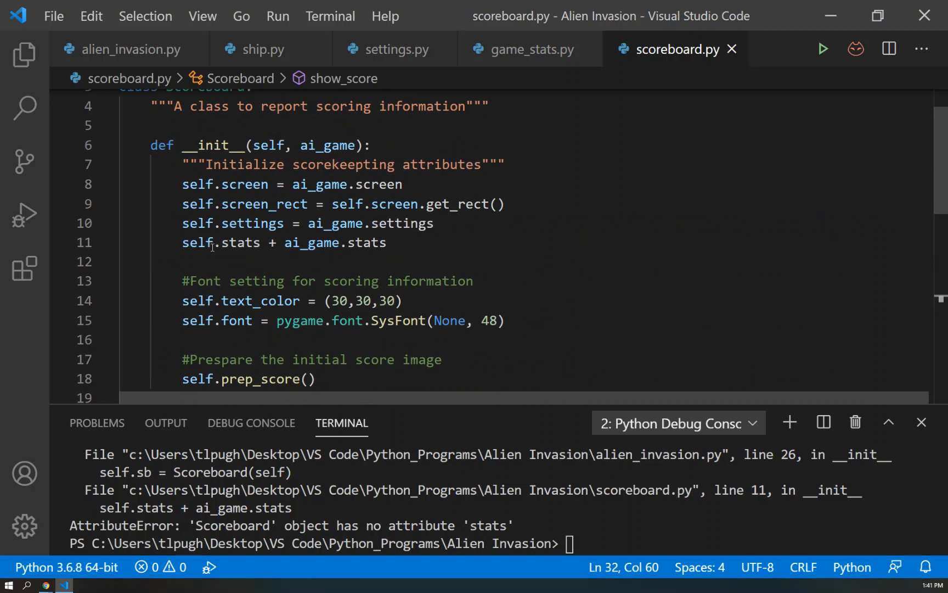
click(269, 244)
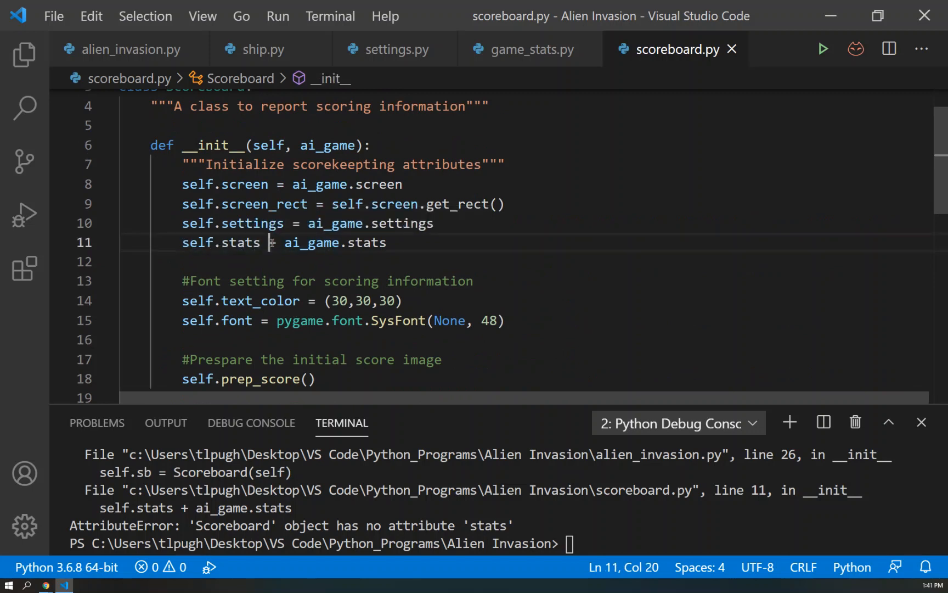
drag(269, 244, 277, 244)
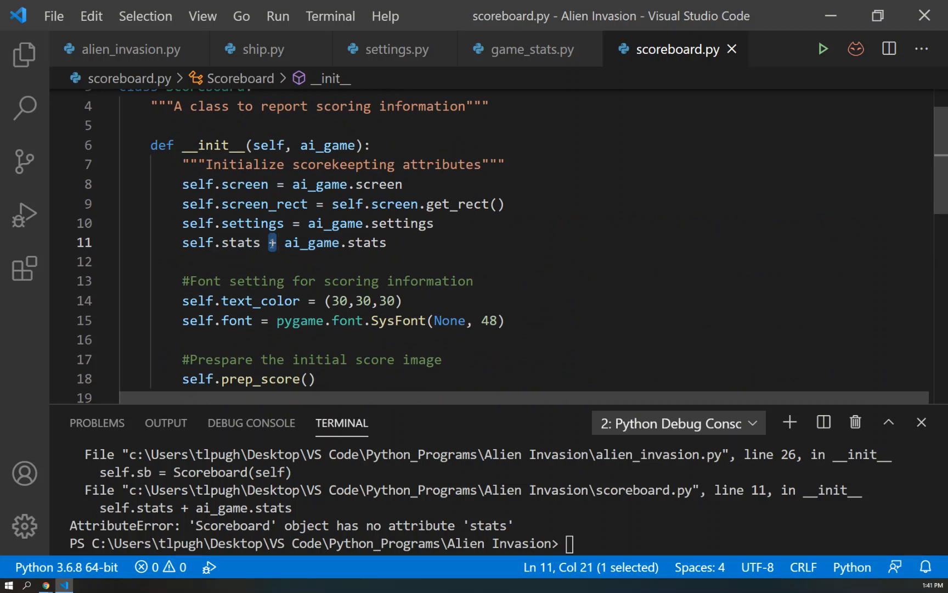
text(=)
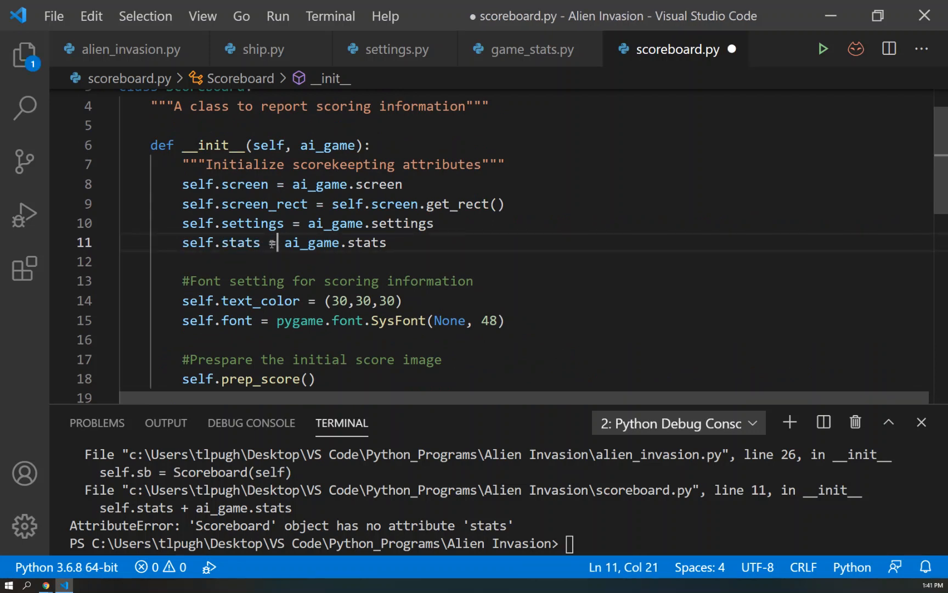
key(ctrl+s)
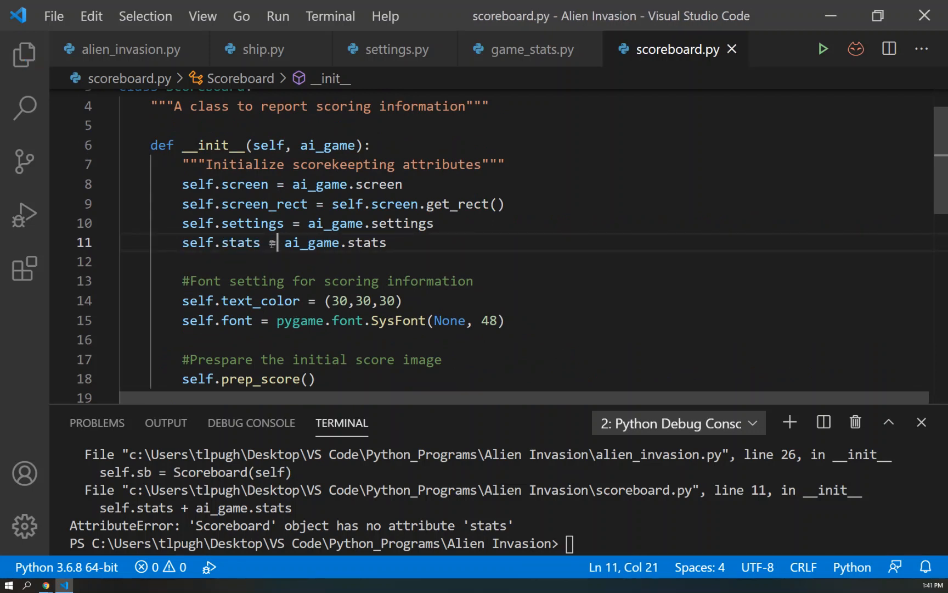
click(163, 46)
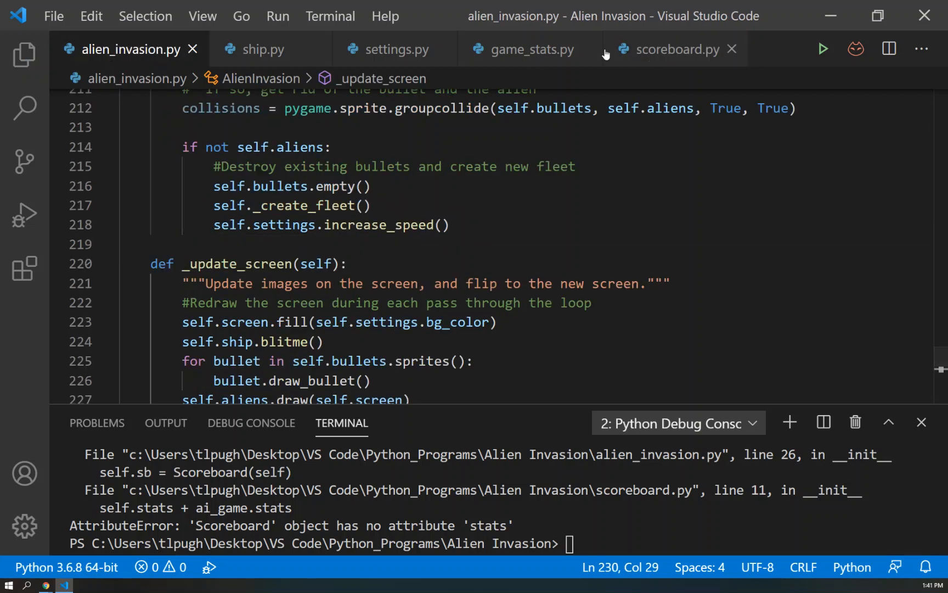
Launch alien_invasion.py via Run Without Debugging to show the fleet, Play button and score 0.
click(279, 17)
click(301, 78)
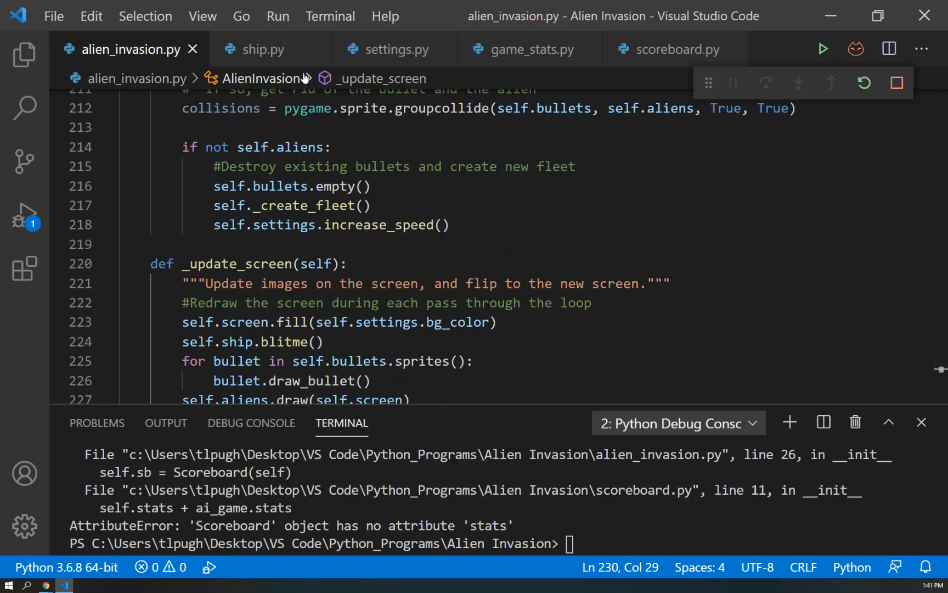